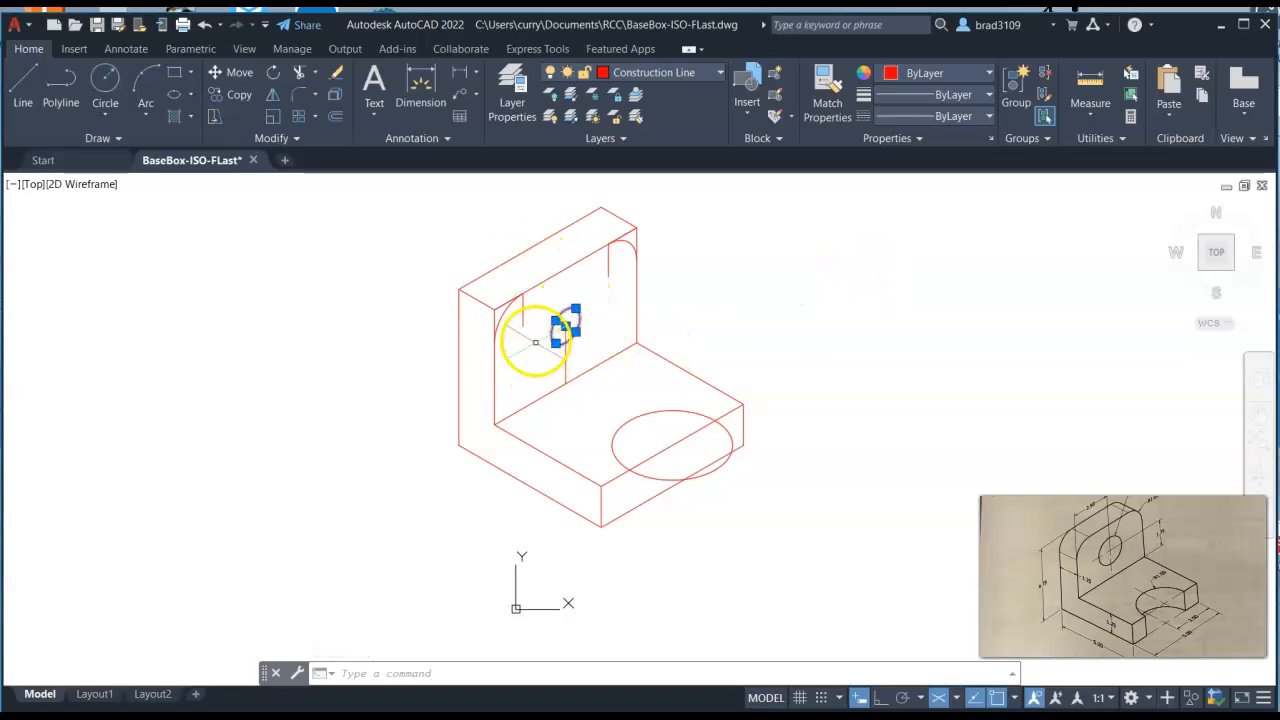
# Review the geometry properties of the small ellipse on the upright face, especially its major and minor radius
pyautogui.click(556, 344)
pyautogui.rightClick(583, 312)
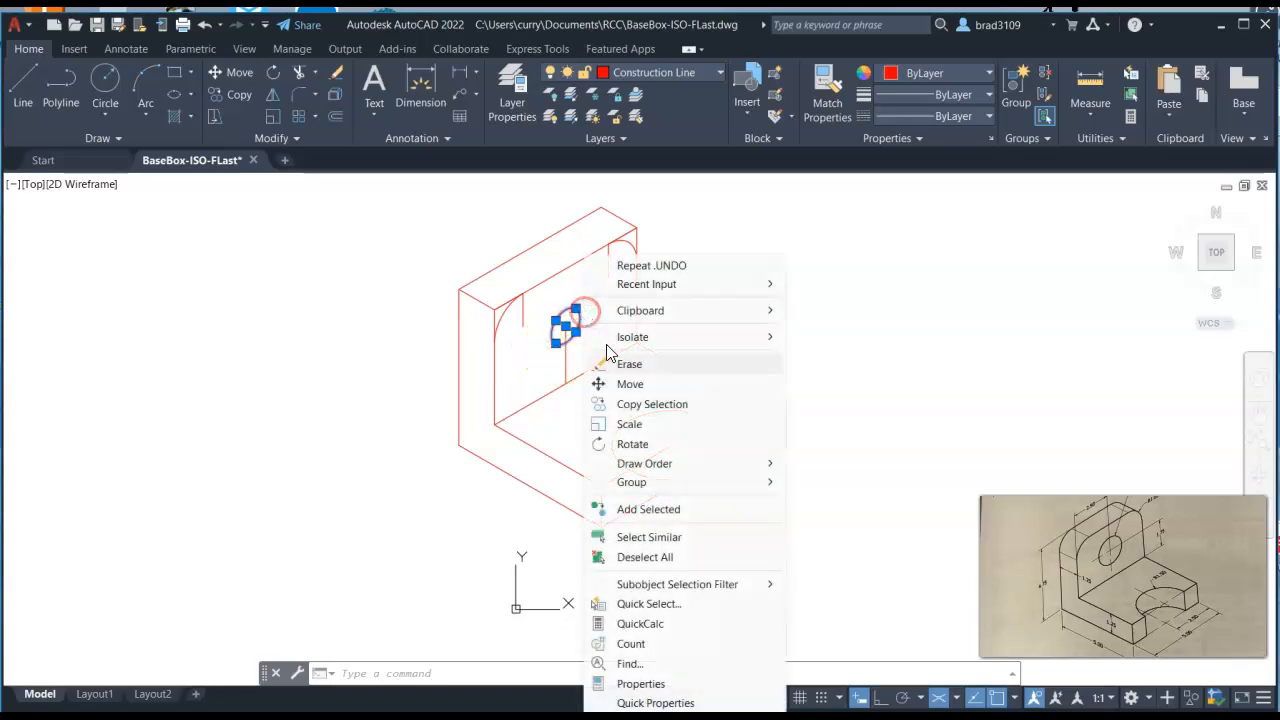
pyautogui.click(645, 684)
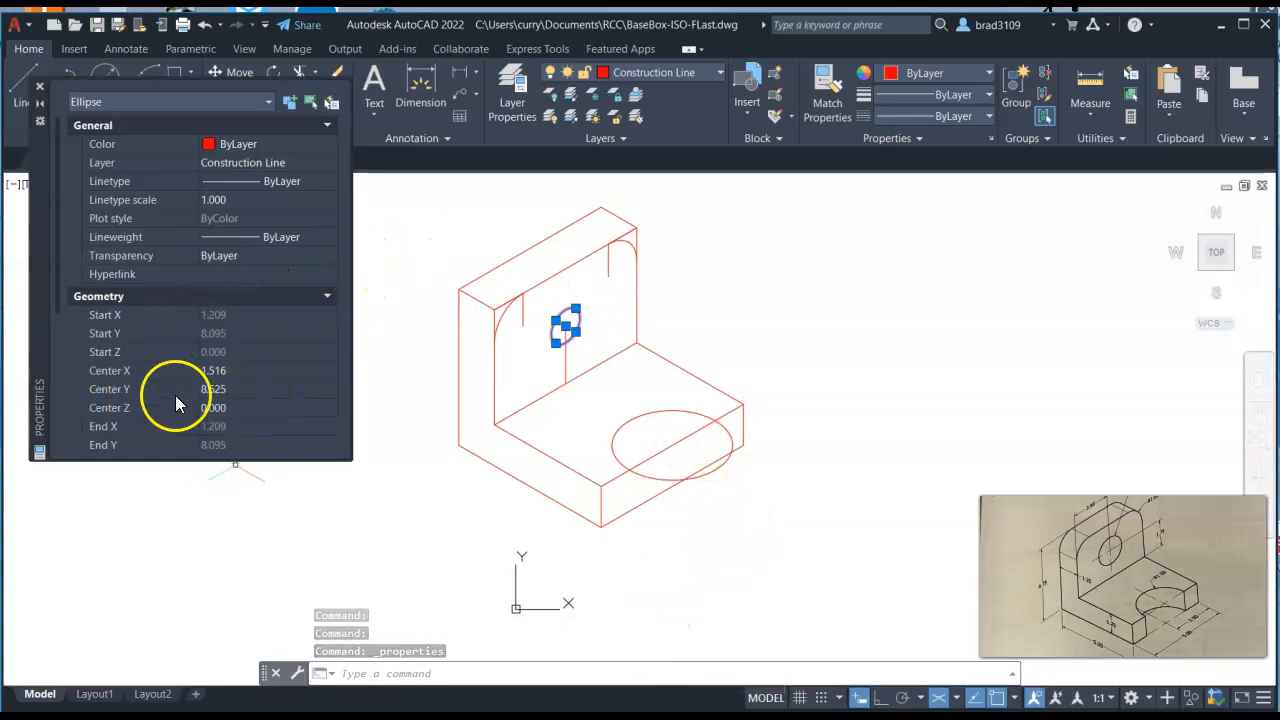
pyautogui.scroll(-2, 175, 397)
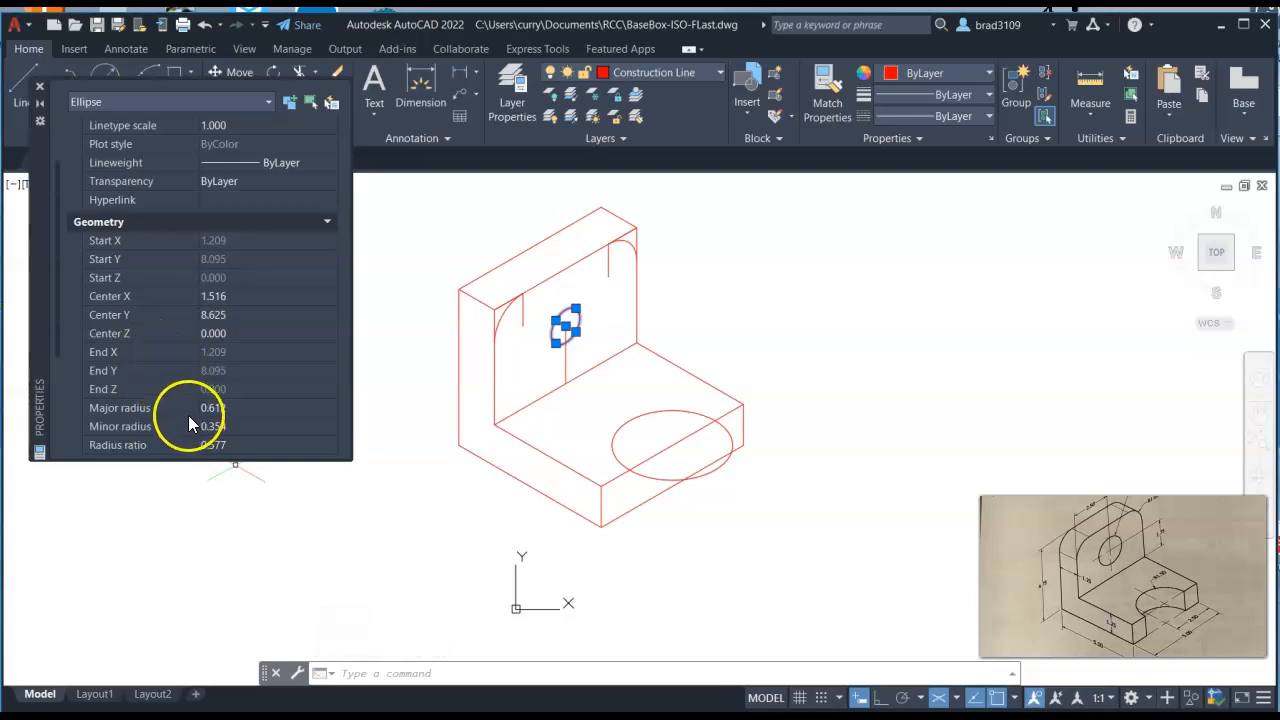
pyautogui.scroll(-2, 188, 415)
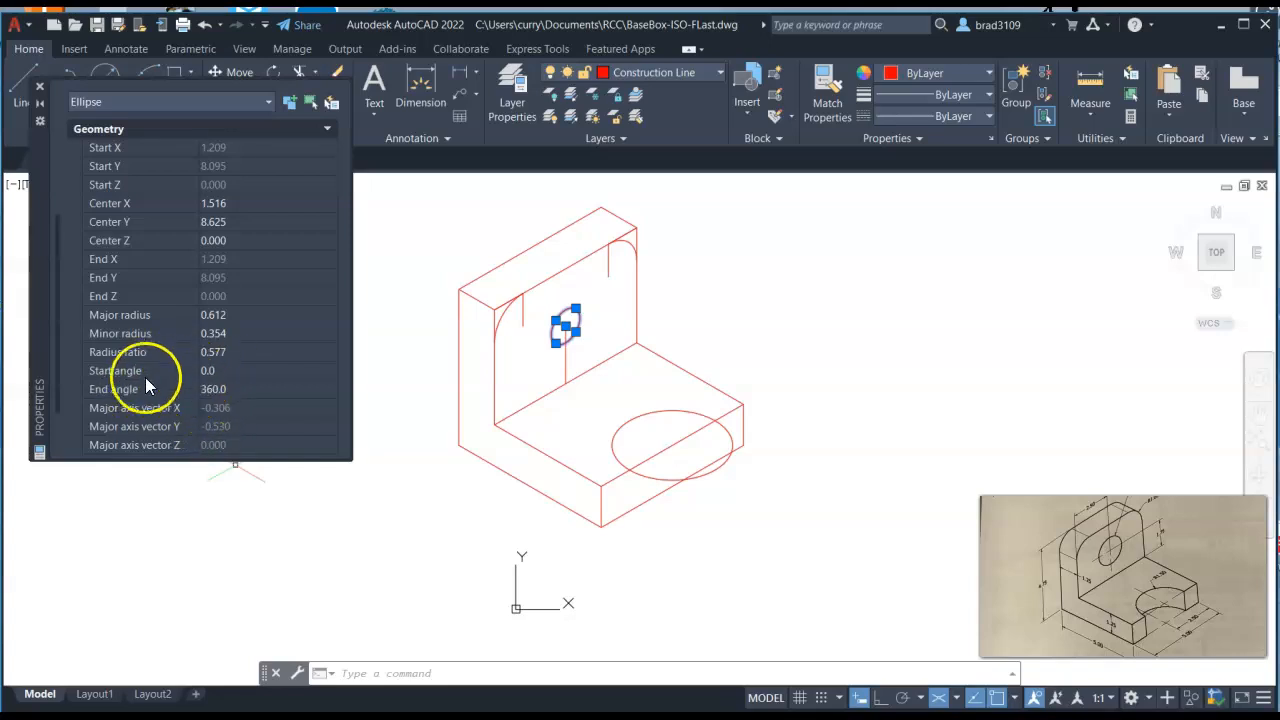
pyautogui.scroll(-2, 238, 387)
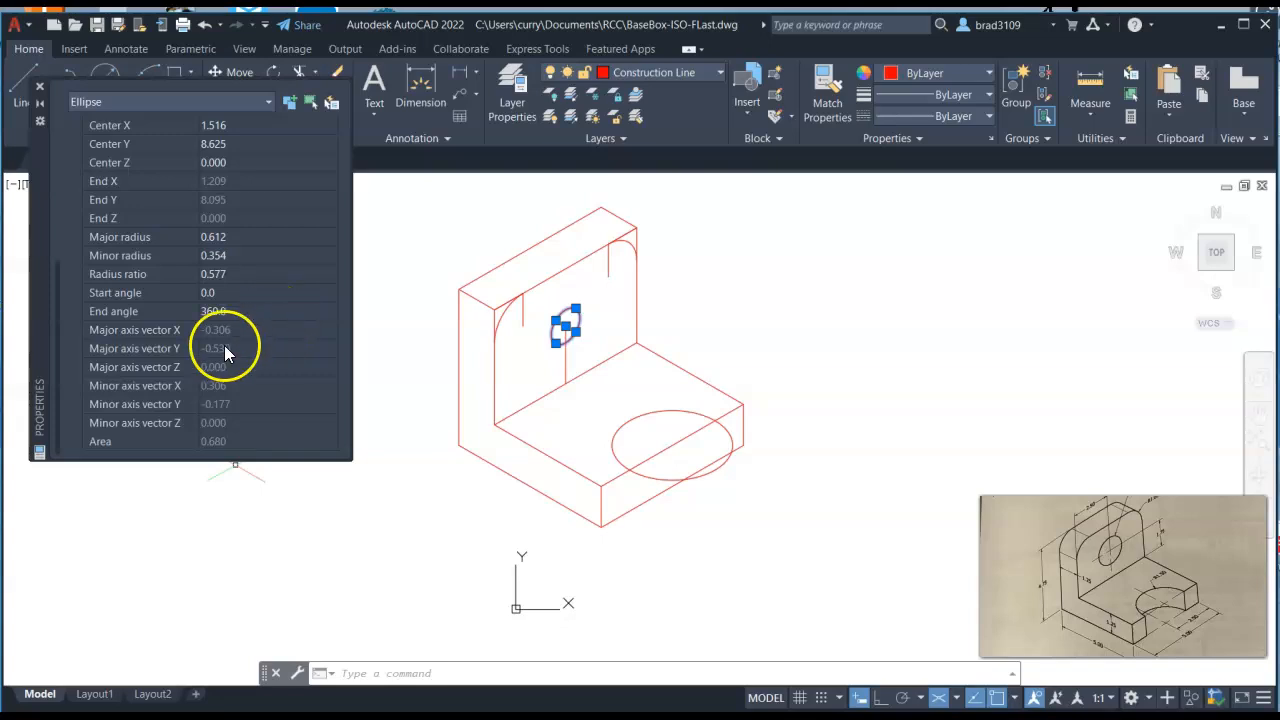
pyautogui.click(219, 238)
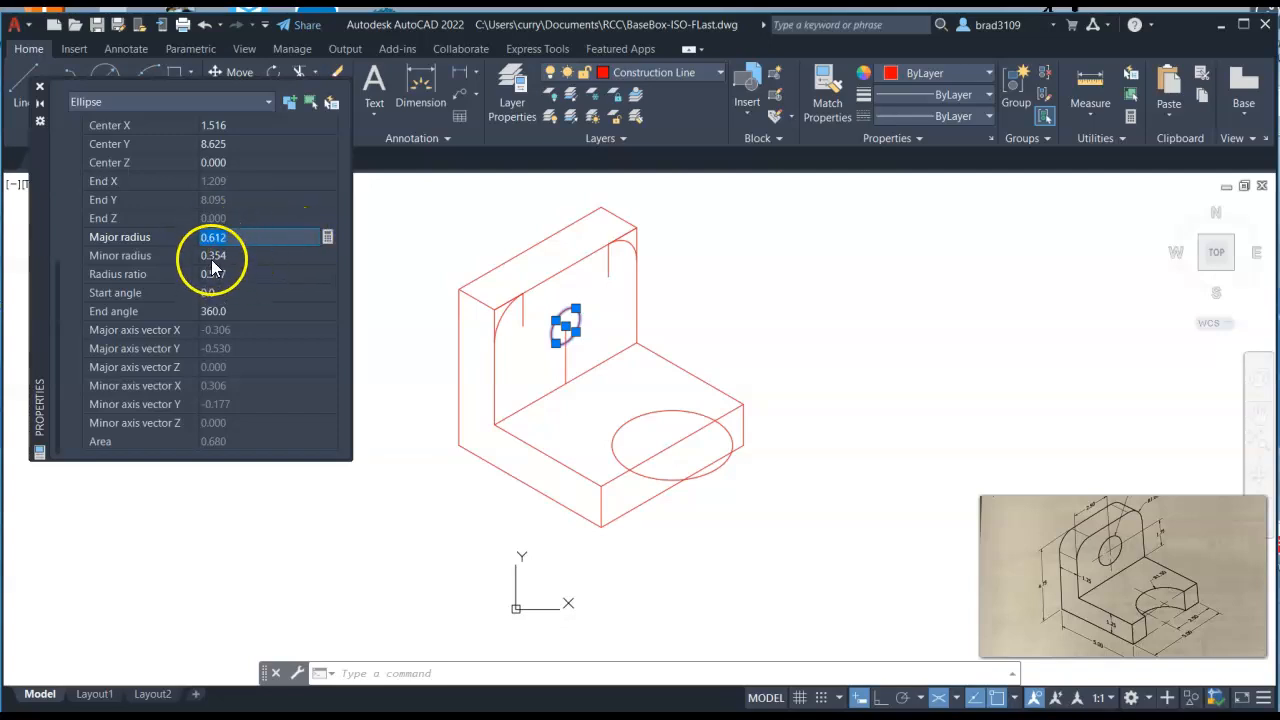
pyautogui.click(217, 256)
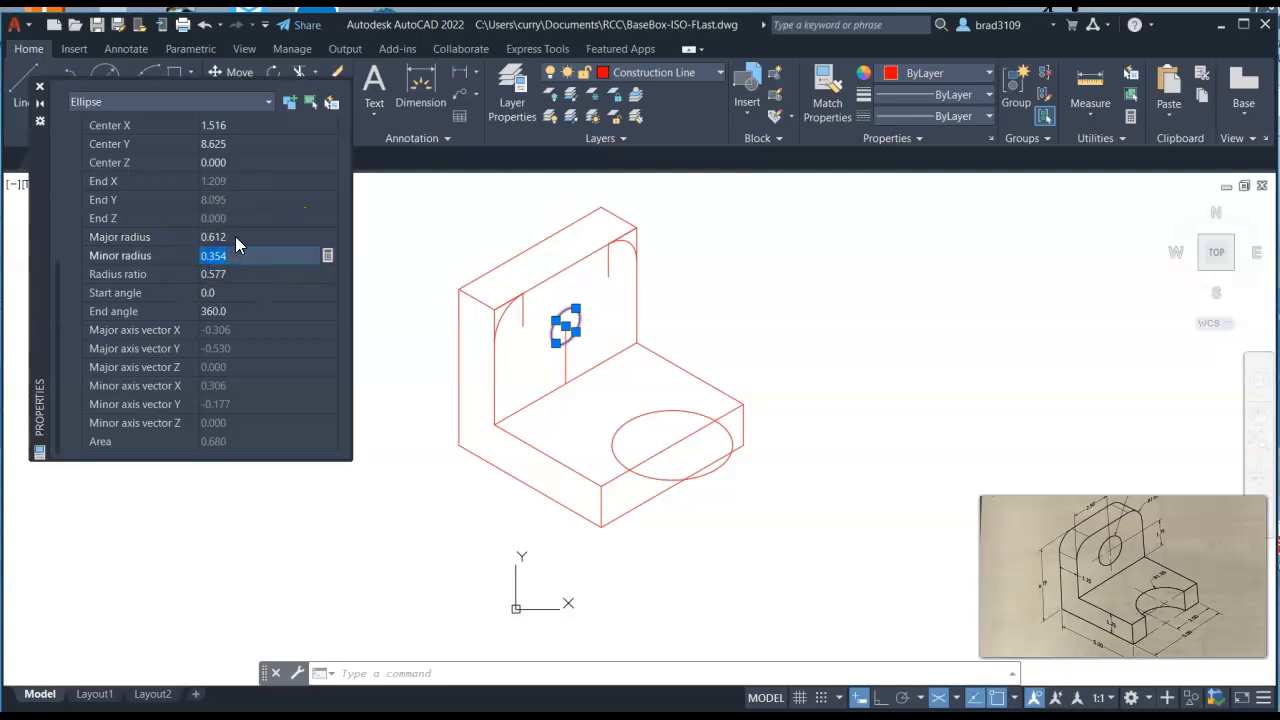
pyautogui.click(235, 237)
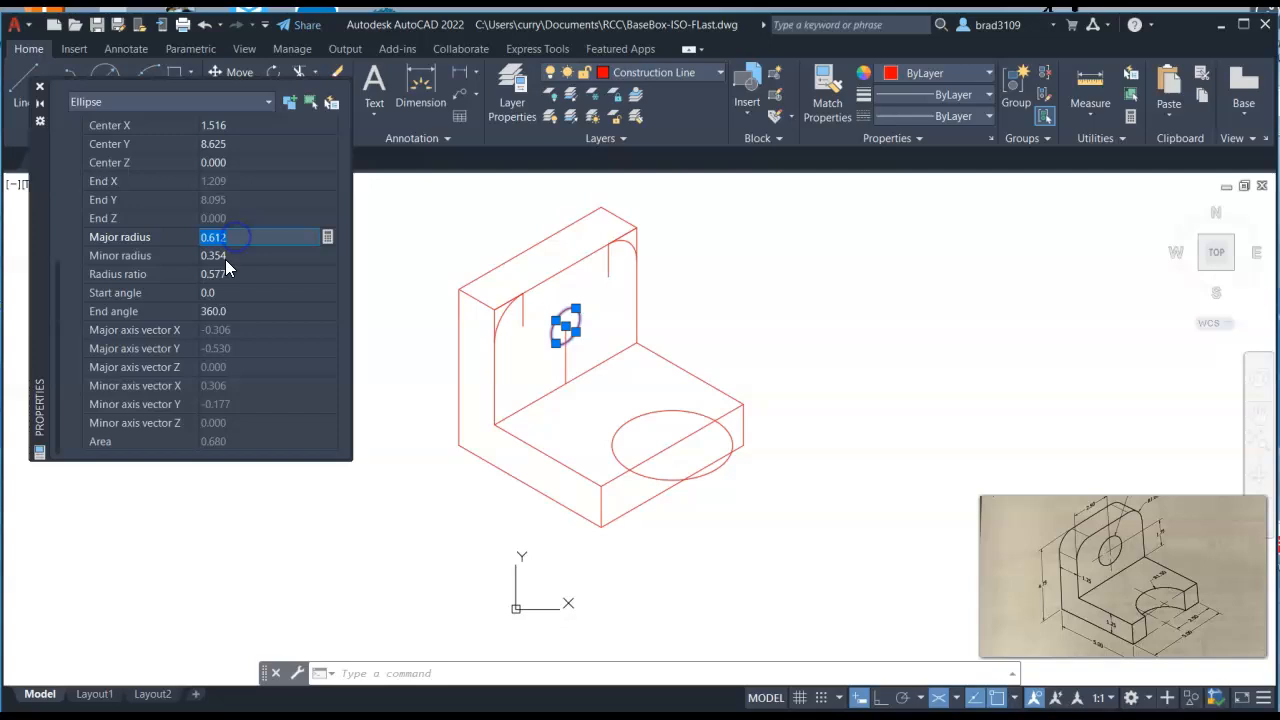
pyautogui.click(165, 300)
pyautogui.scroll(5, 295, 265)
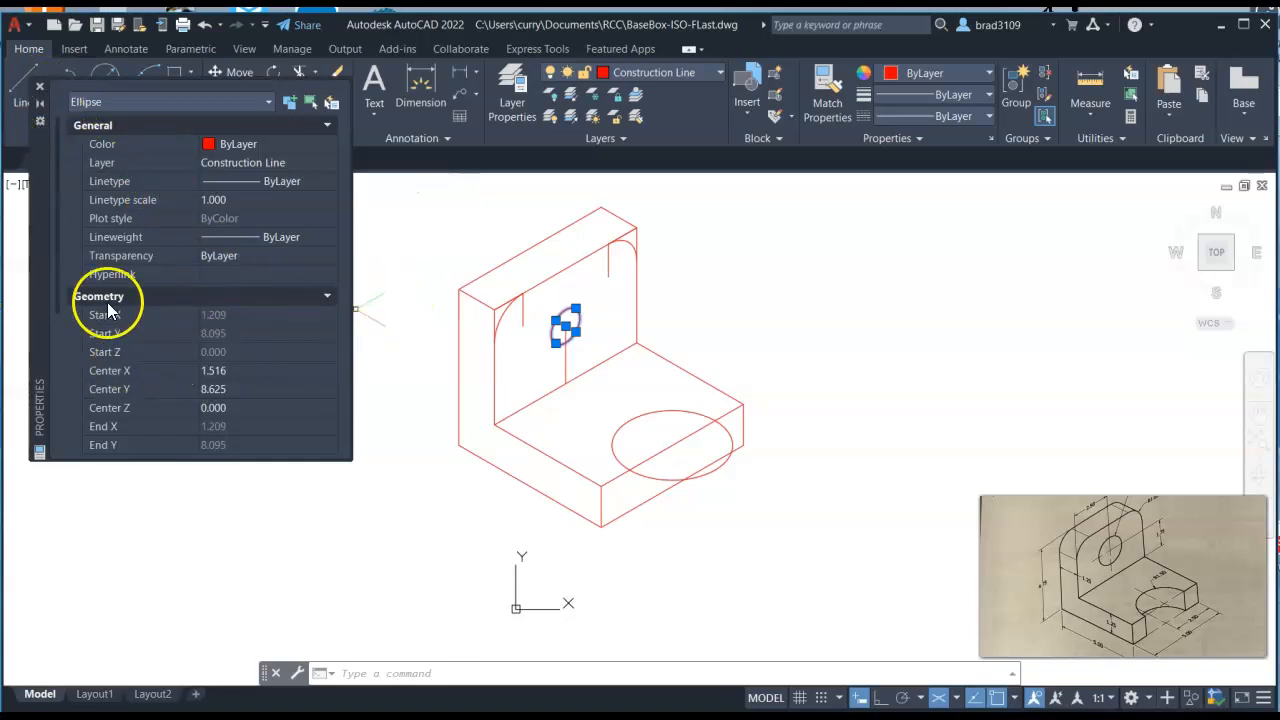
pyautogui.scroll(-6, 186, 357)
pyautogui.scroll(6, 189, 351)
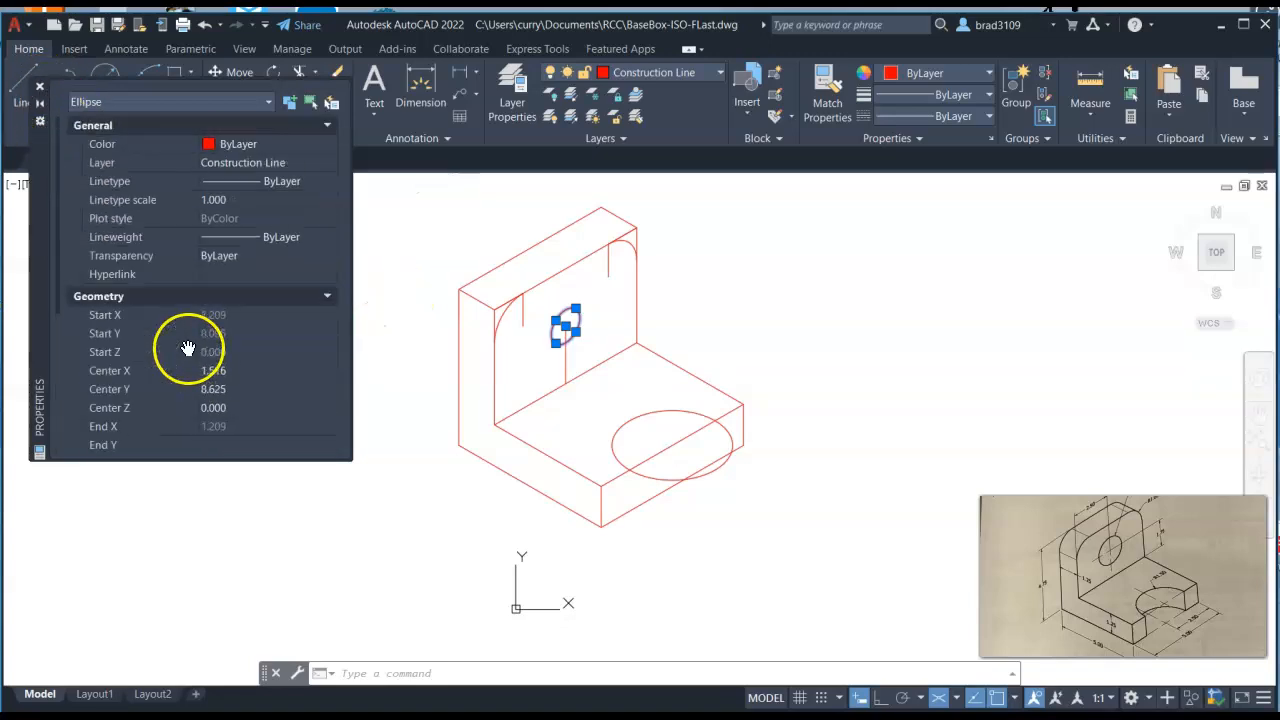
pyautogui.click(41, 86)
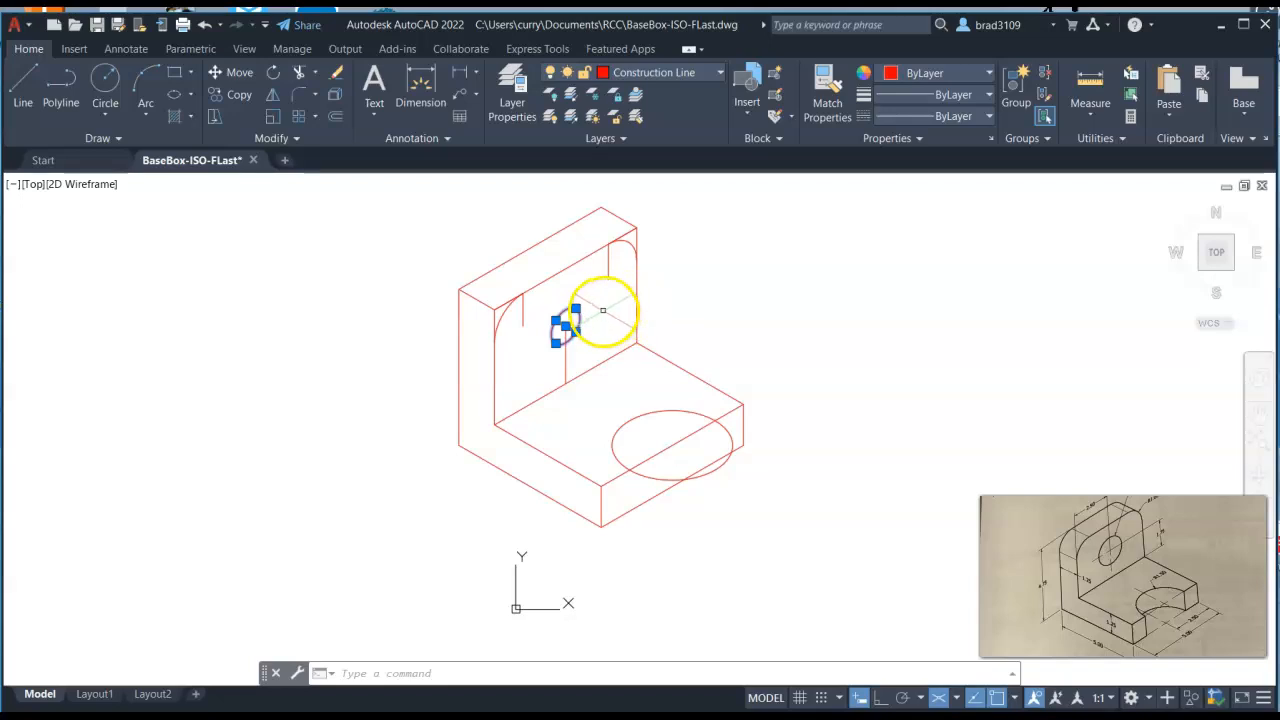
# Erase the small ellipse and centre a new isocircle on the upper end of the upright face's central vertical construction line
pyautogui.press('Delete')
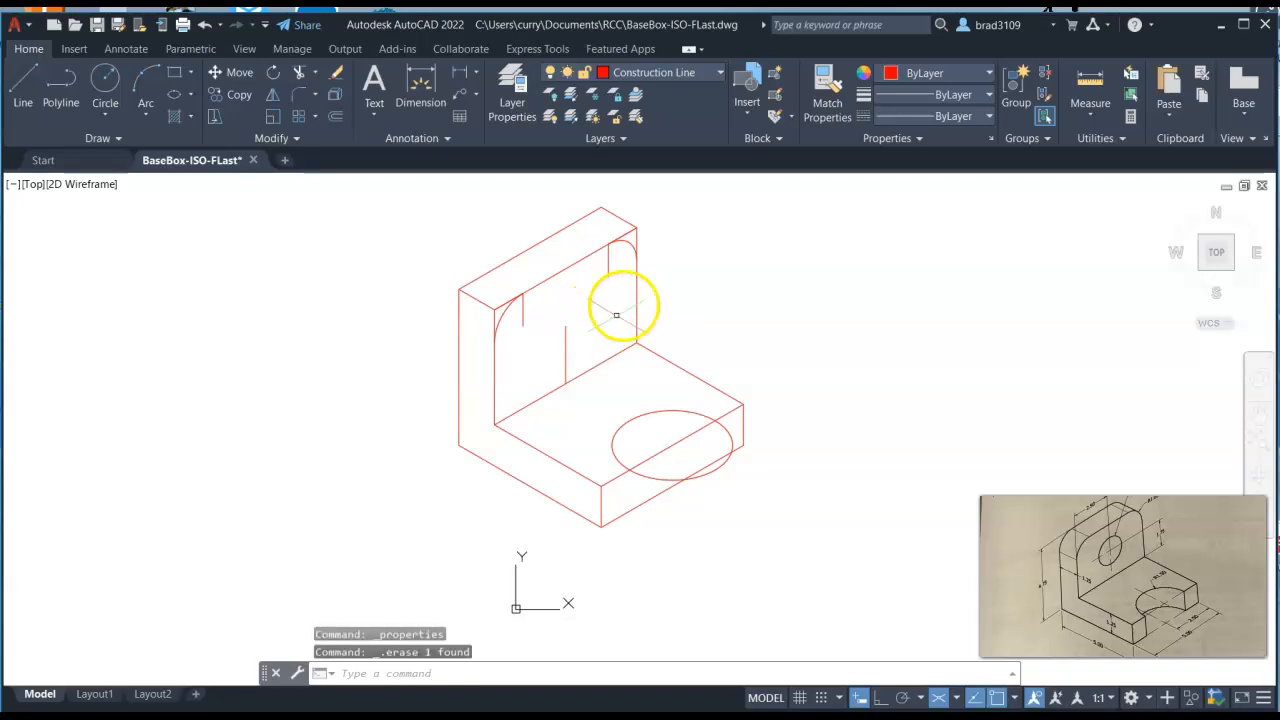
pyautogui.click(189, 94)
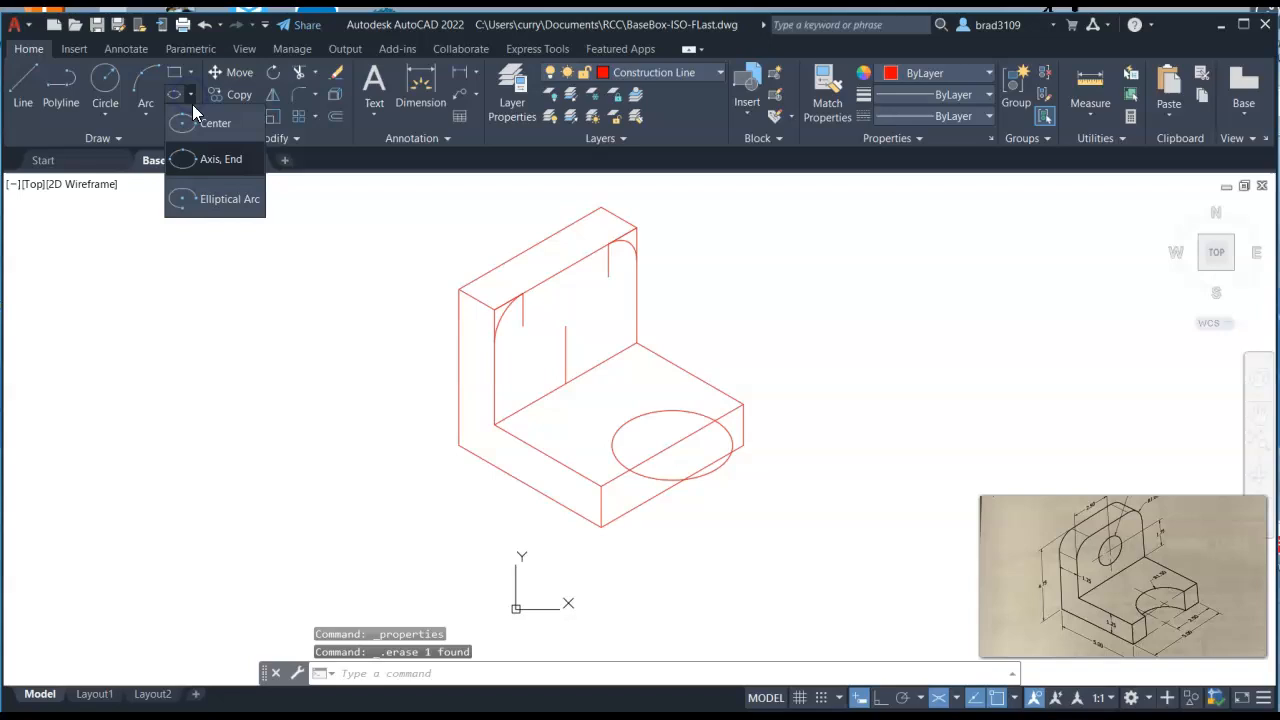
pyautogui.click(231, 158)
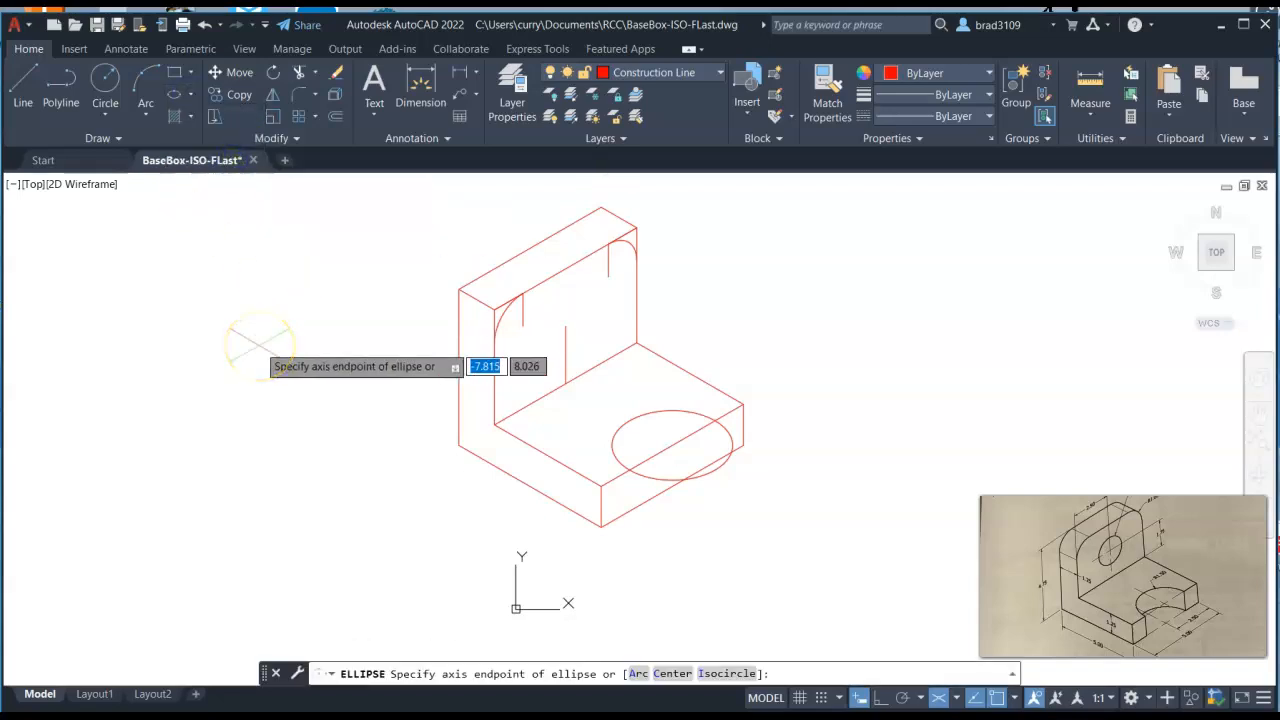
pyautogui.write('i')
pyautogui.press('Return')
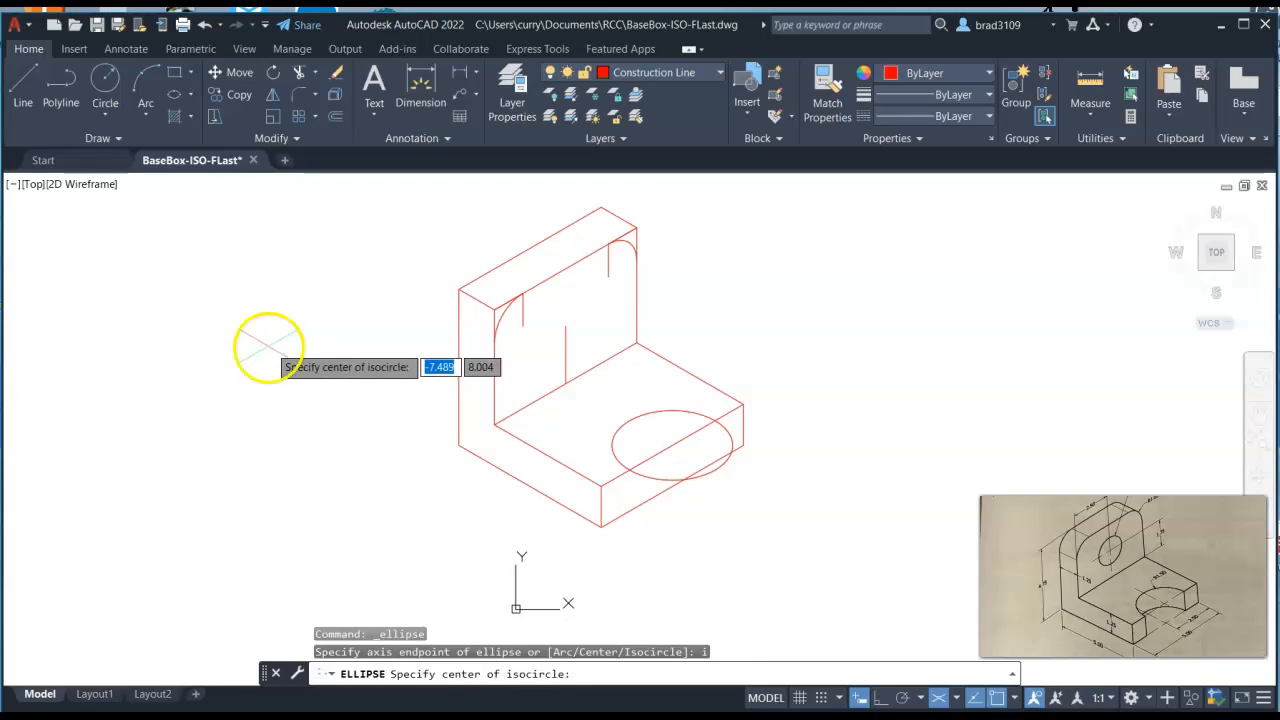
pyautogui.click(566, 326)
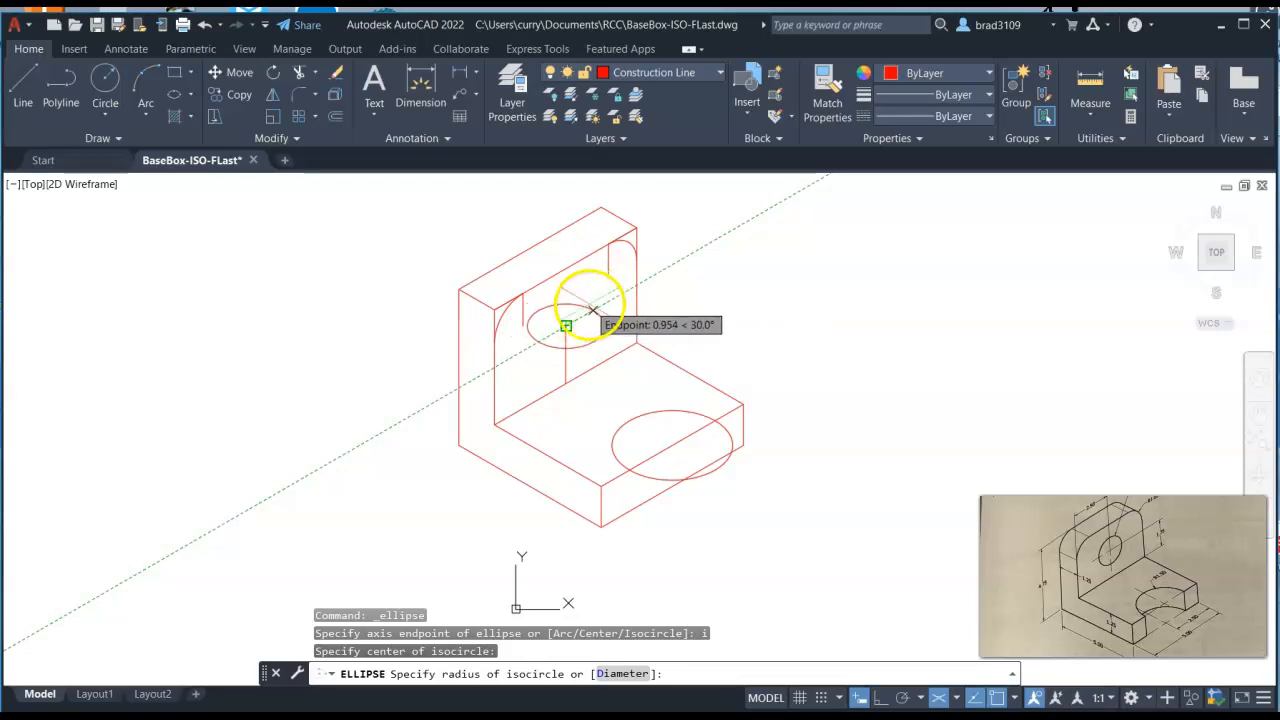
# Switch to the right isoplane and give the isocircle a diameter of 1.75
pyautogui.click(957, 700)
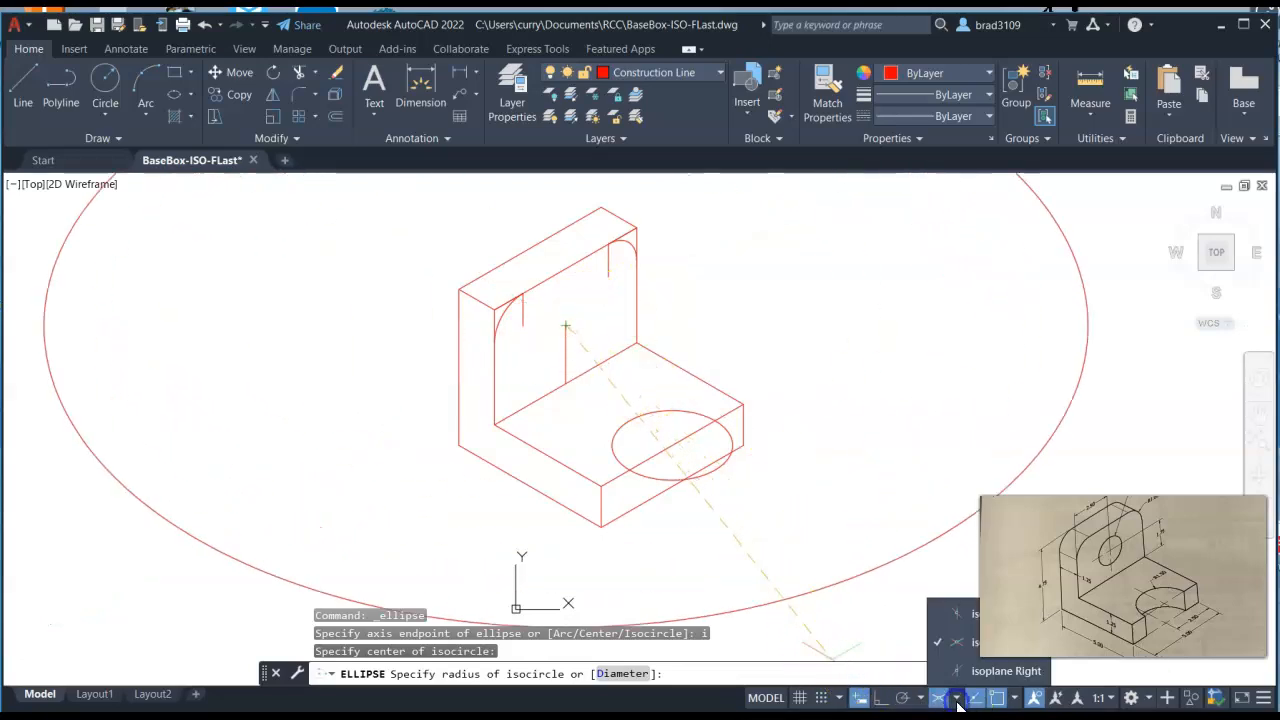
pyautogui.click(935, 673)
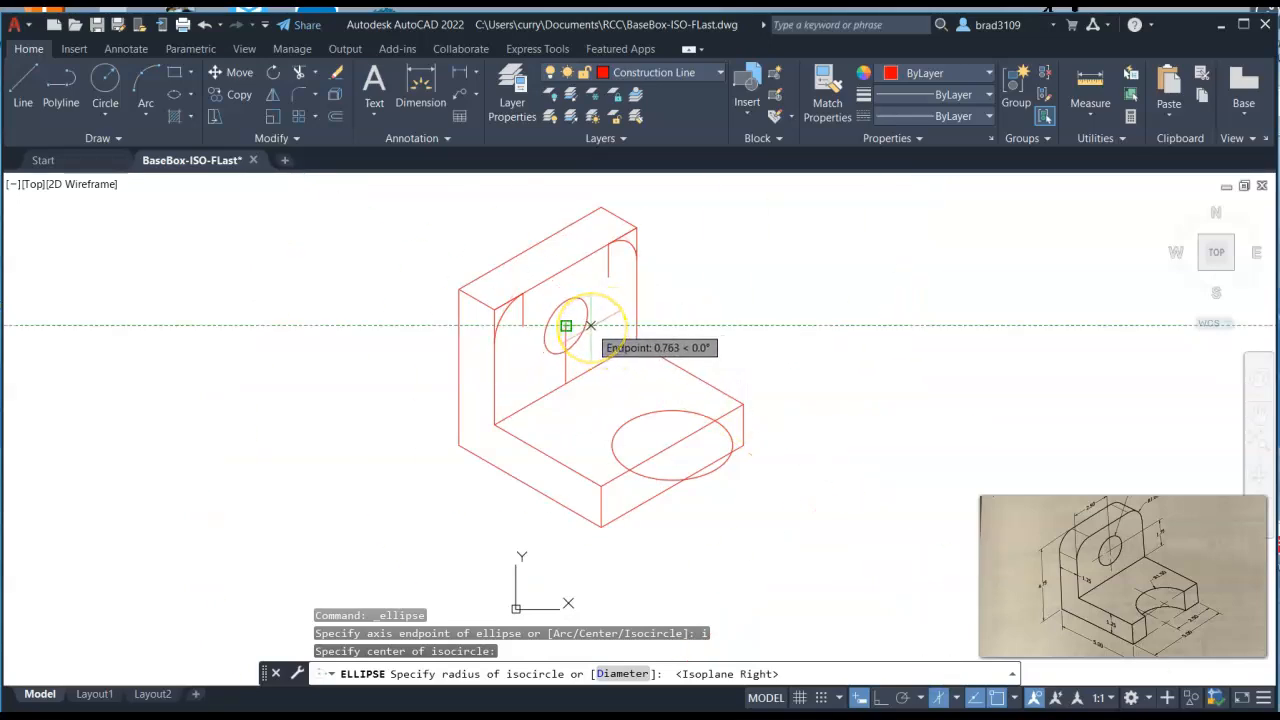
pyautogui.write('d')
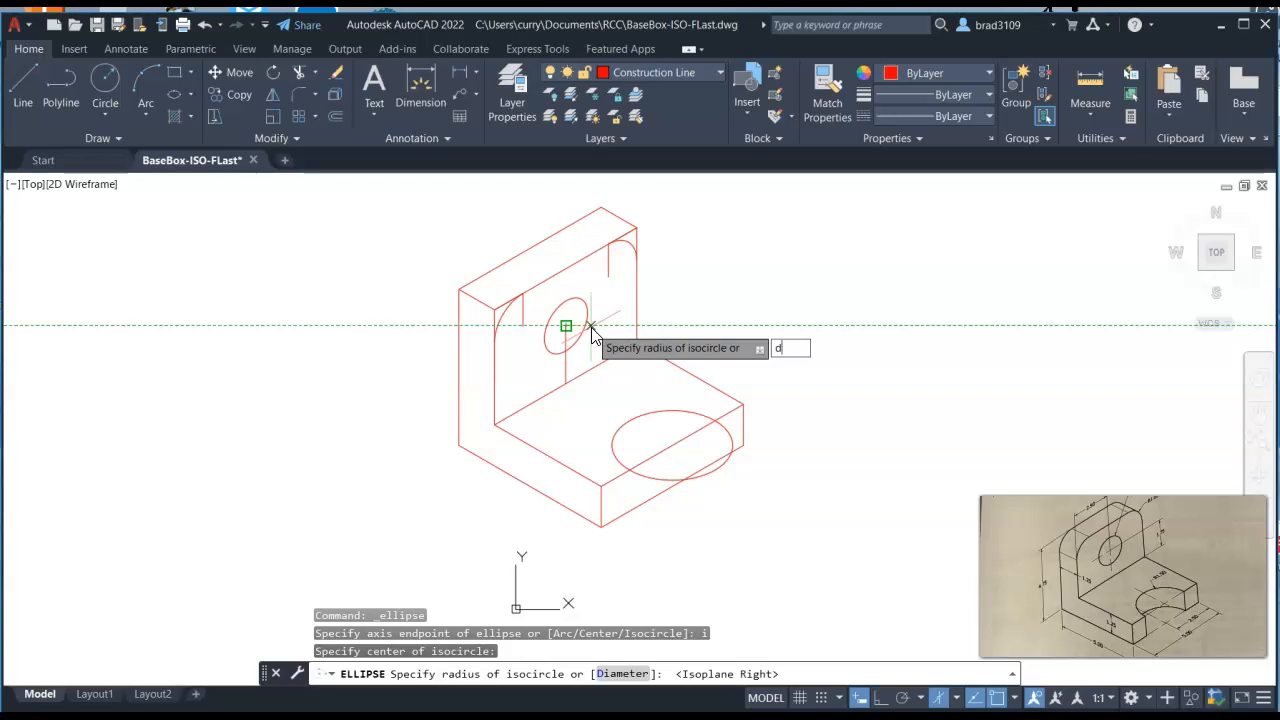
pyautogui.press('Return')
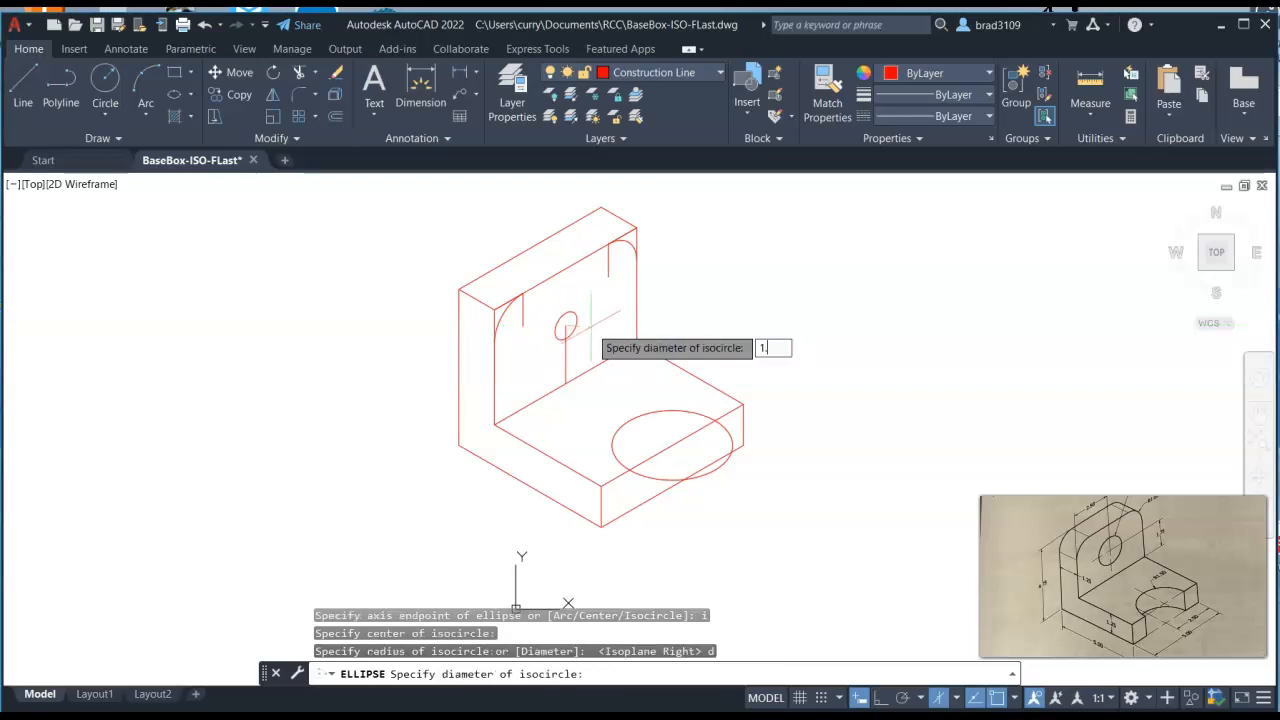
pyautogui.write('1.75')
pyautogui.press('Return')
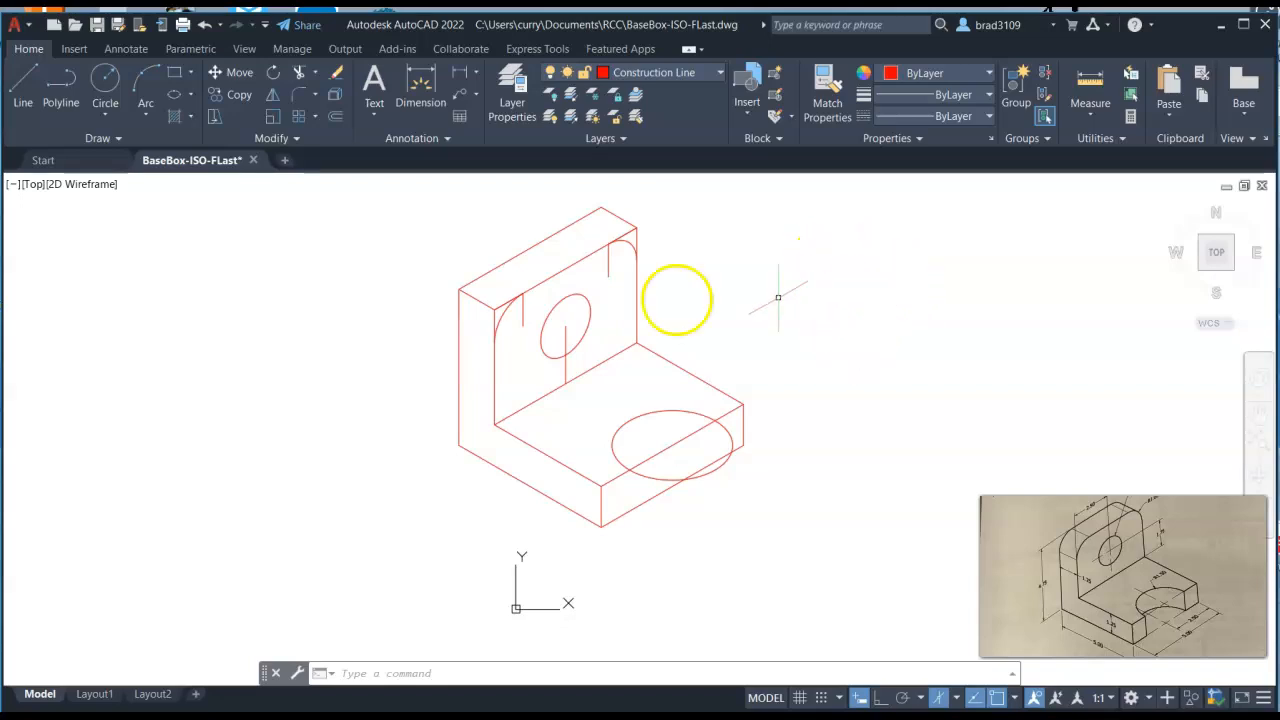
# Make layer 0 current and move both ellipses and the two rounded corner arcs of the upright face to layer 0
pyautogui.click(707, 78)
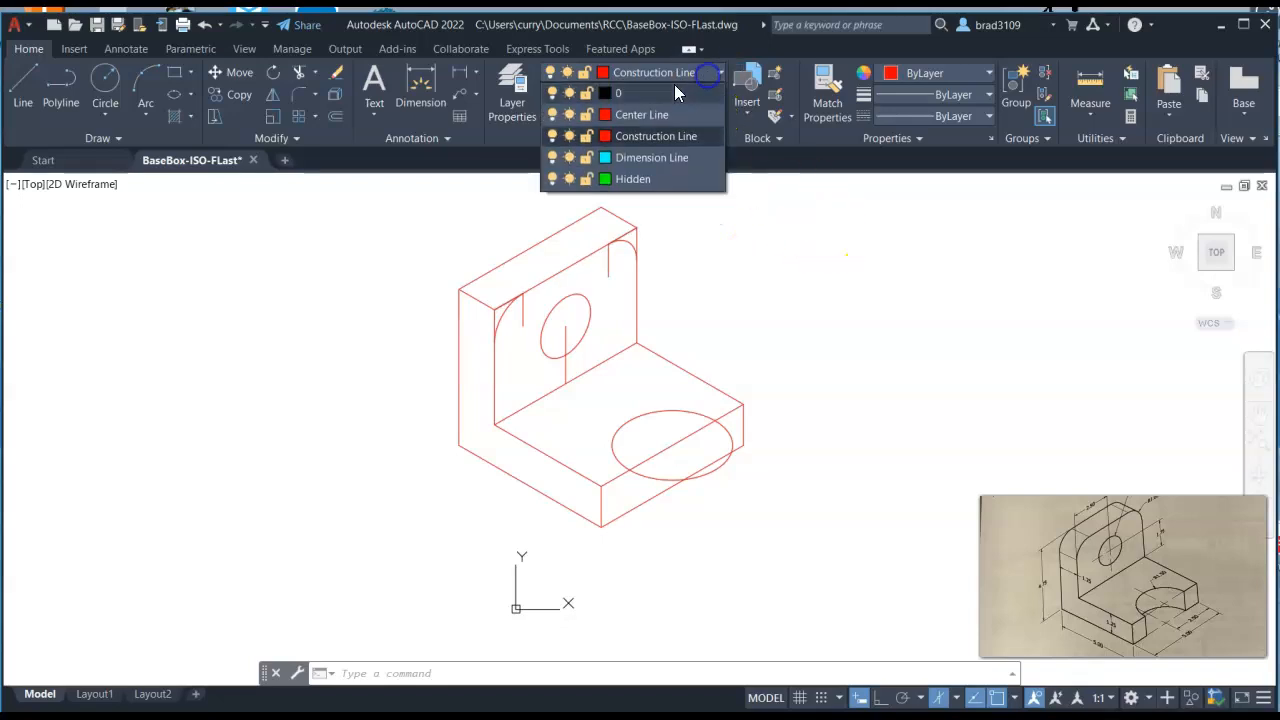
pyautogui.click(656, 94)
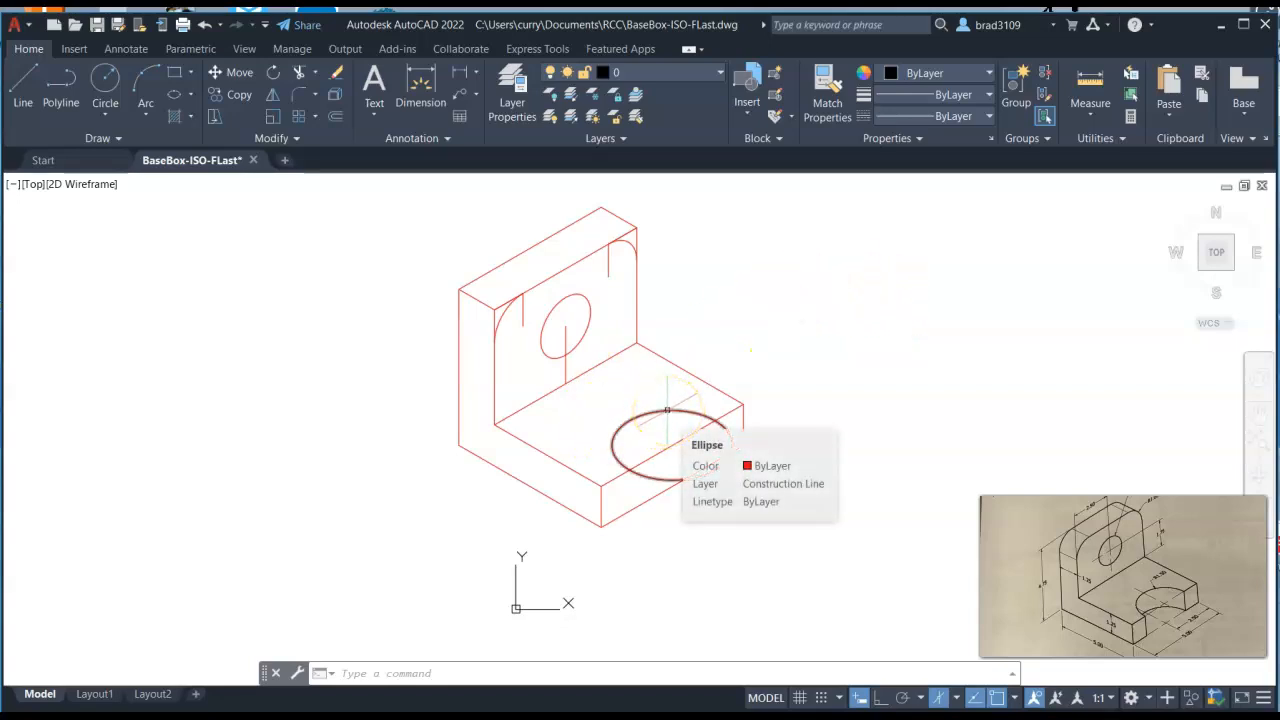
pyautogui.click(667, 410)
pyautogui.click(577, 295)
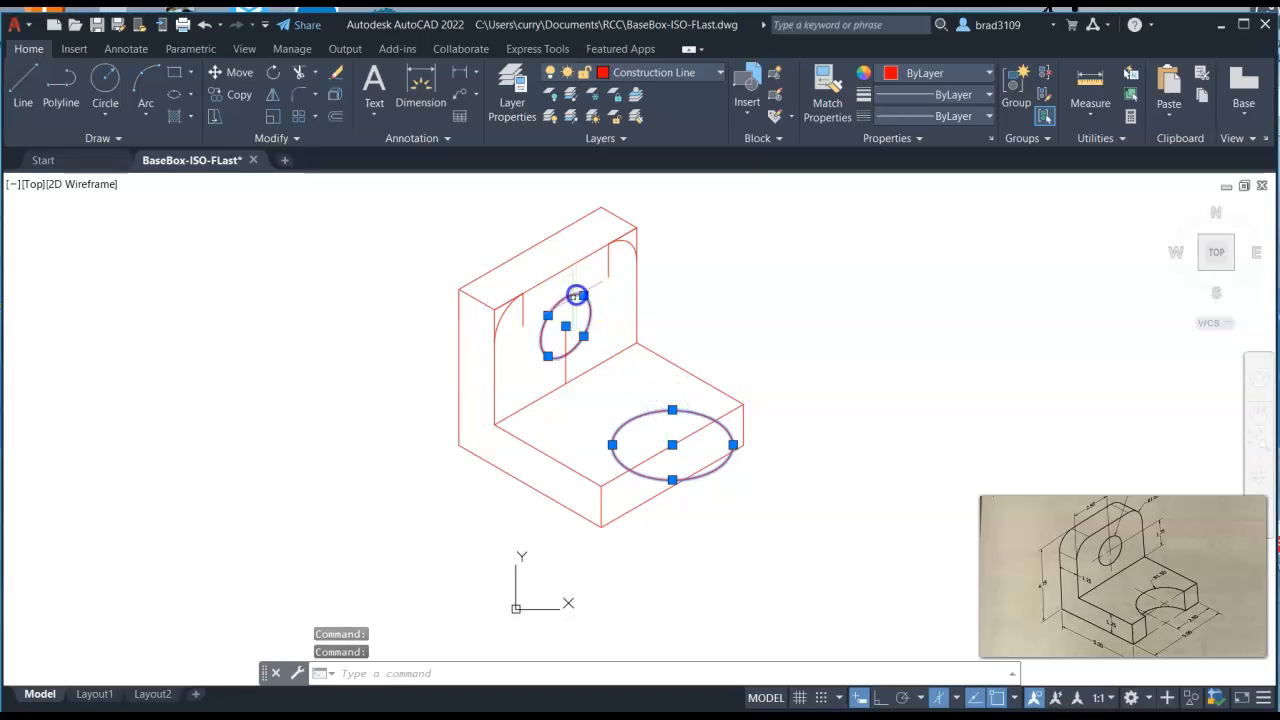
pyautogui.click(503, 310)
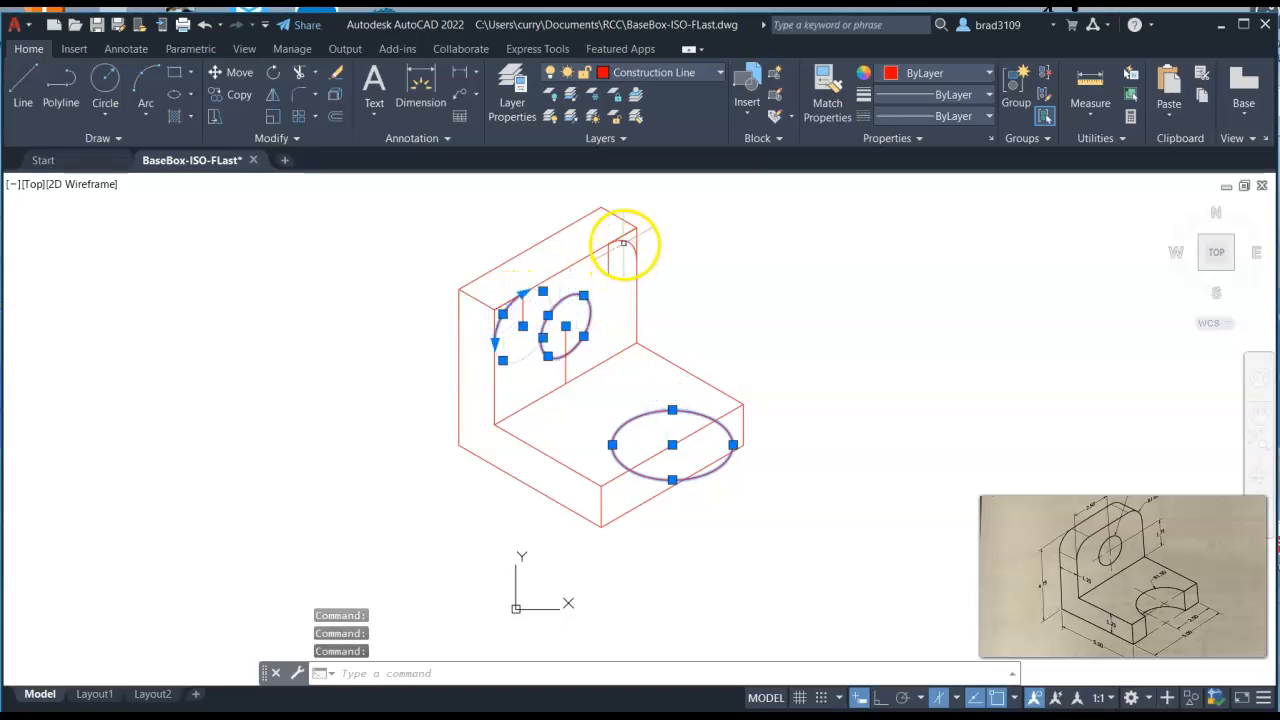
pyautogui.click(630, 236)
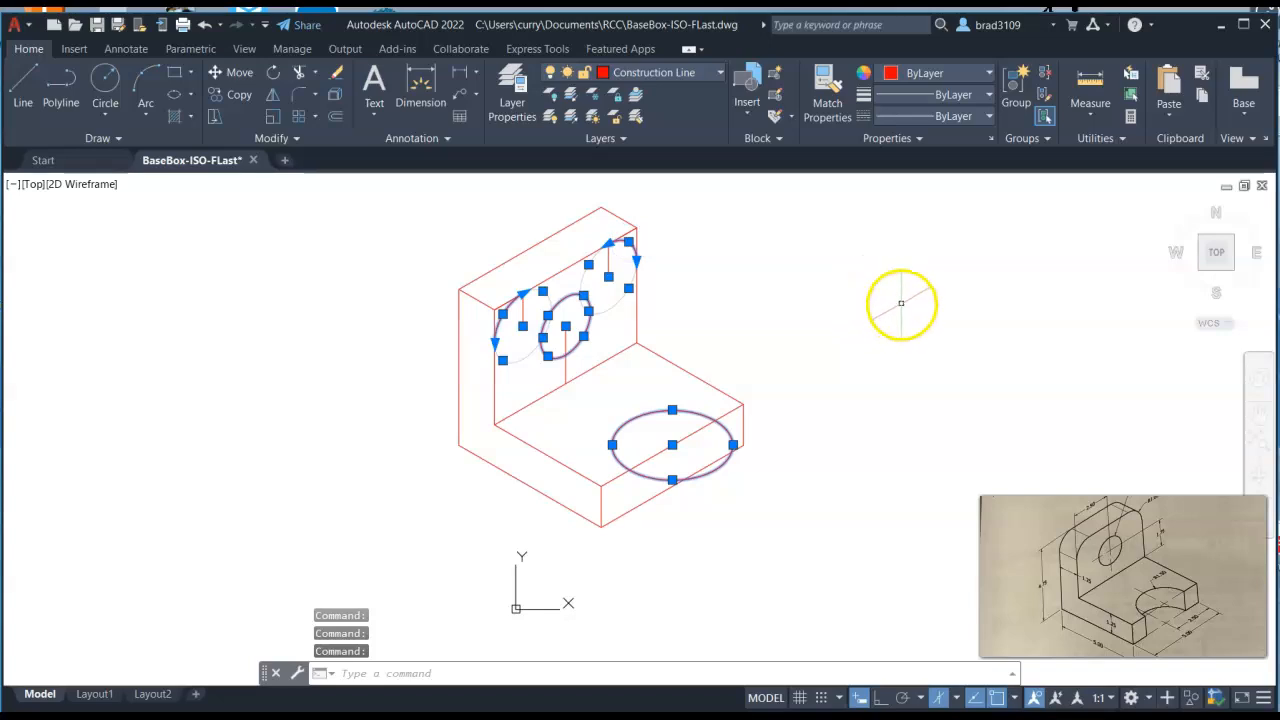
pyautogui.click(691, 79)
pyautogui.click(646, 93)
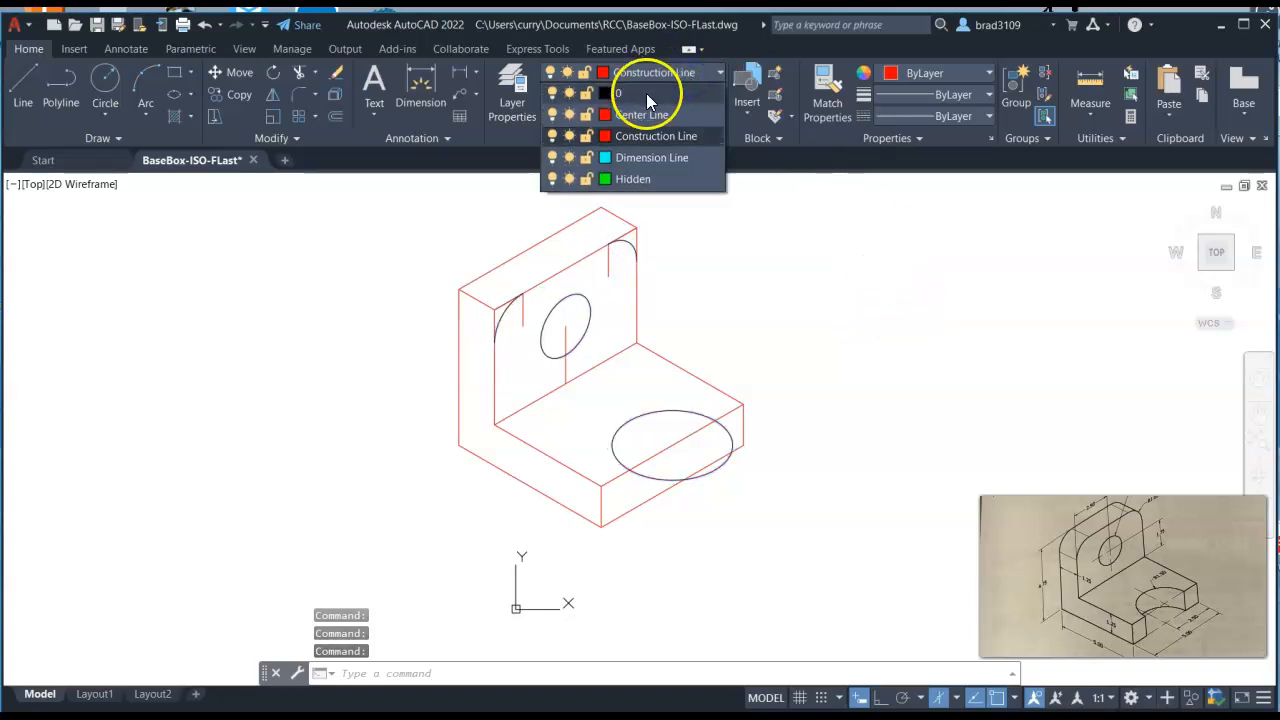
pyautogui.press('Escape')
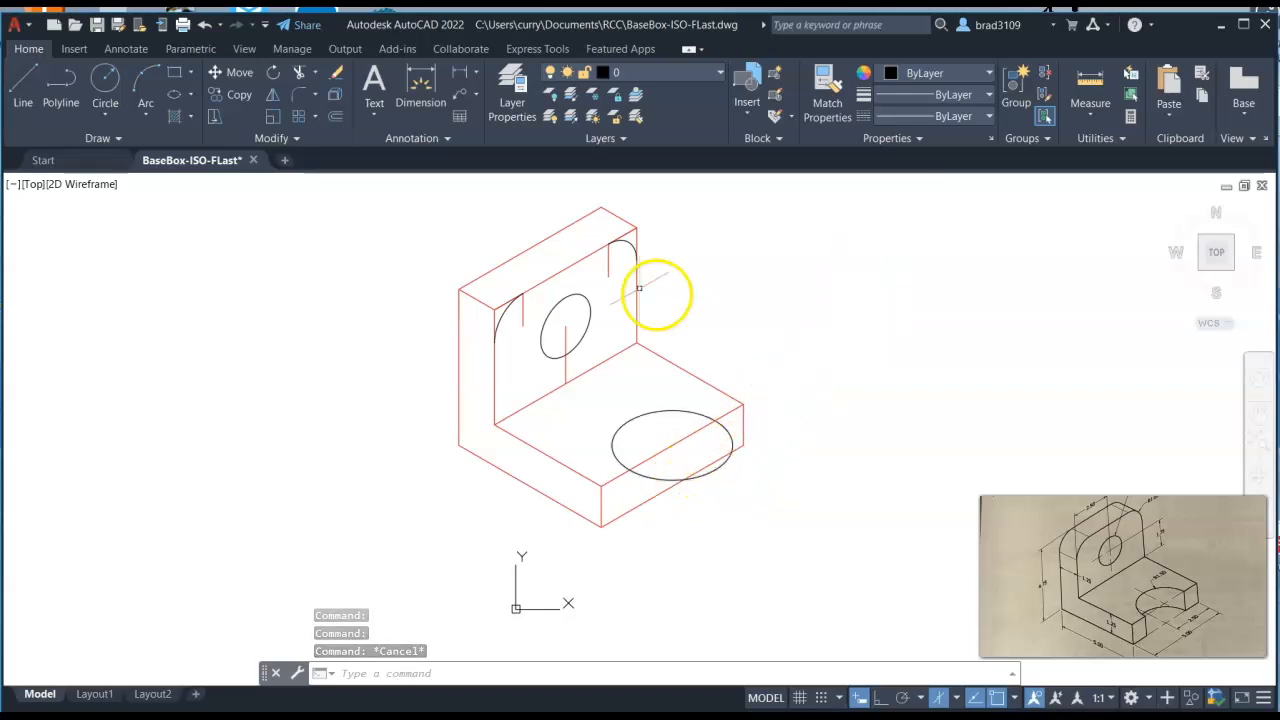
# Trim away the part of the base ellipse that extends past the front edge of the base's top face
pyautogui.click(300, 73)
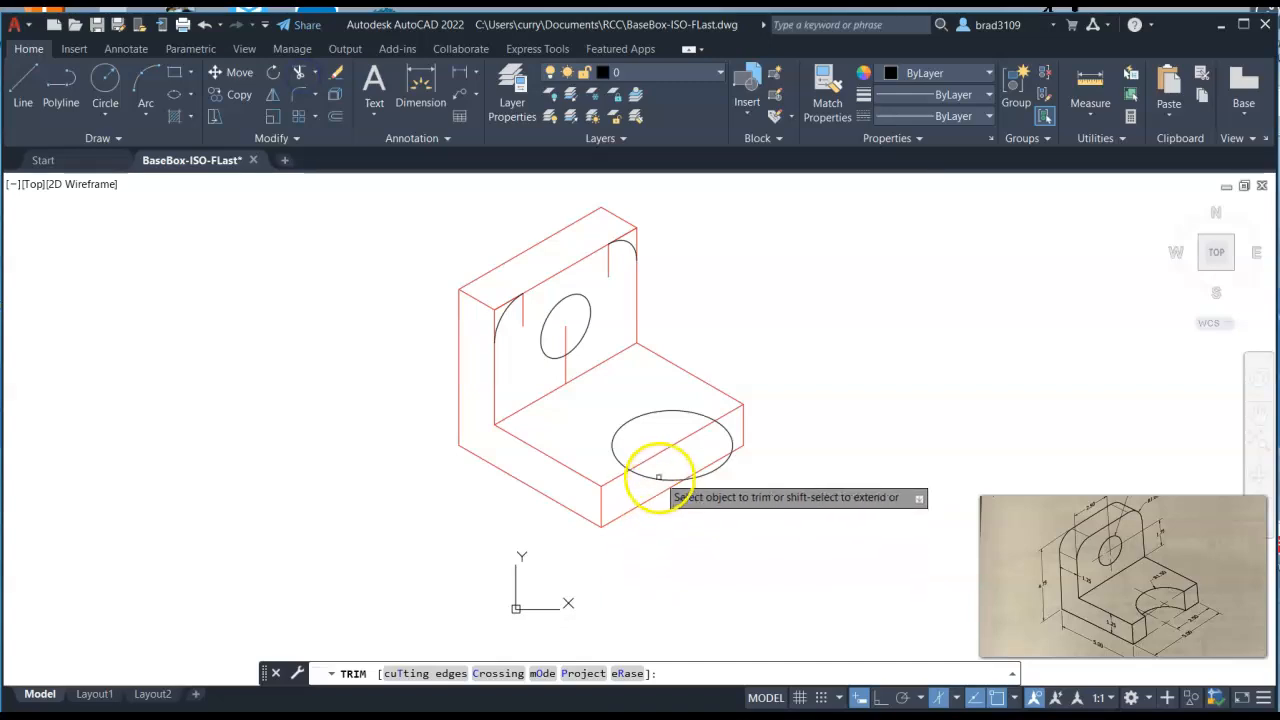
pyautogui.click(712, 474)
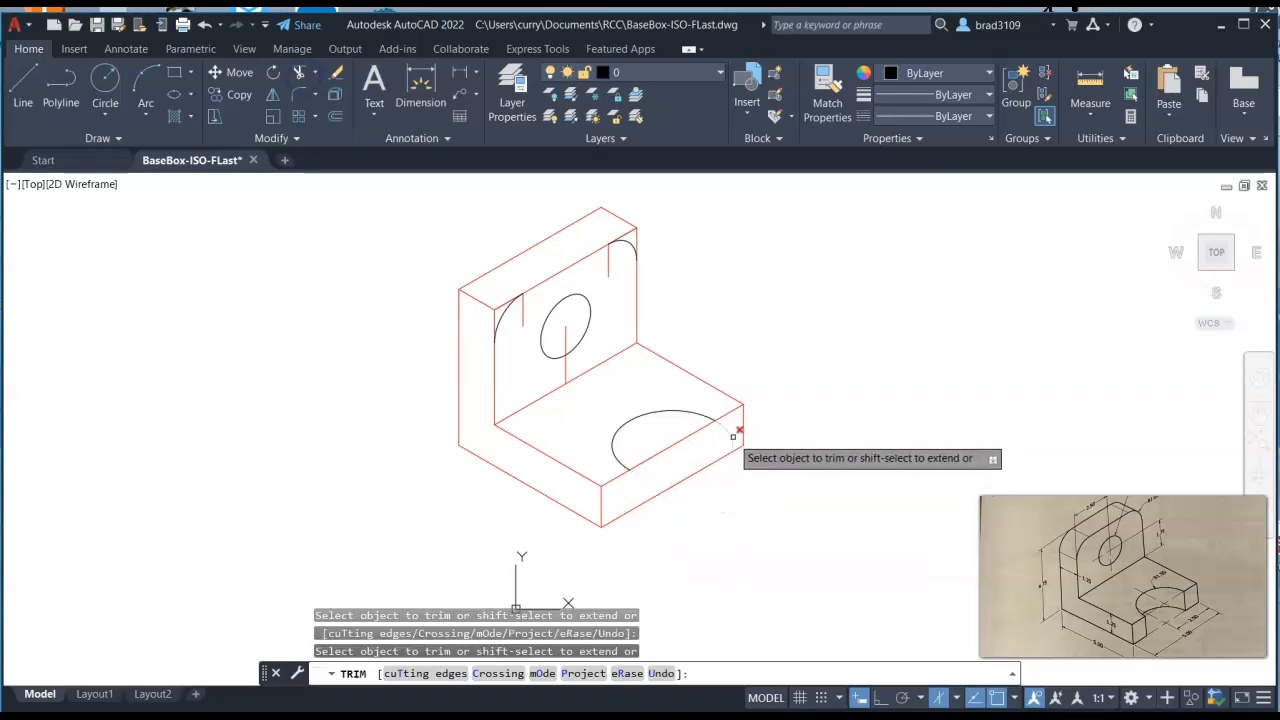
pyautogui.click(729, 436)
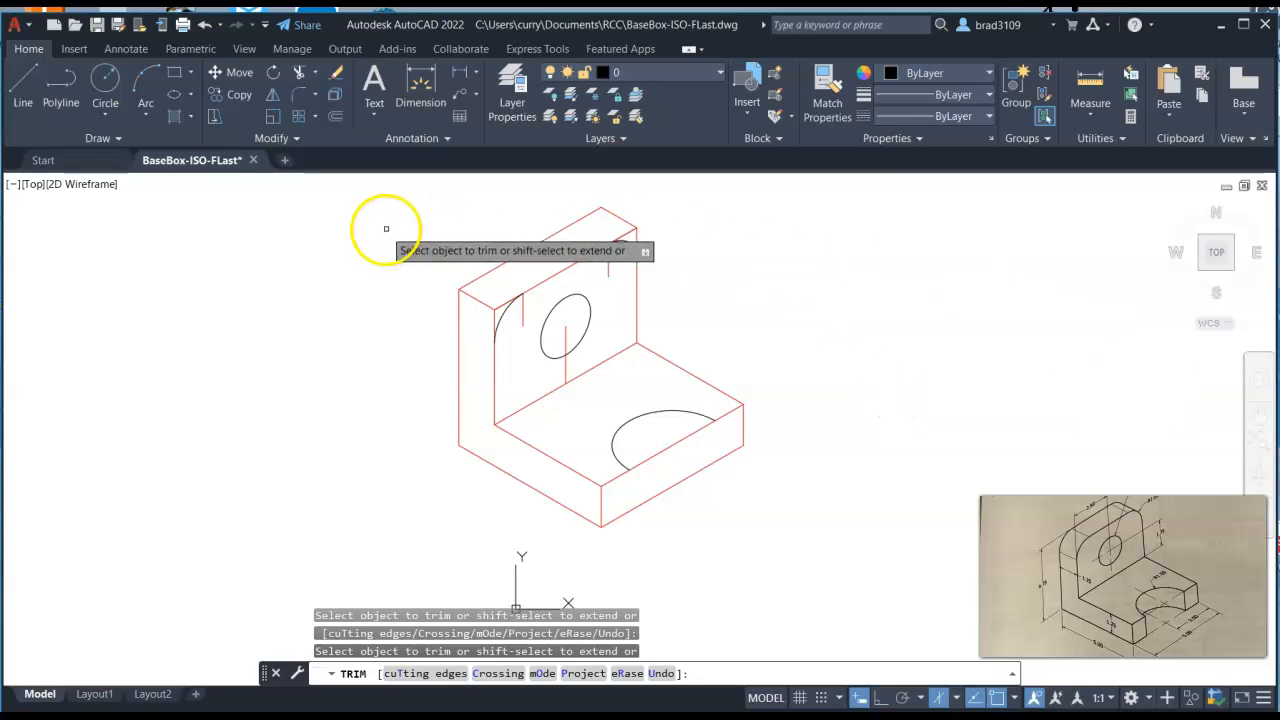
pyautogui.press('Escape')
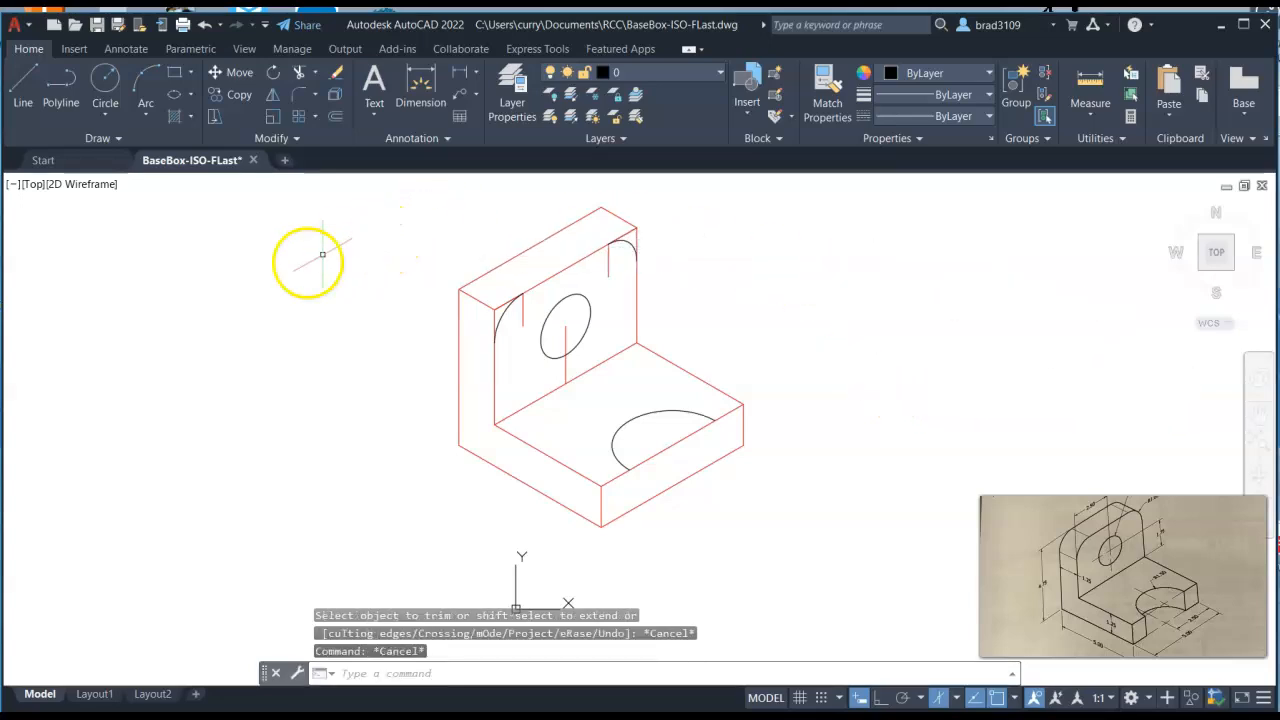
# Trace the base's top face with lines from the cutout arc's front end, around the four corners, to its other end
pyautogui.click(25, 82)
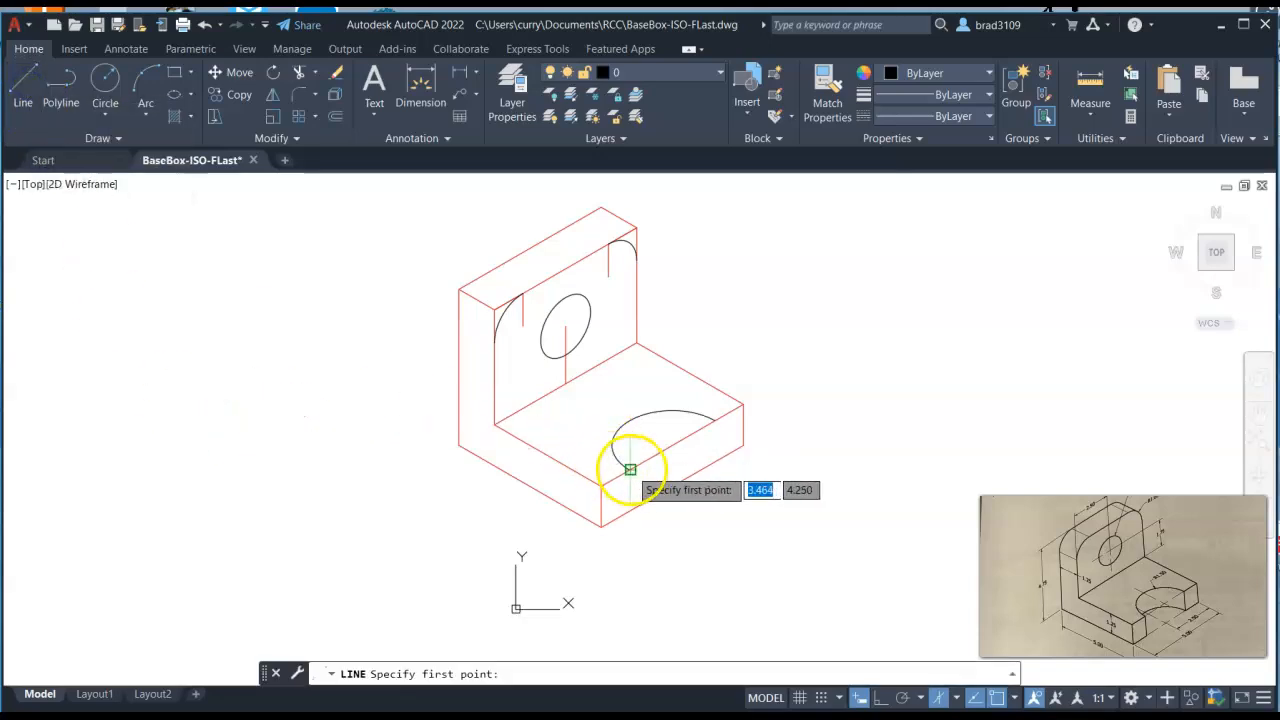
pyautogui.click(603, 484)
pyautogui.click(601, 486)
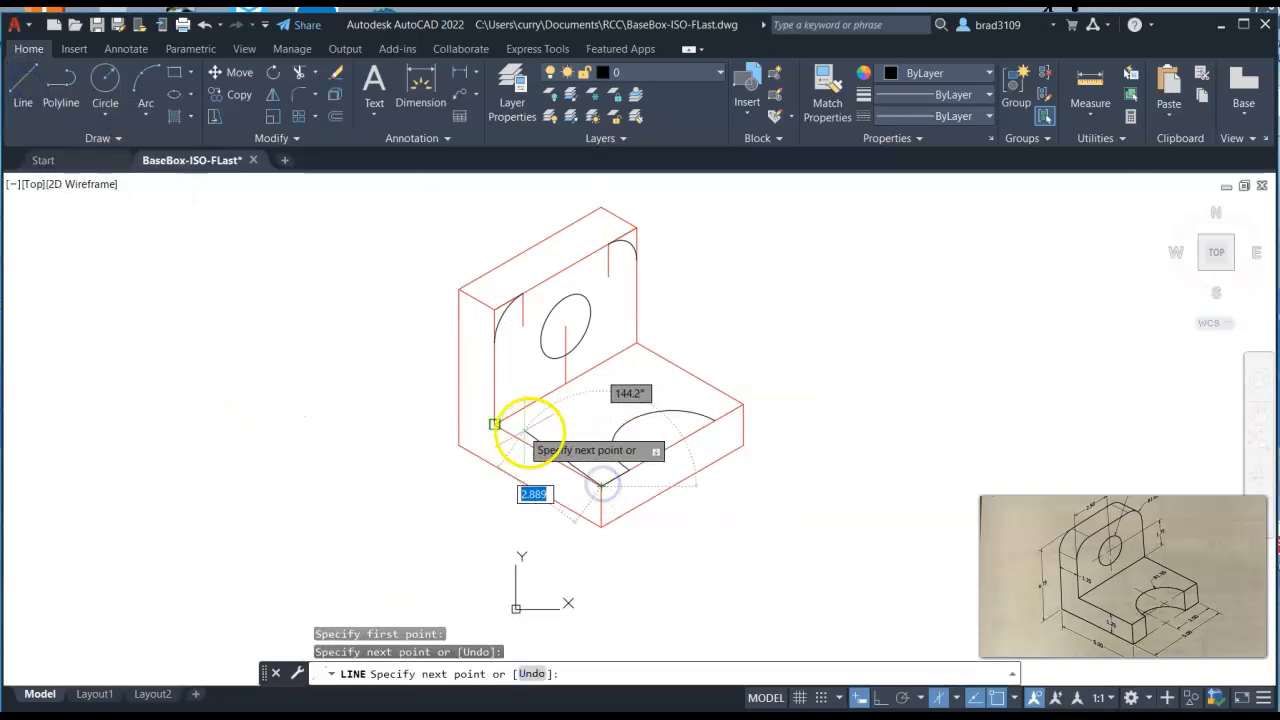
pyautogui.click(494, 424)
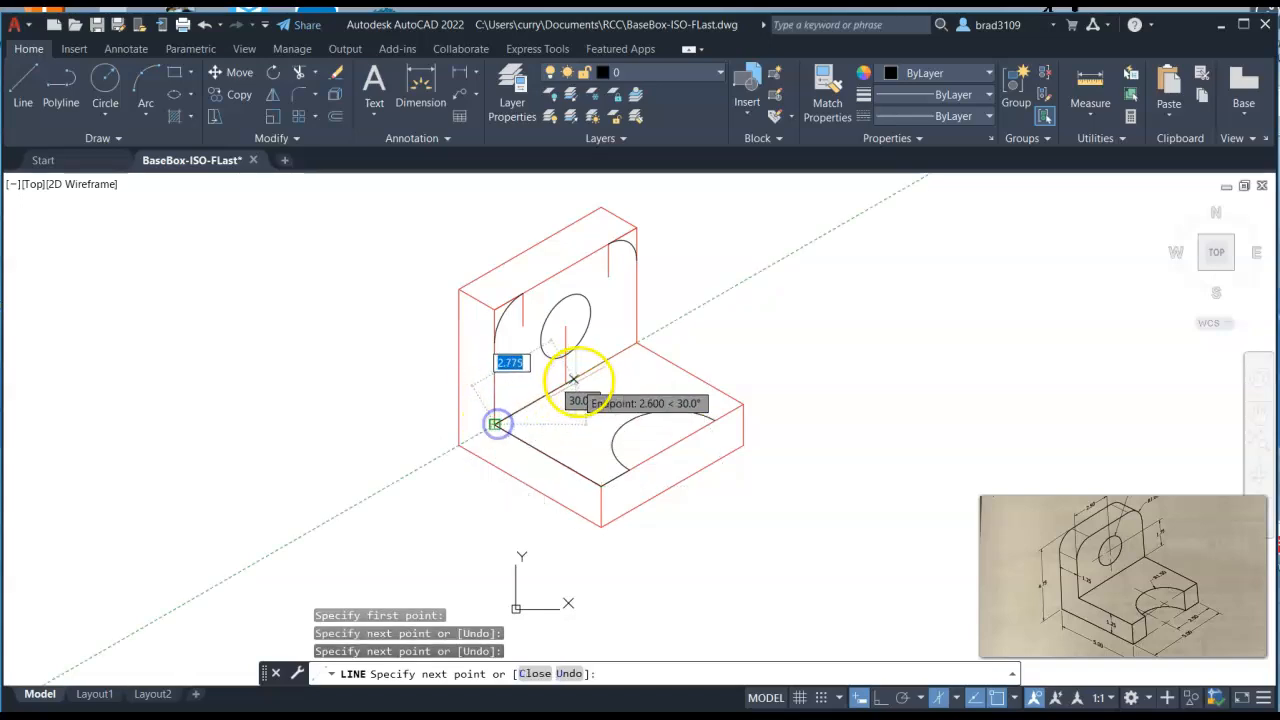
pyautogui.click(640, 345)
pyautogui.click(743, 404)
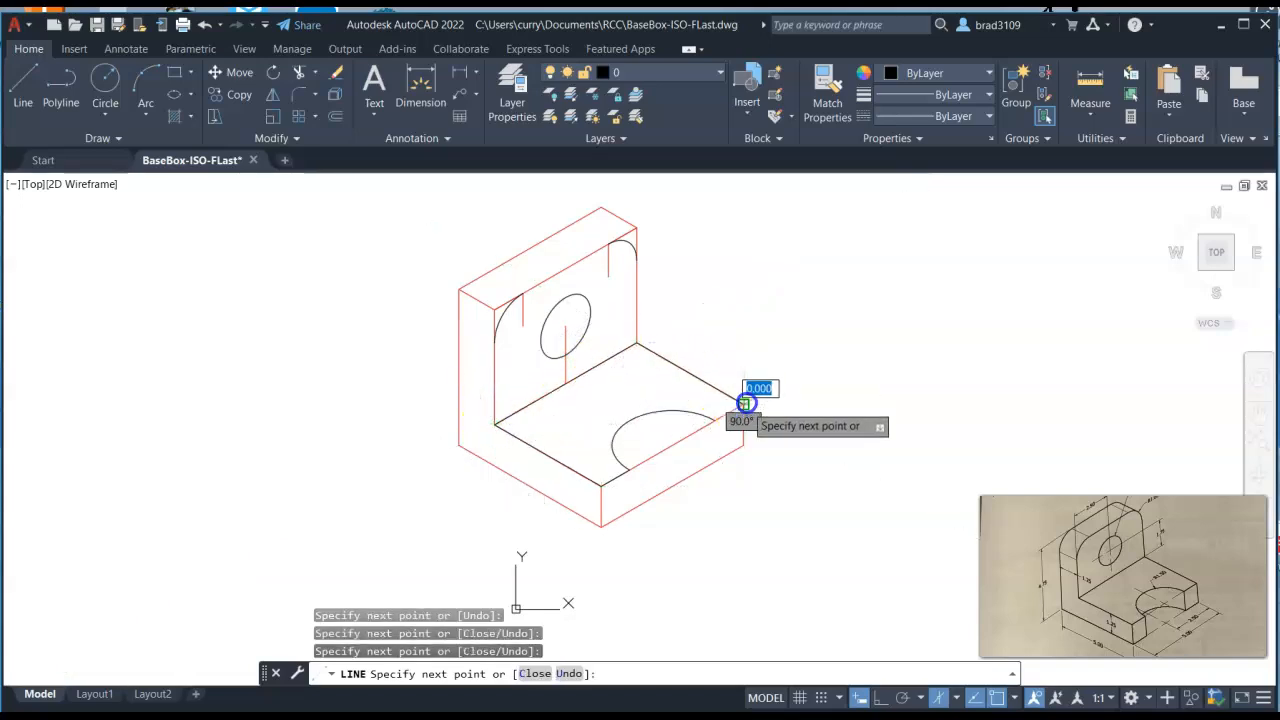
pyautogui.rightClick(780, 315)
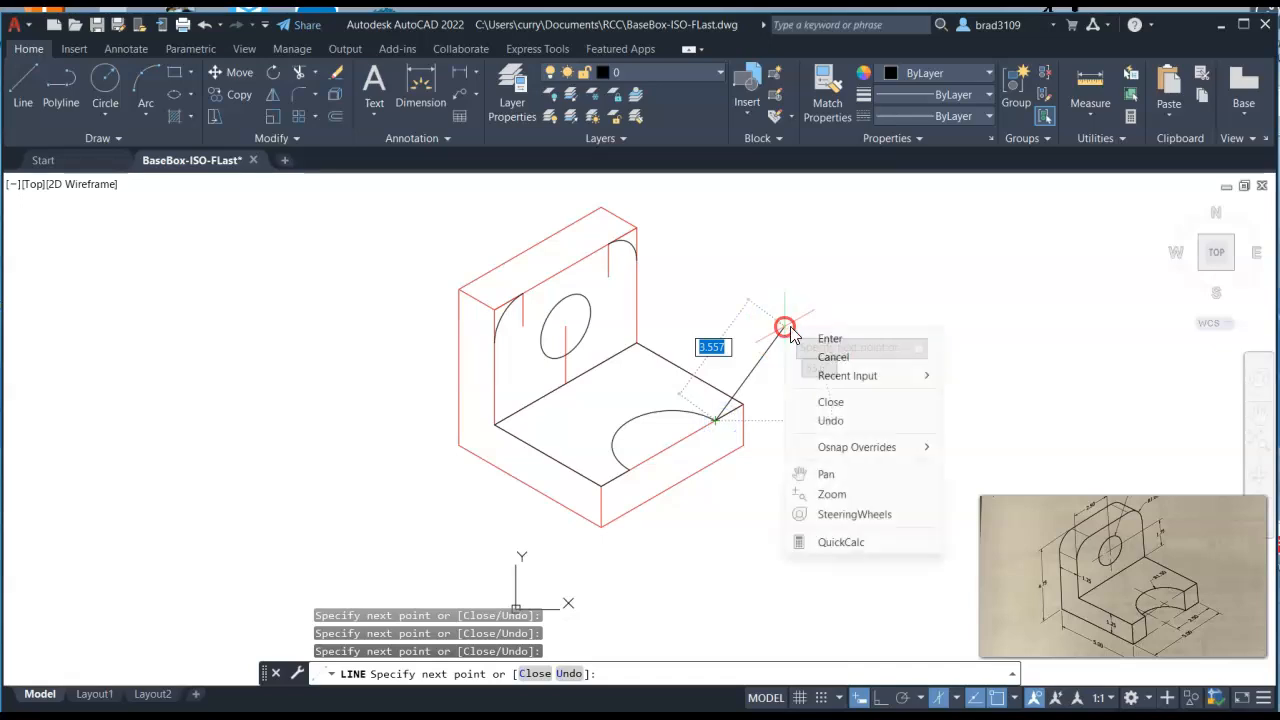
pyautogui.click(807, 337)
# Draw a line up the upright face's right edge from the base's rear corner to the rounded corner arc
pyautogui.rightClick(763, 326)
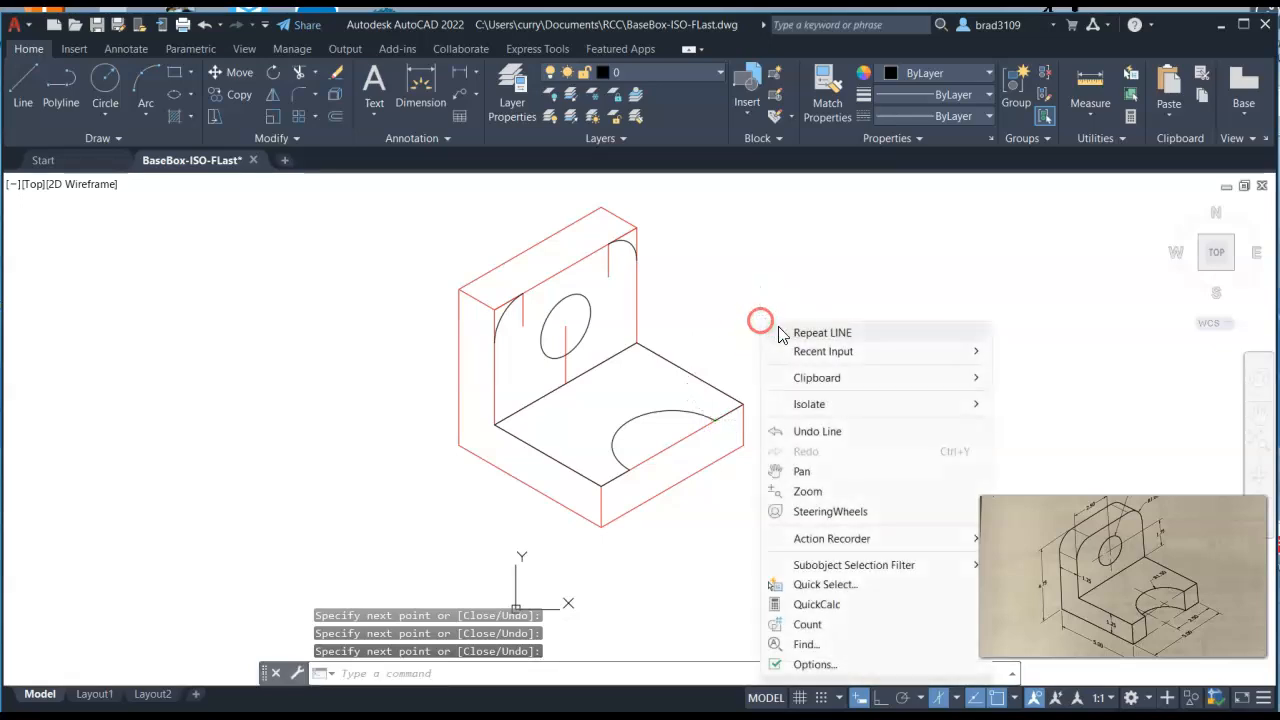
pyautogui.click(780, 330)
pyautogui.click(636, 342)
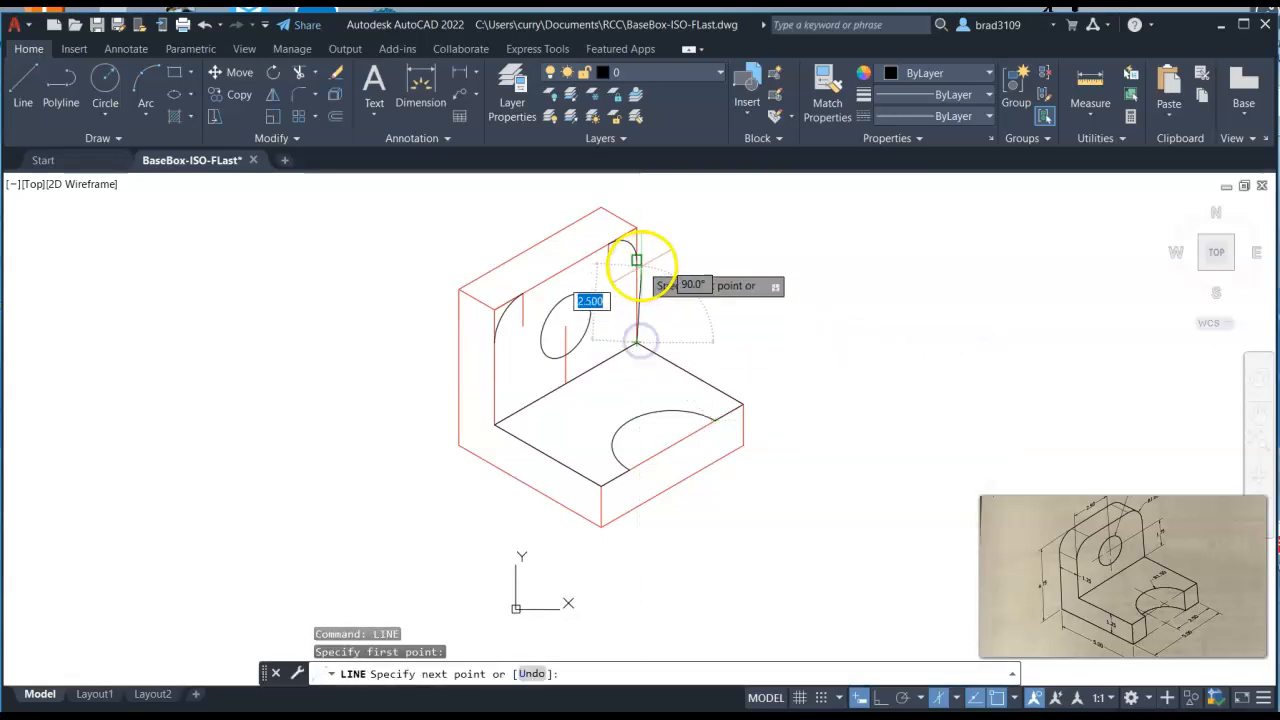
pyautogui.click(636, 260)
pyautogui.rightClick(753, 247)
pyautogui.click(785, 254)
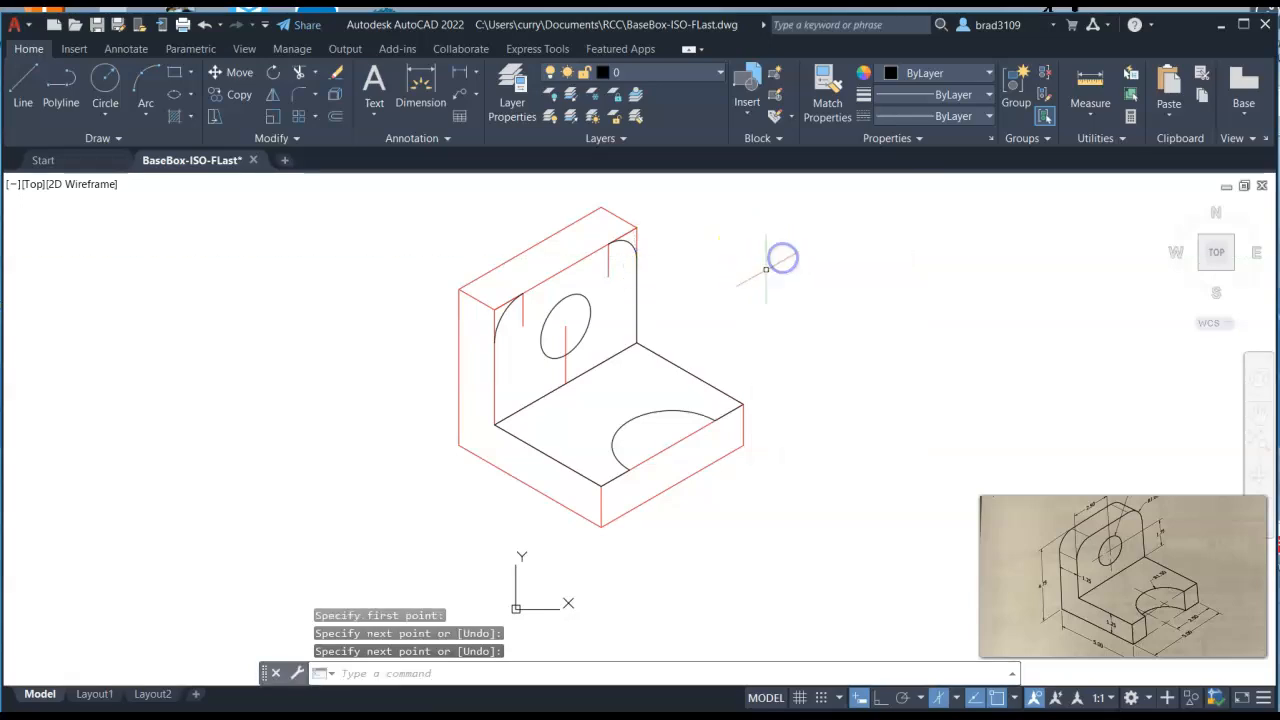
# Draw a line along the upright face's top edge joining the ends of the two rounded corner arcs
pyautogui.rightClick(739, 265)
pyautogui.click(775, 276)
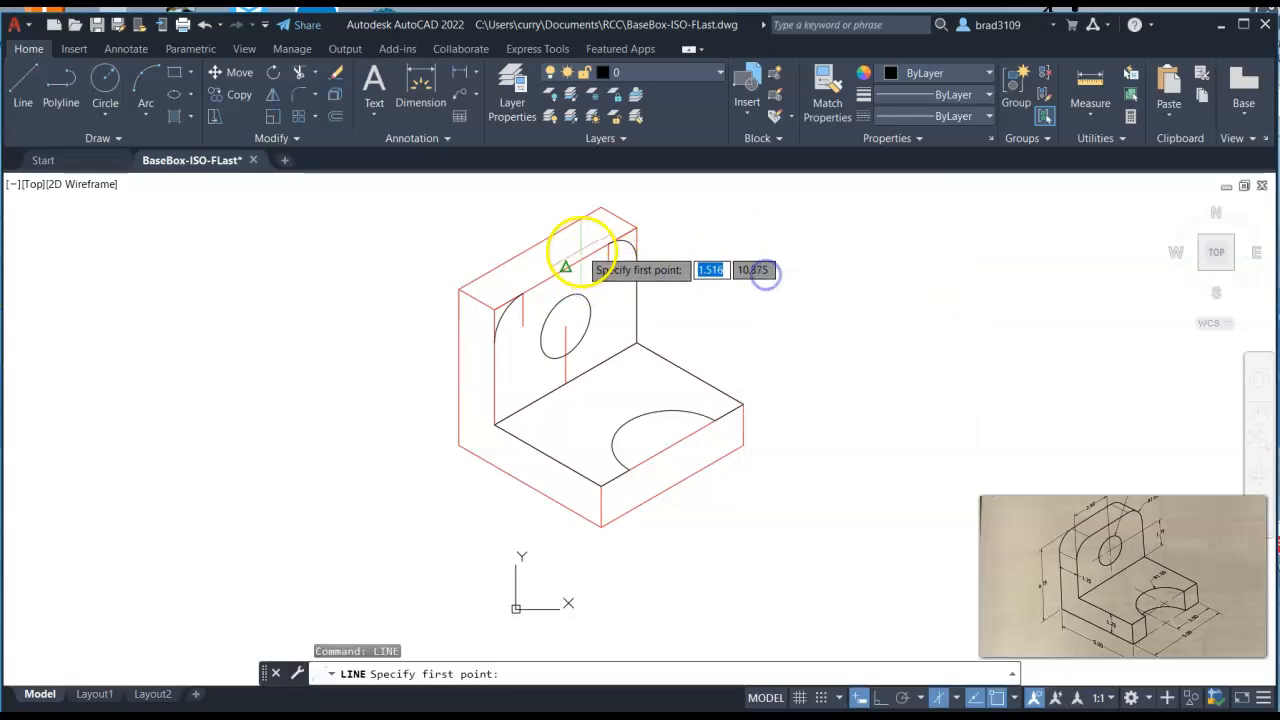
pyautogui.click(609, 243)
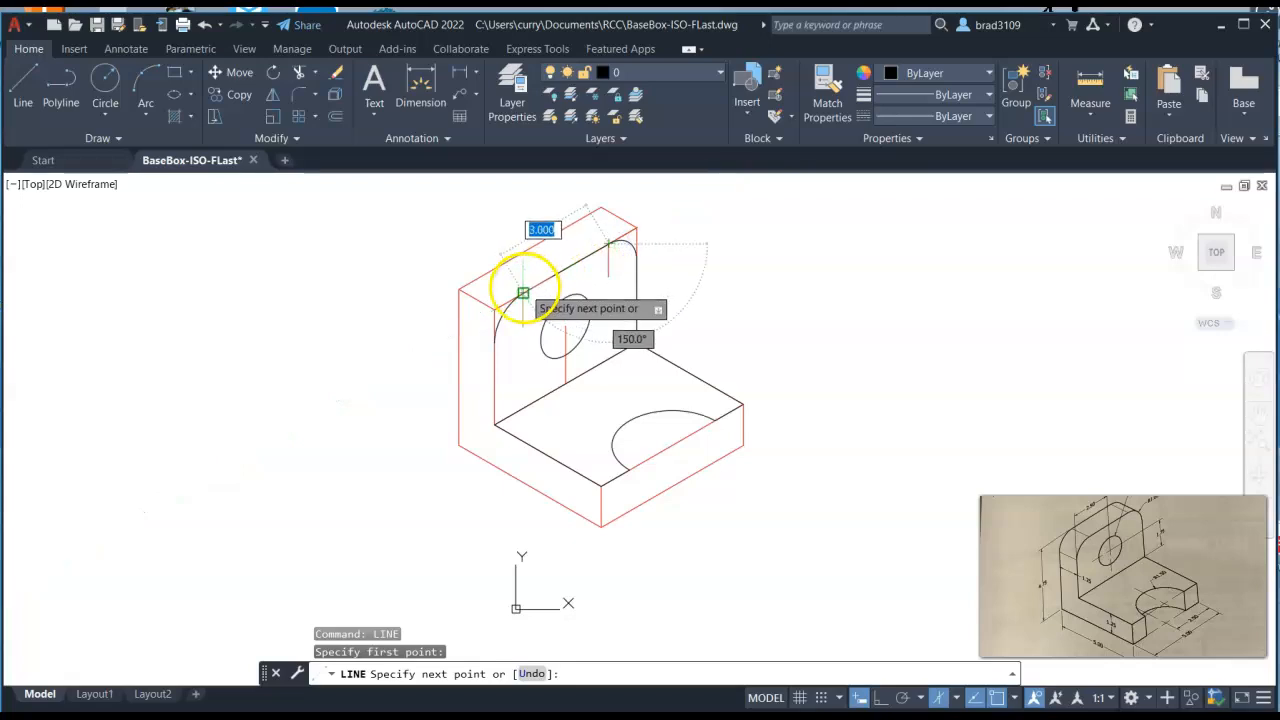
pyautogui.rightClick(488, 247)
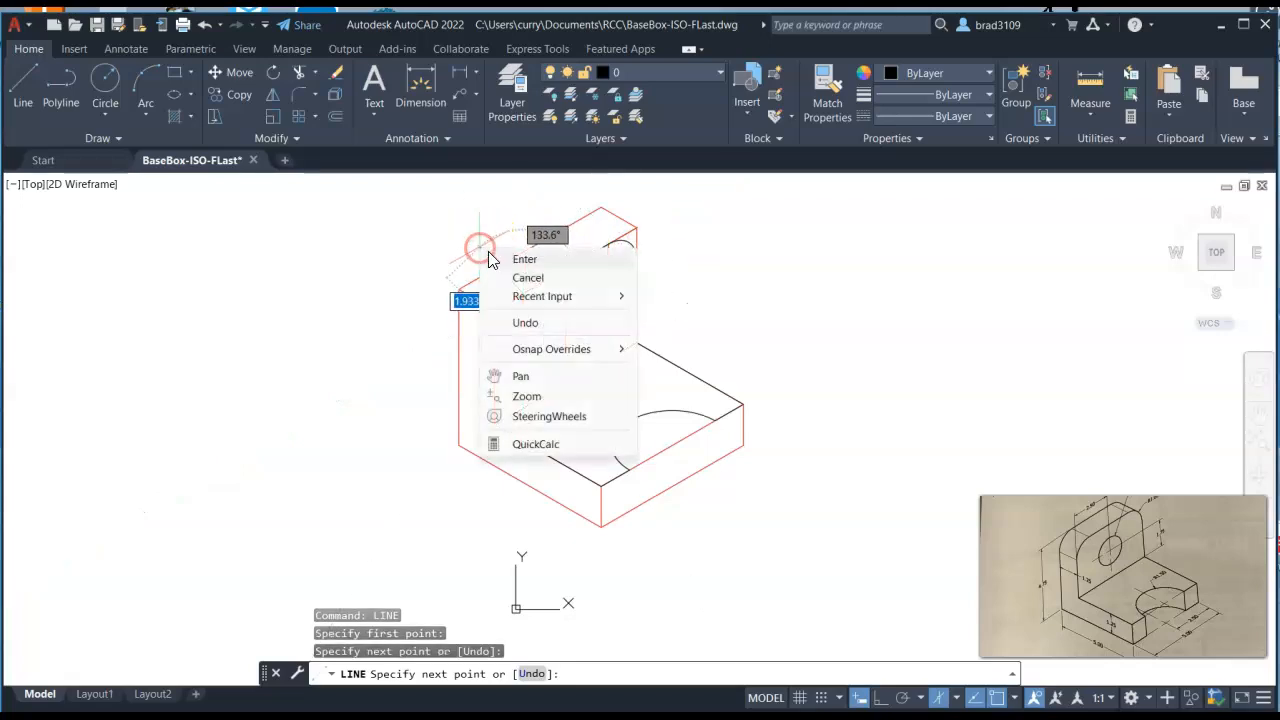
pyautogui.click(493, 256)
# Draw a line down the upright face's left edge from the rounded corner arc to the inner corner of the base
pyautogui.rightClick(386, 318)
pyautogui.click(412, 323)
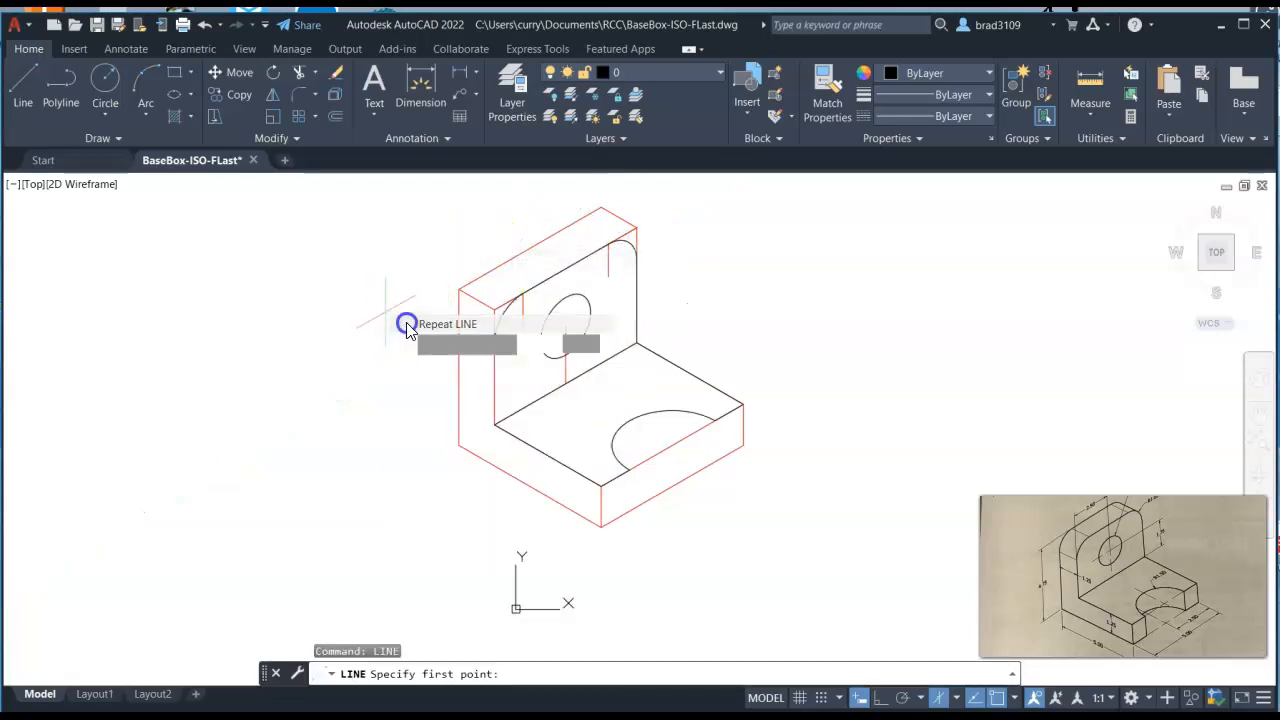
pyautogui.click(495, 343)
pyautogui.click(494, 425)
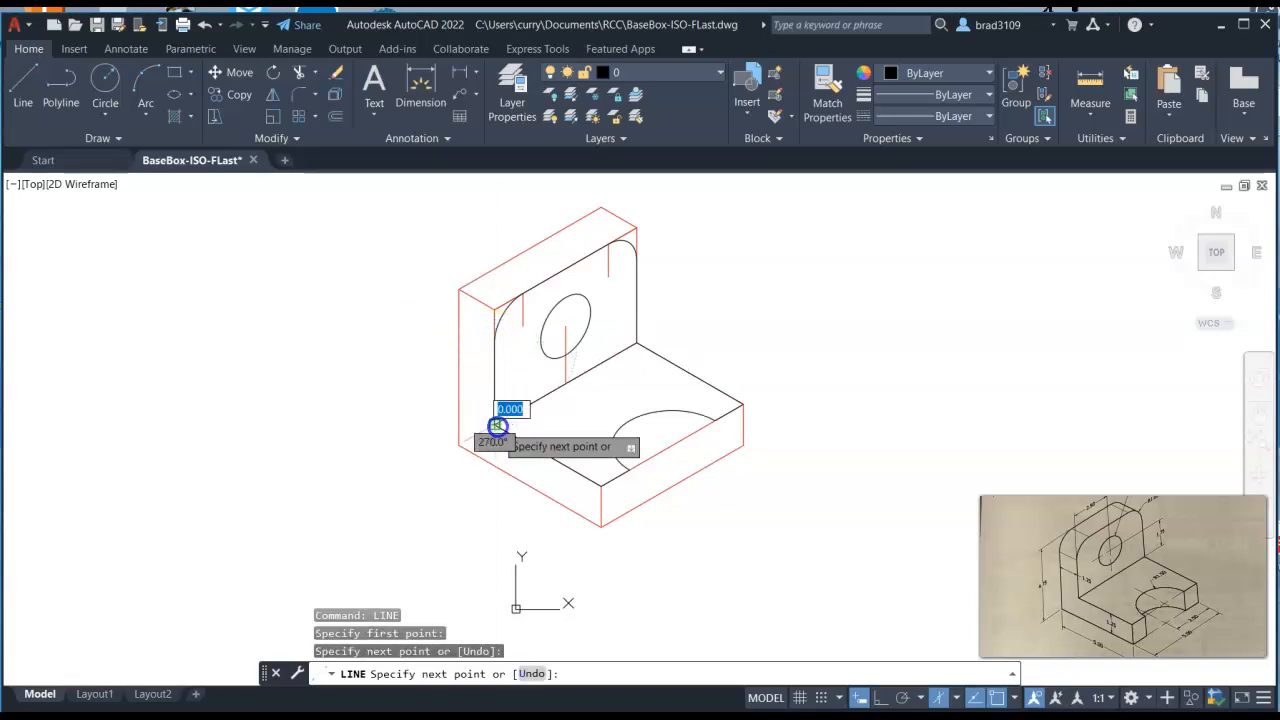
pyautogui.rightClick(311, 437)
pyautogui.click(336, 449)
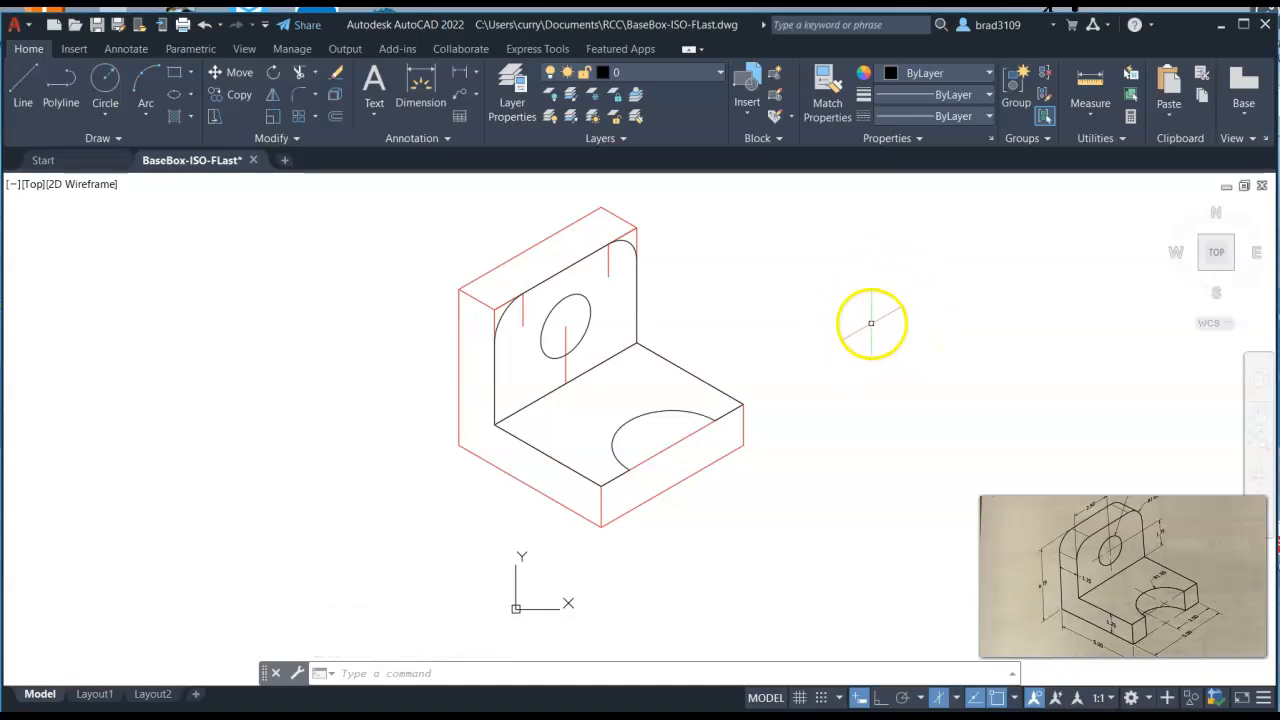
# Trace the vertical edge at the right end of the base's front face with a line
pyautogui.rightClick(785, 313)
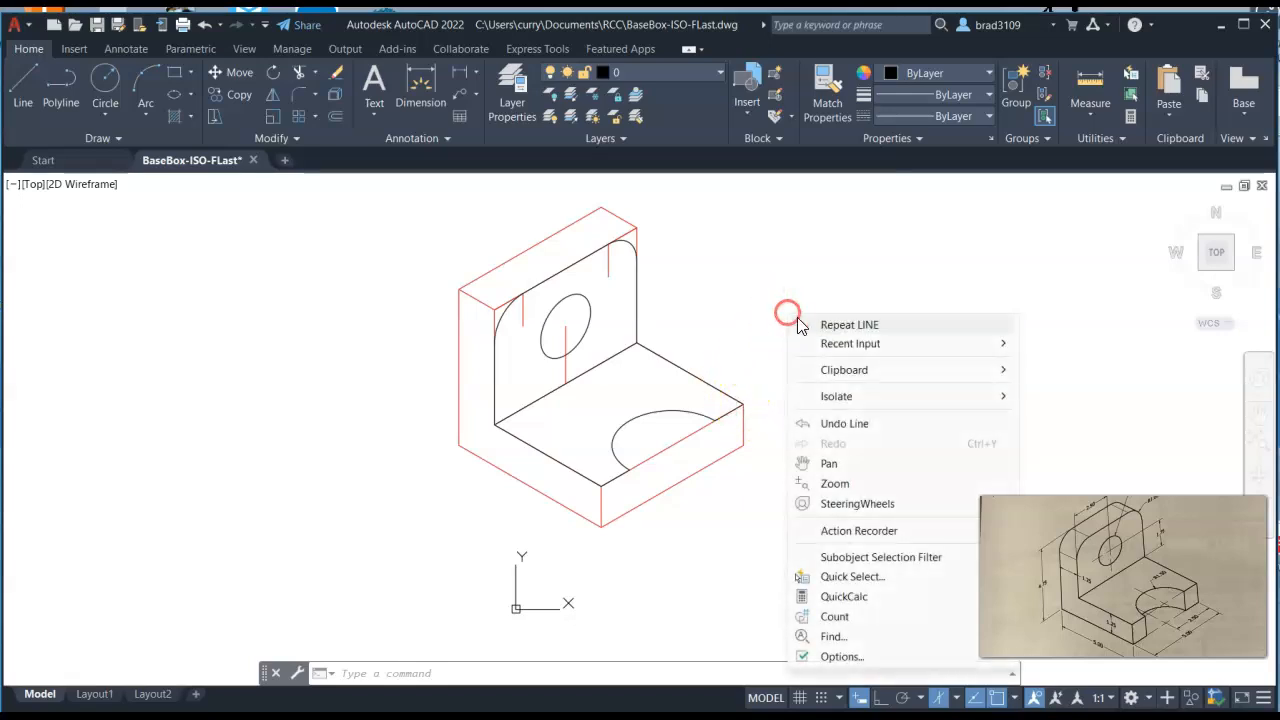
pyautogui.click(804, 322)
pyautogui.click(742, 405)
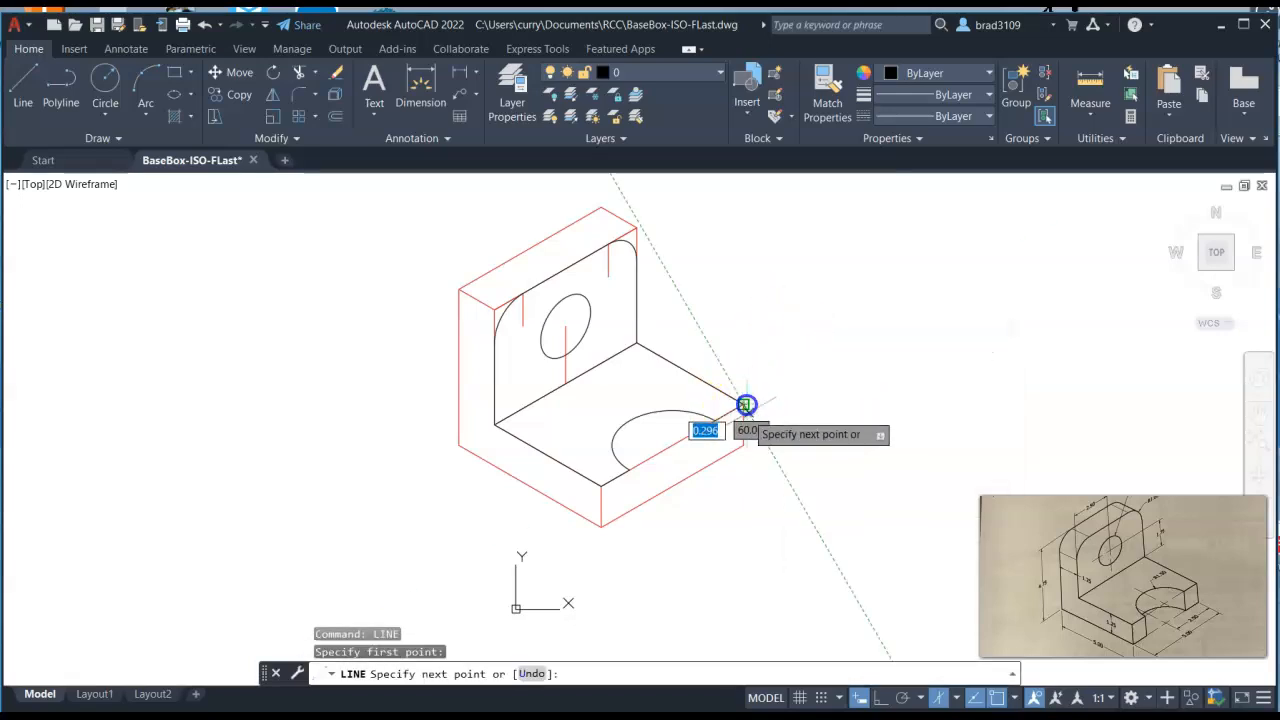
pyautogui.click(743, 444)
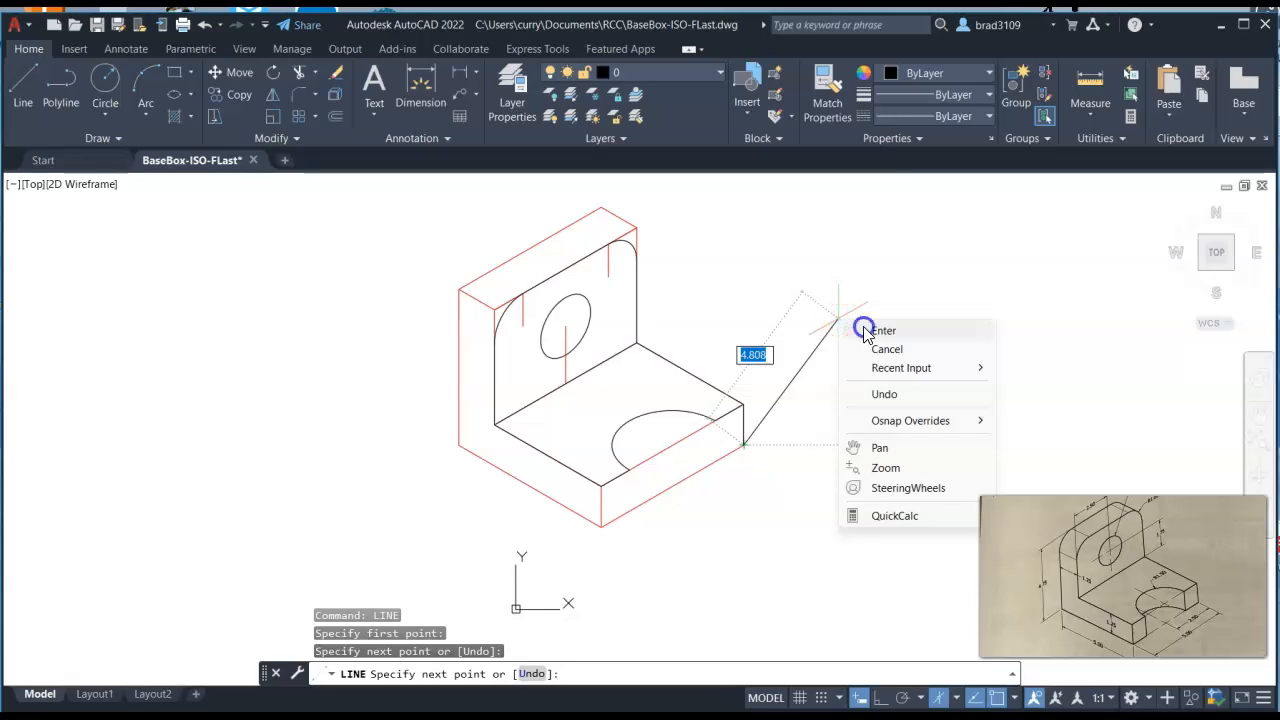
pyautogui.click(865, 330)
# Trace the vertical edge at the base's nearest front corner with a line down to the bottom corner
pyautogui.rightClick(860, 293)
pyautogui.click(890, 305)
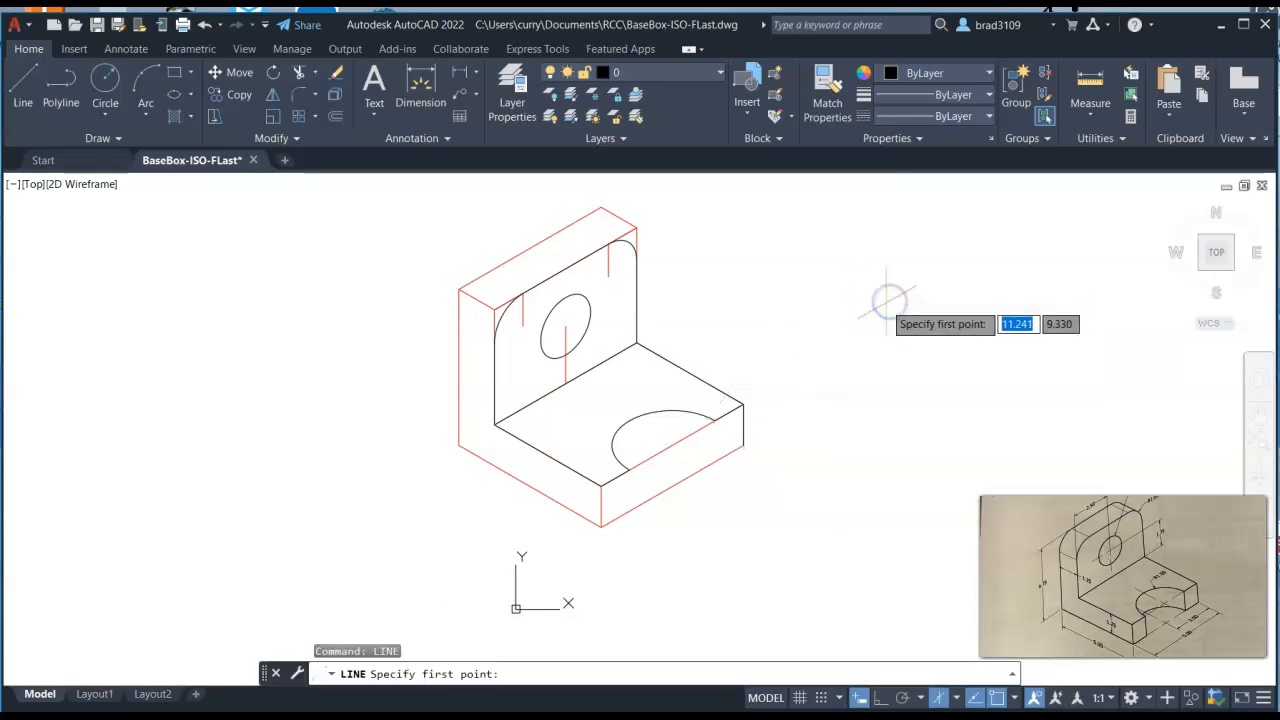
pyautogui.click(598, 490)
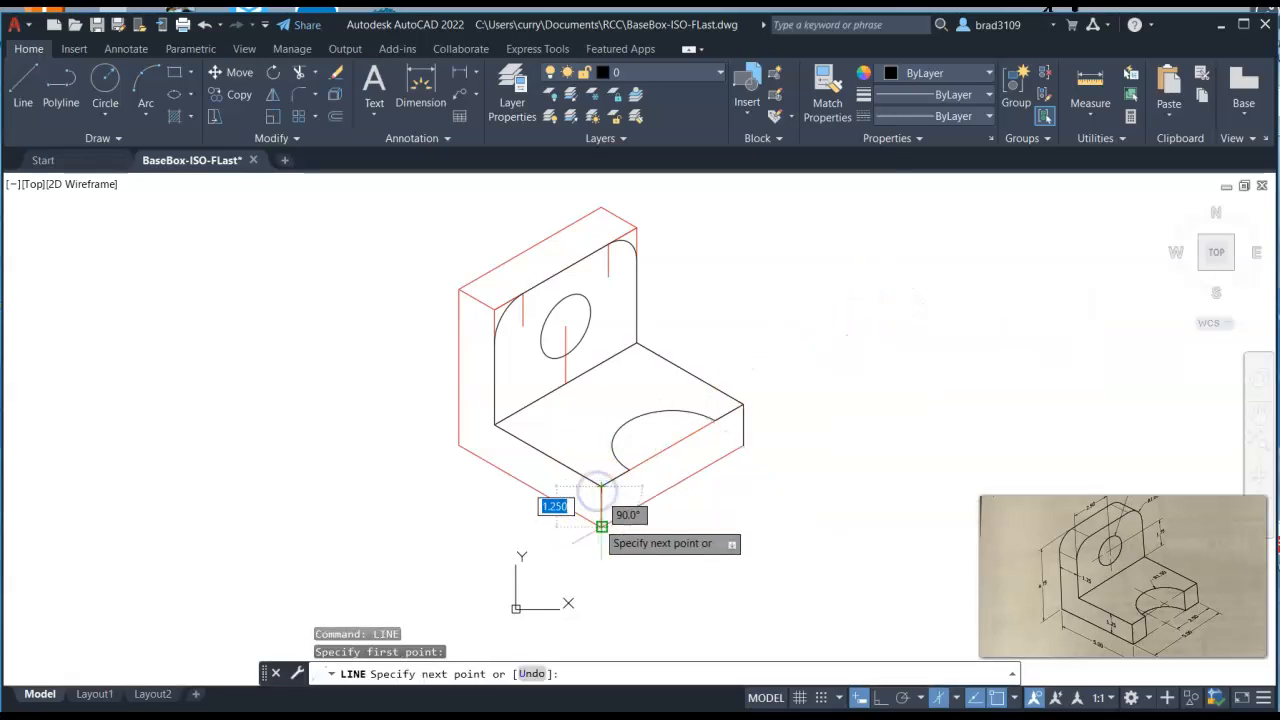
pyautogui.click(601, 525)
pyautogui.rightClick(829, 423)
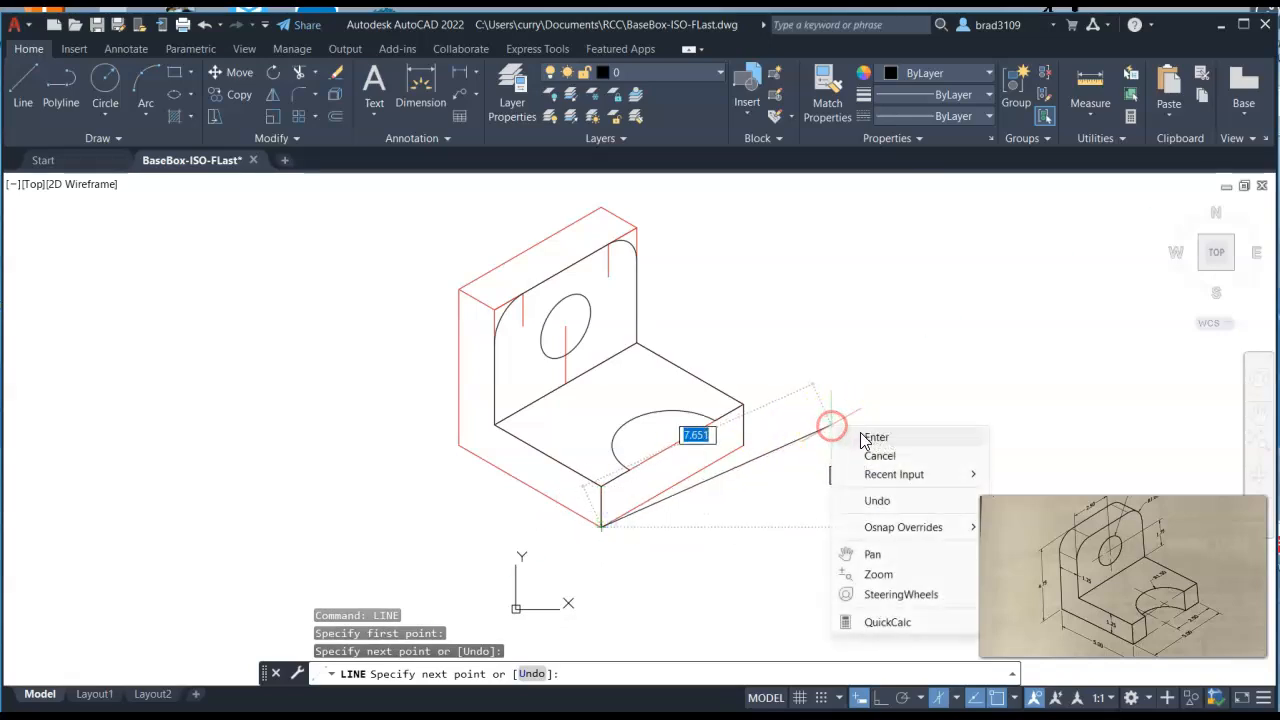
pyautogui.click(860, 433)
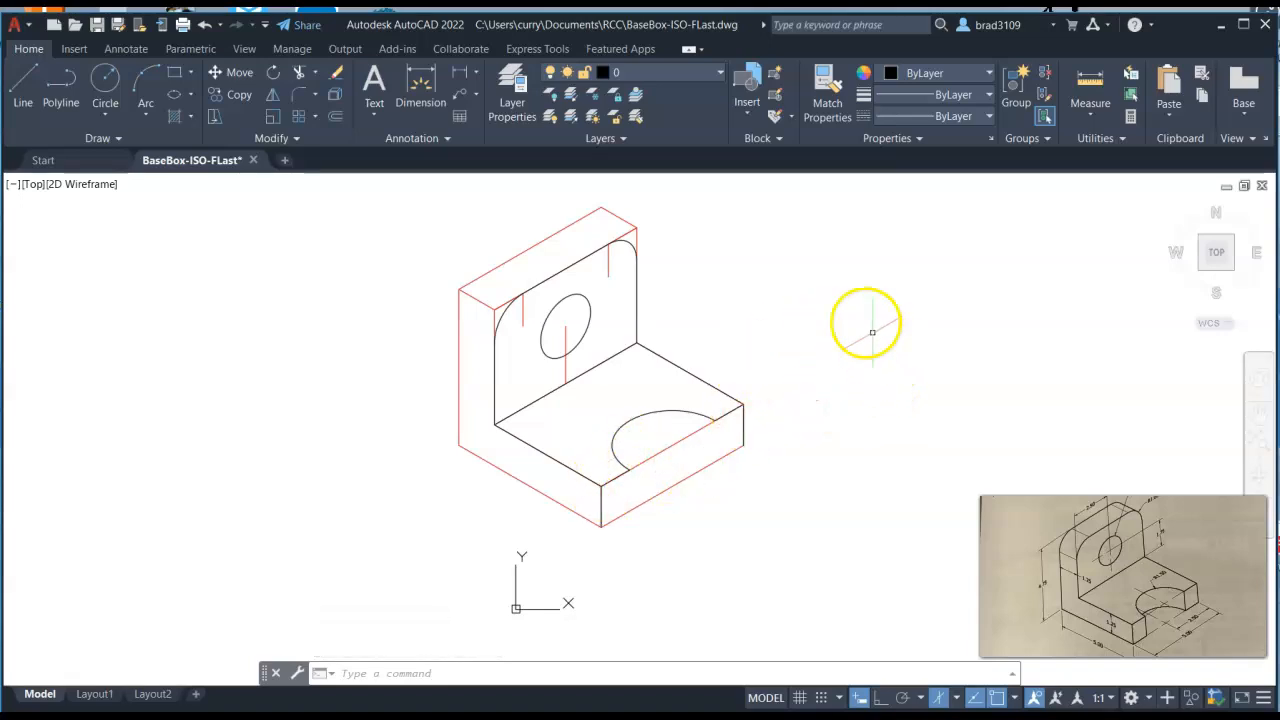
# Copy the cutout arc and the two short front edge segments from the base's top front corner to the bottom corner below it
pyautogui.click(245, 94)
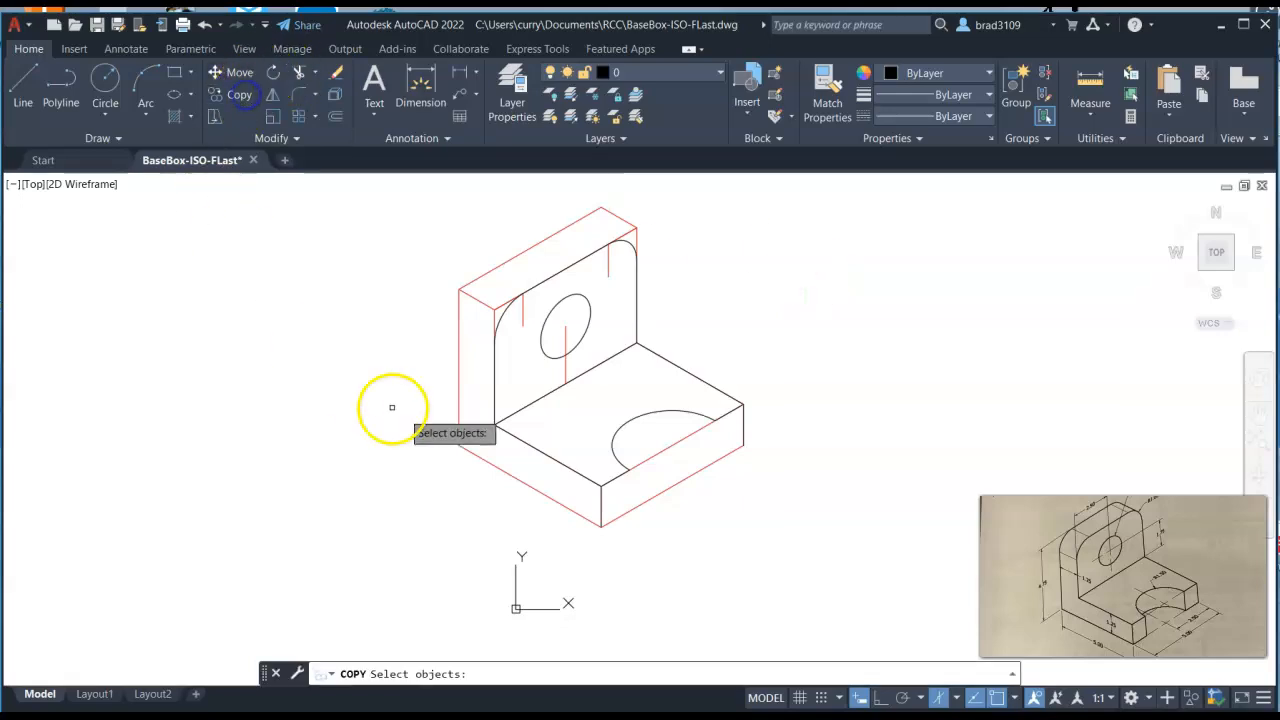
pyautogui.click(614, 478)
pyautogui.click(618, 466)
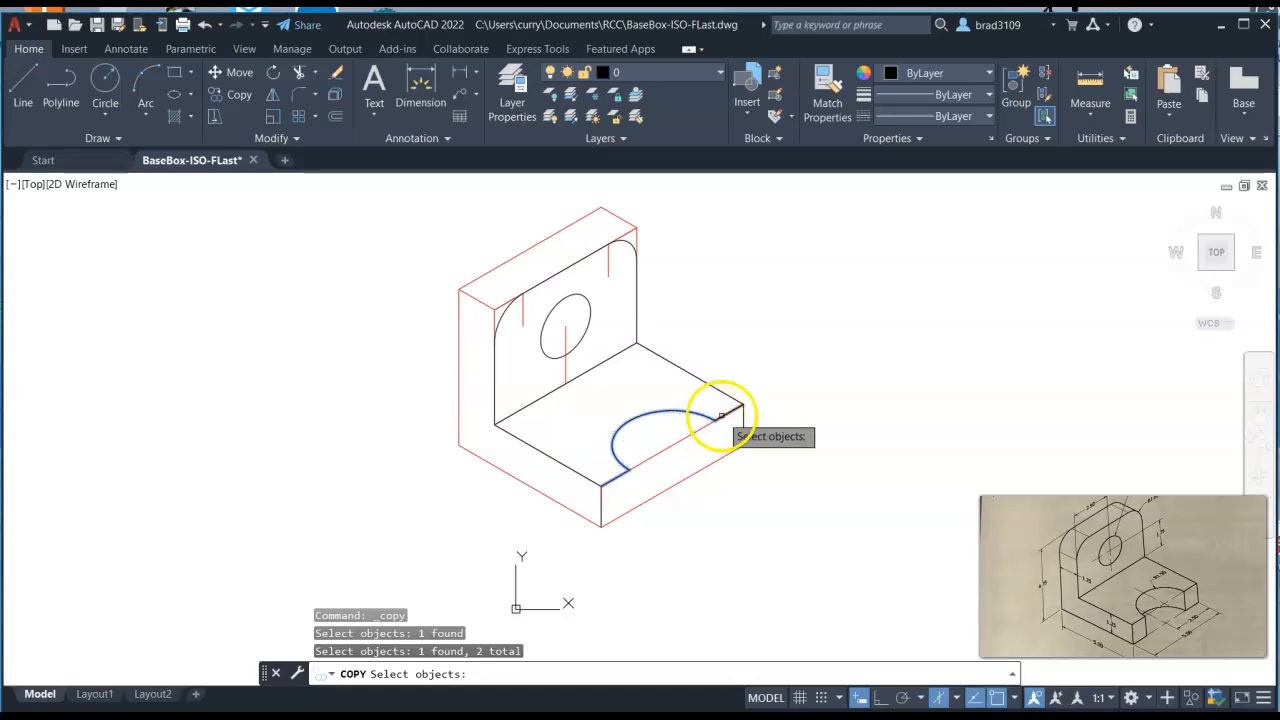
pyautogui.click(721, 416)
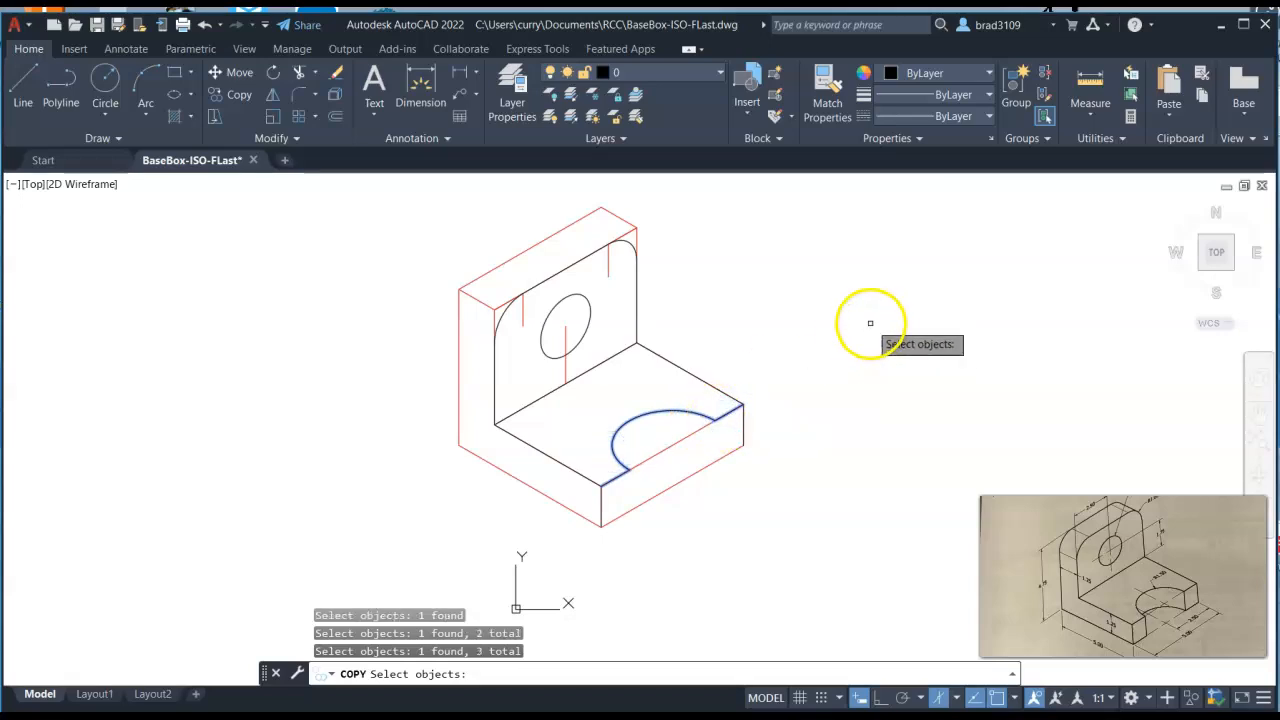
pyautogui.press('Return')
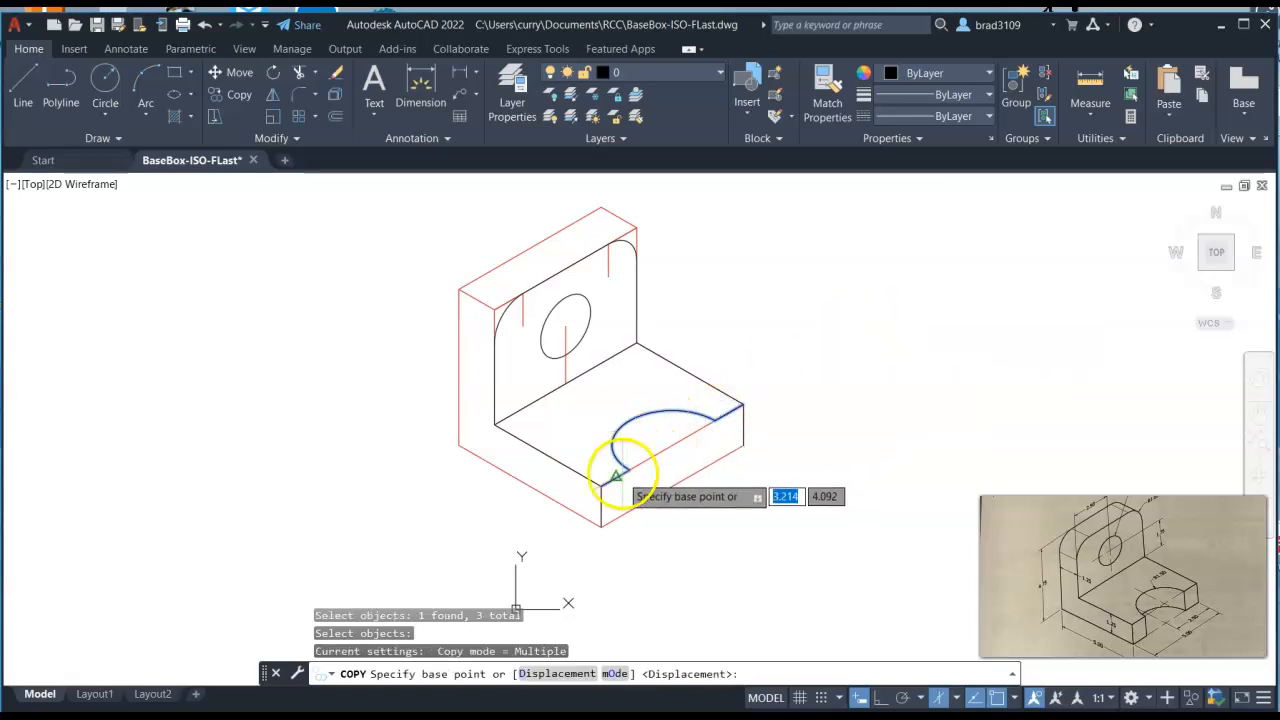
pyautogui.click(606, 481)
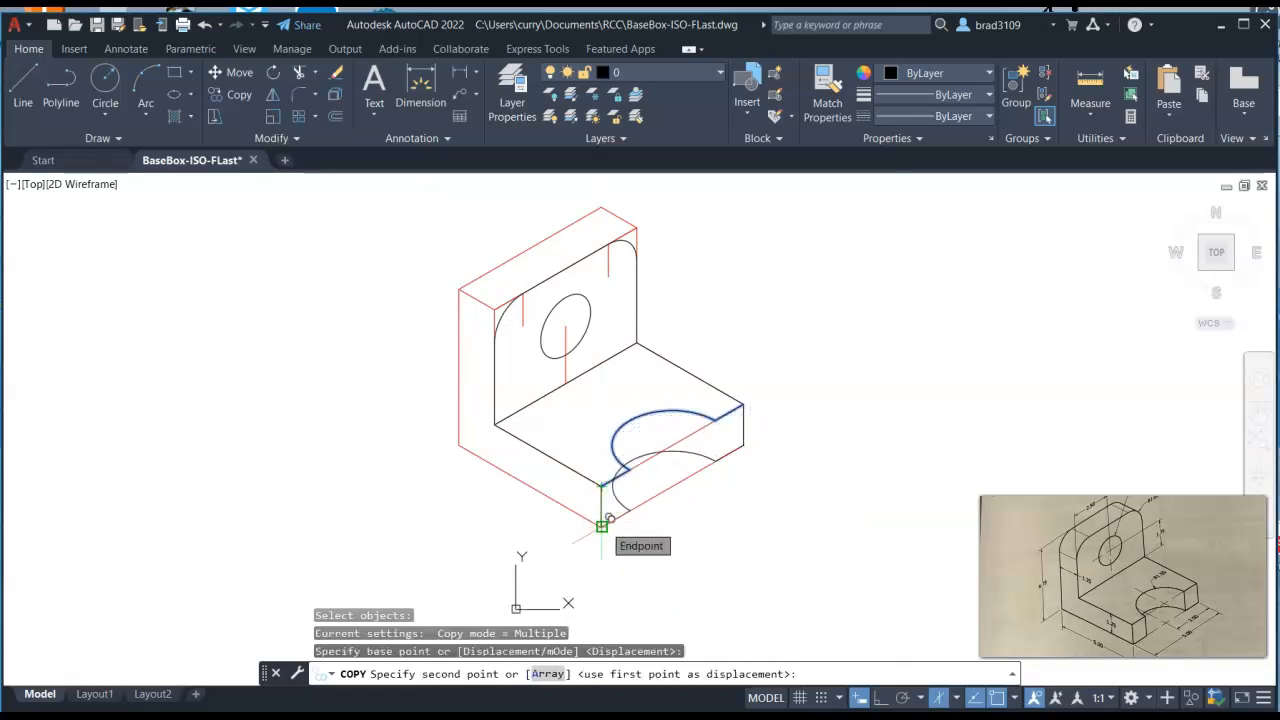
pyautogui.click(601, 525)
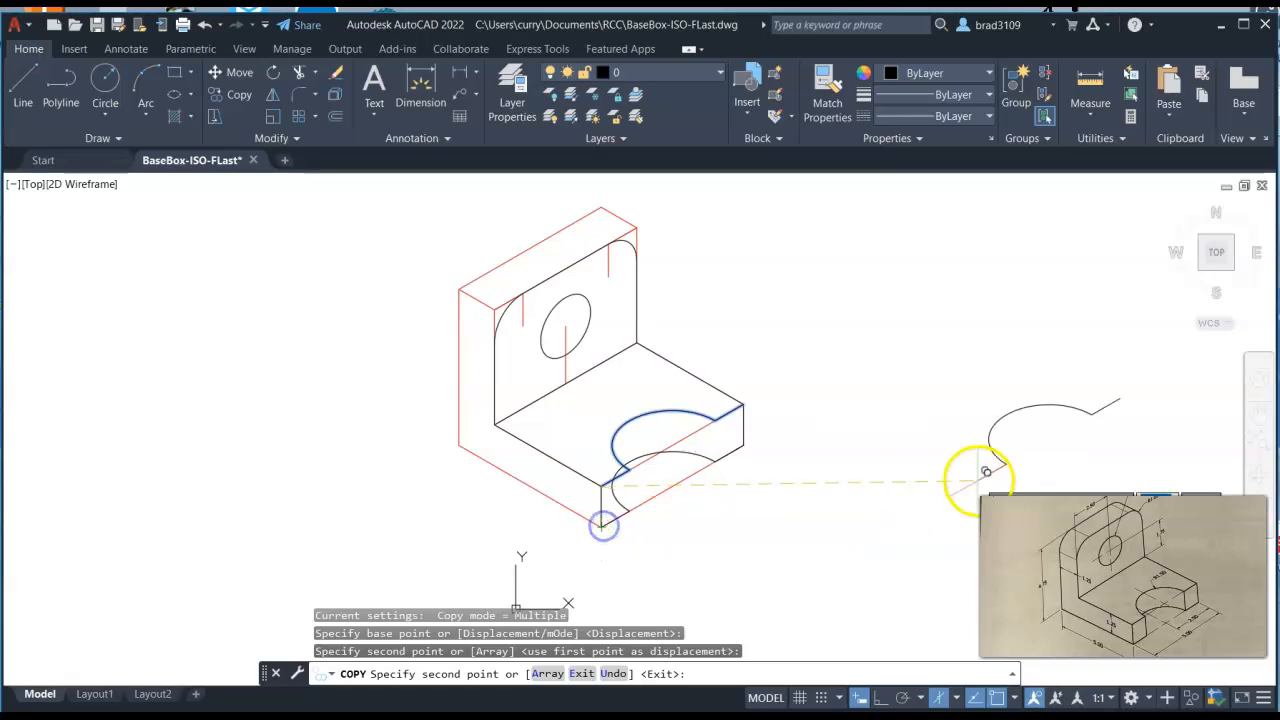
pyautogui.rightClick(905, 438)
pyautogui.click(928, 451)
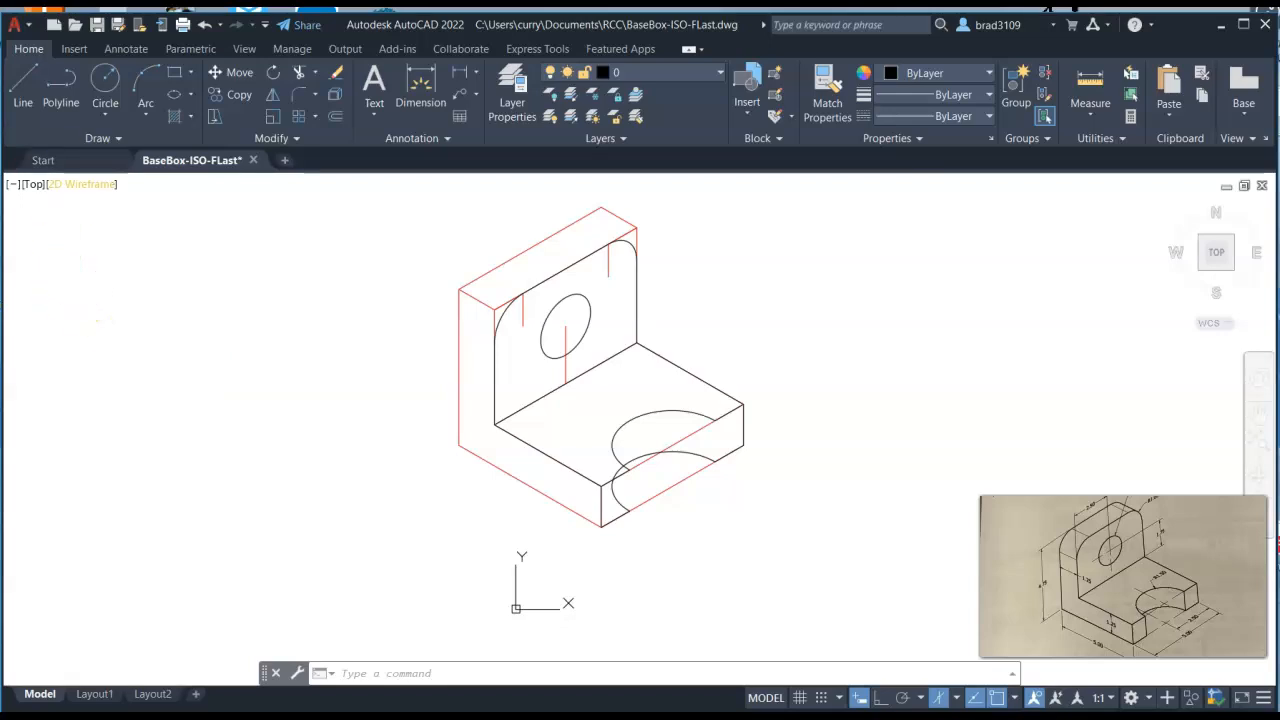
# Draw a vertical line joining the right ends of the upper and lower cutout arcs
pyautogui.click(27, 105)
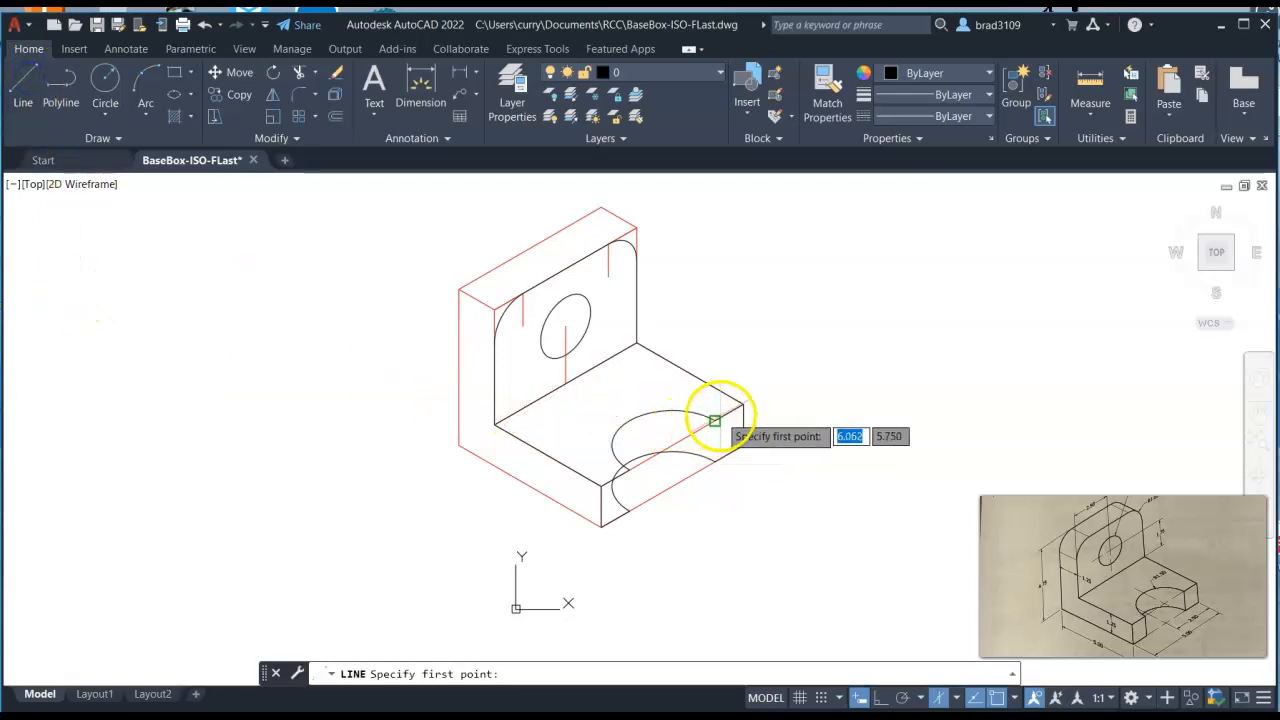
pyautogui.click(715, 421)
pyautogui.click(715, 460)
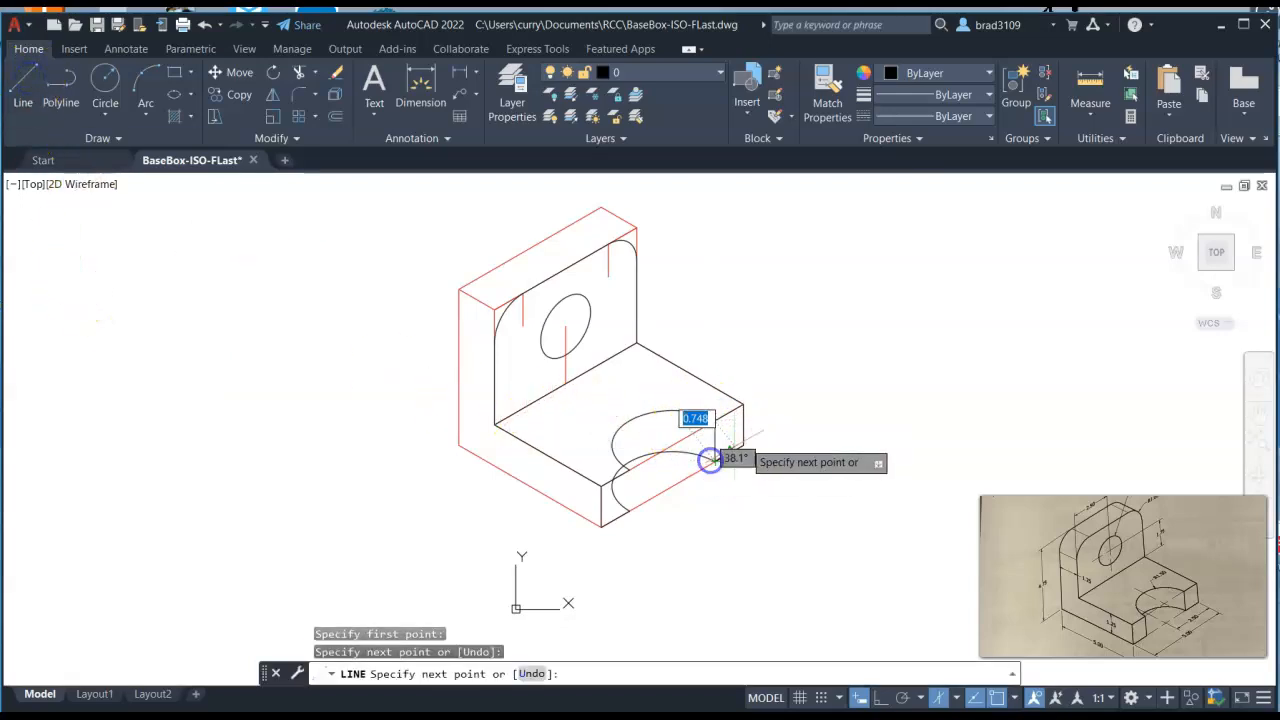
pyautogui.rightClick(885, 373)
pyautogui.click(886, 373)
# Draw a vertical line joining the left ends of the upper and lower cutout arcs
pyautogui.rightClick(881, 364)
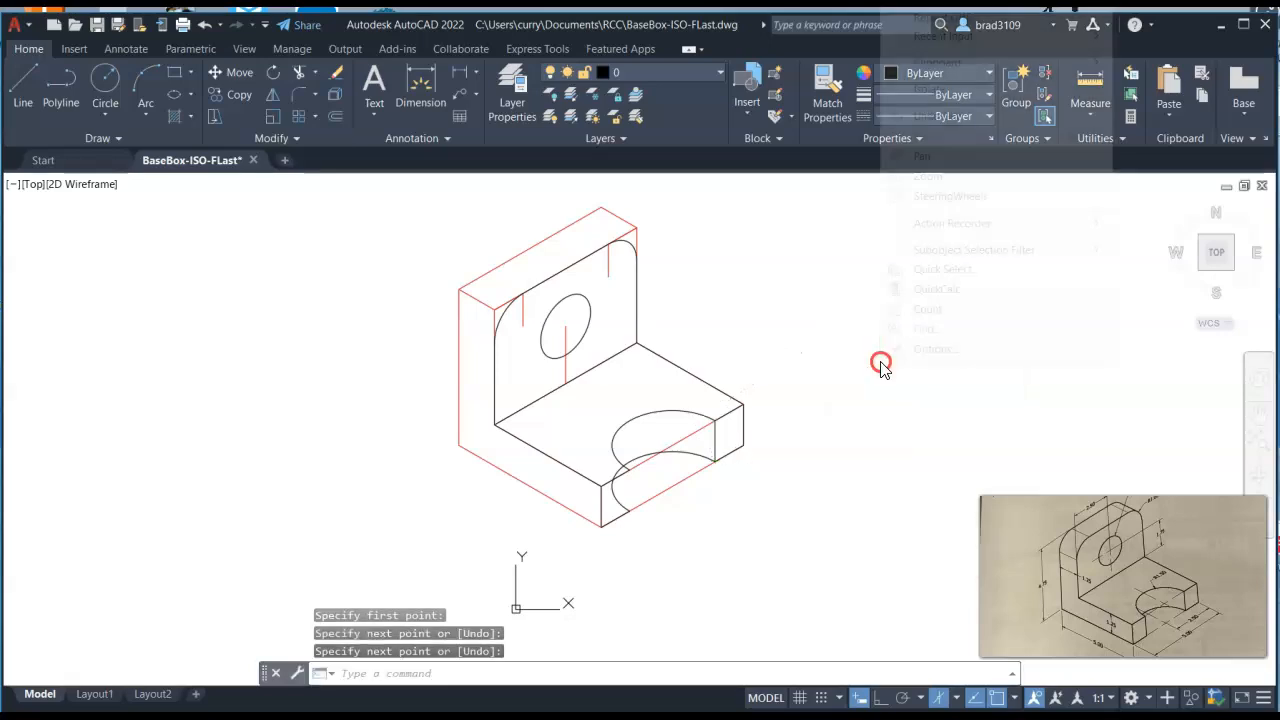
pyautogui.click(910, 18)
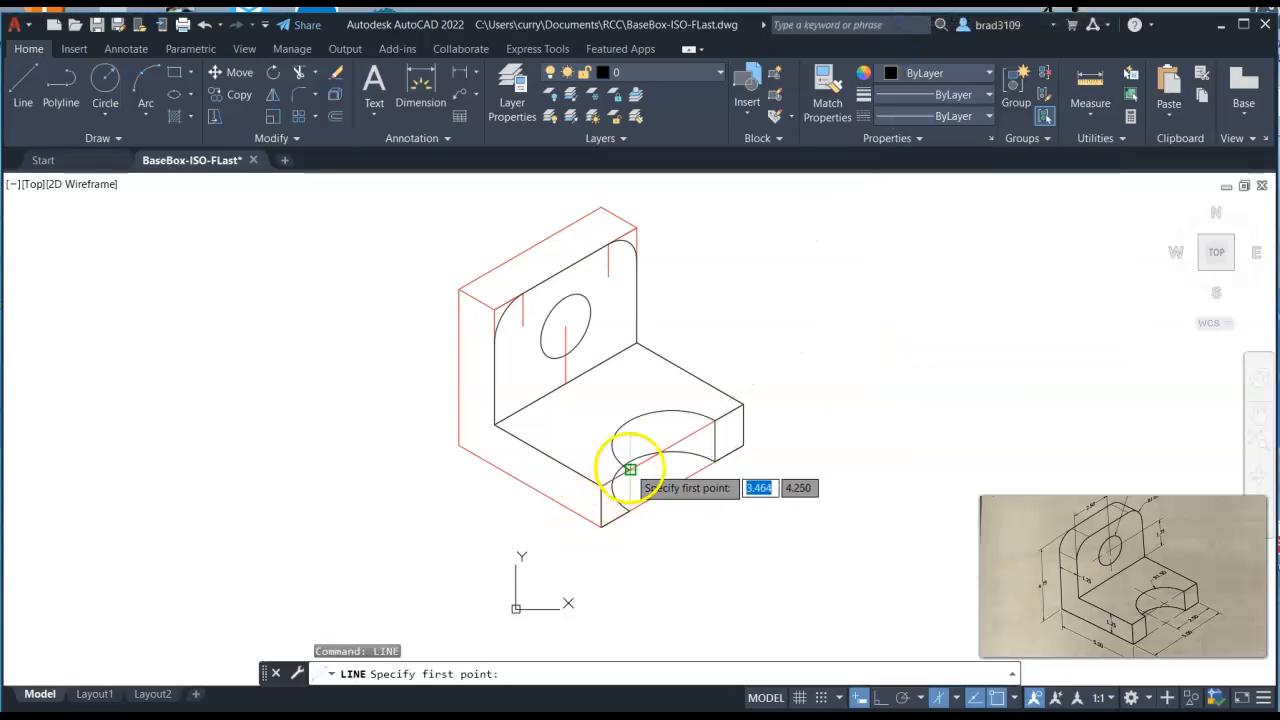
pyautogui.click(630, 469)
pyautogui.click(630, 510)
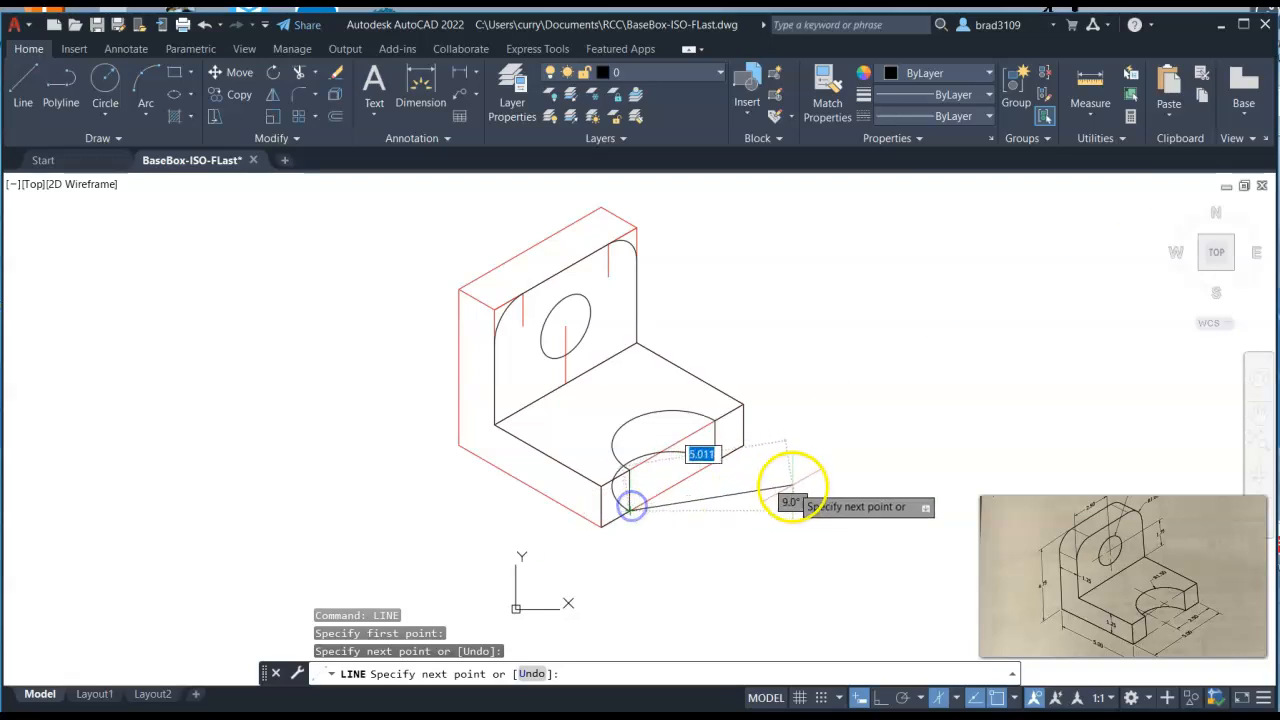
pyautogui.rightClick(792, 489)
pyautogui.click(836, 501)
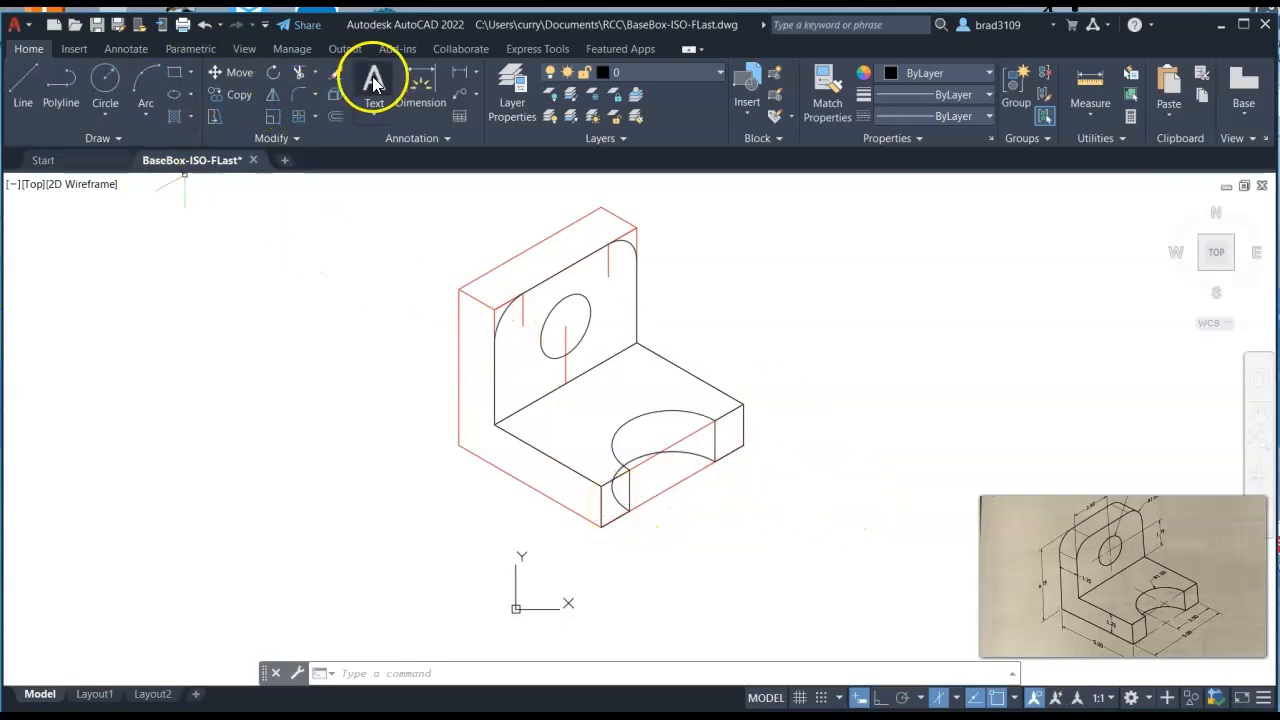
# Trim away the hidden part of the lower cutout arc behind the base's front face
pyautogui.click(309, 76)
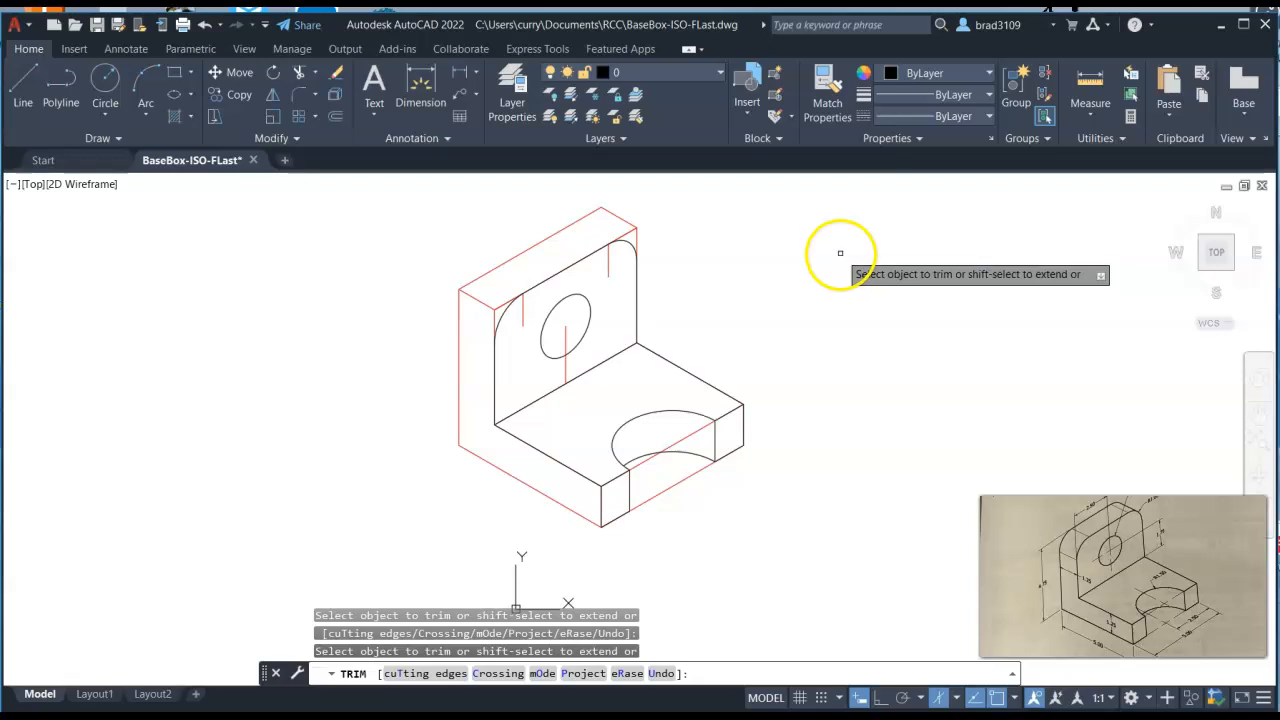
pyautogui.press('Escape')
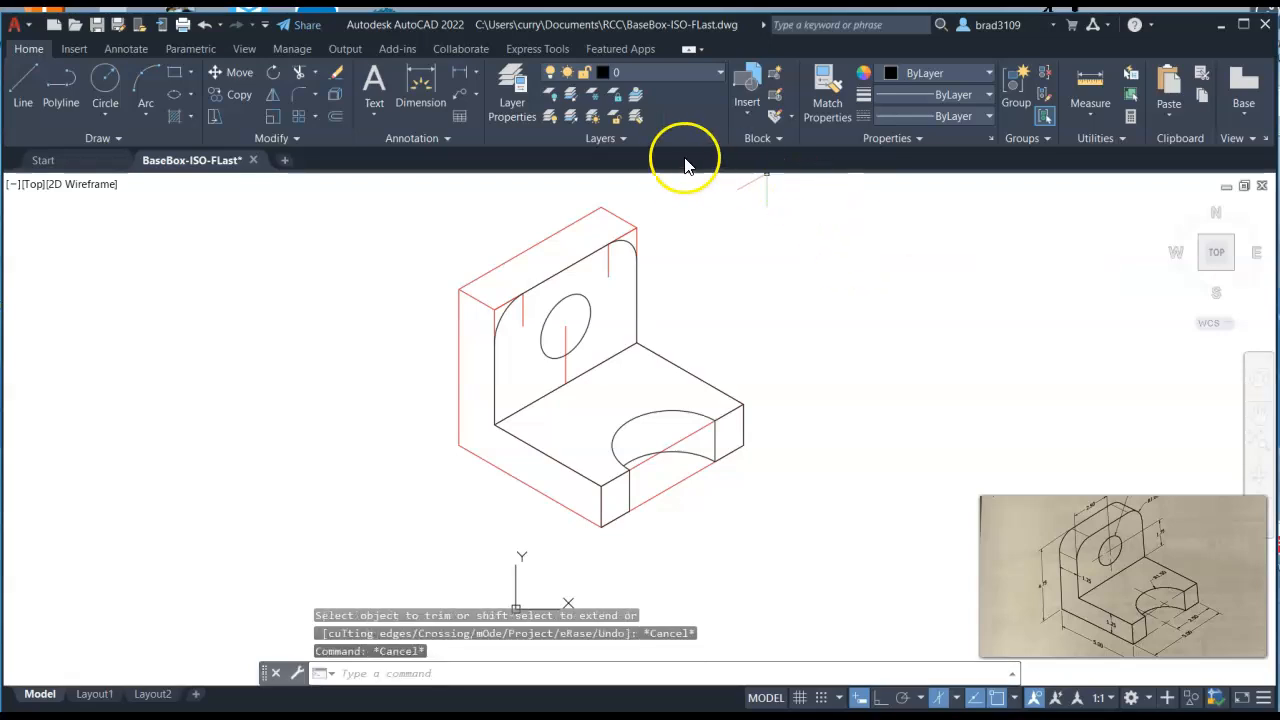
# Turn off the Construction Line layer to check the traced outline, and turn the layer back on
pyautogui.click(707, 74)
pyautogui.click(552, 136)
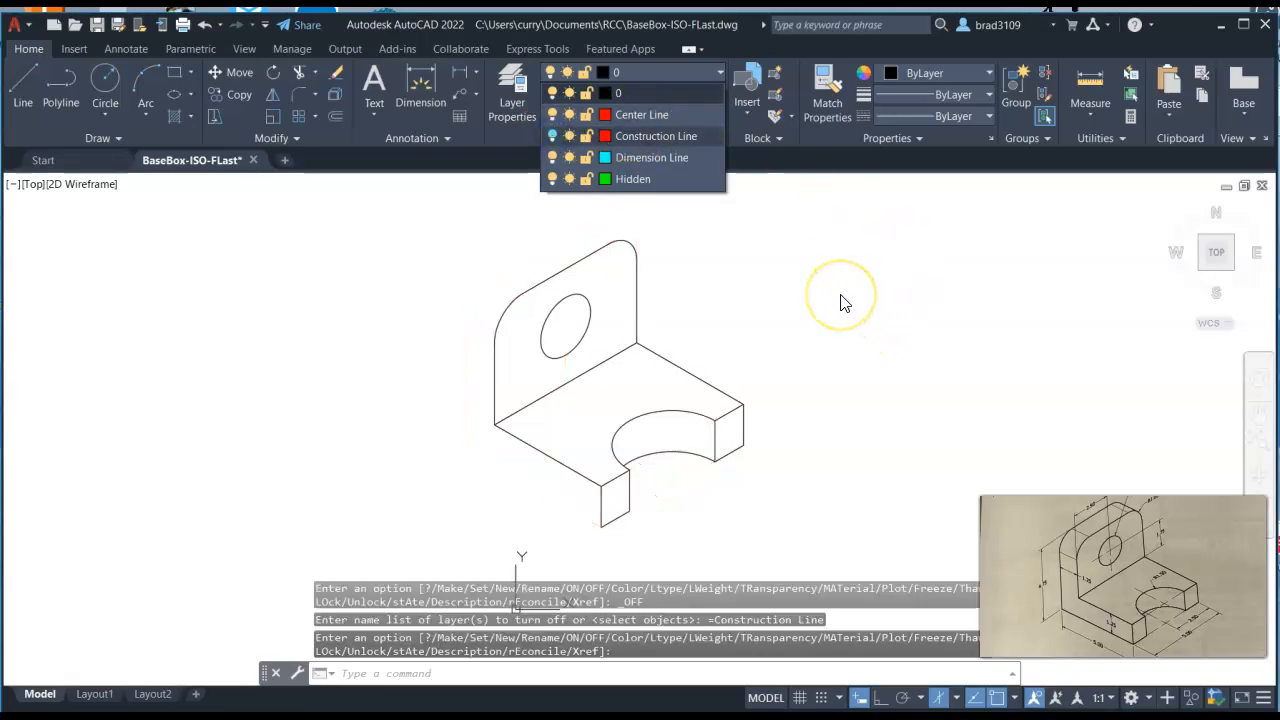
pyautogui.click(857, 271)
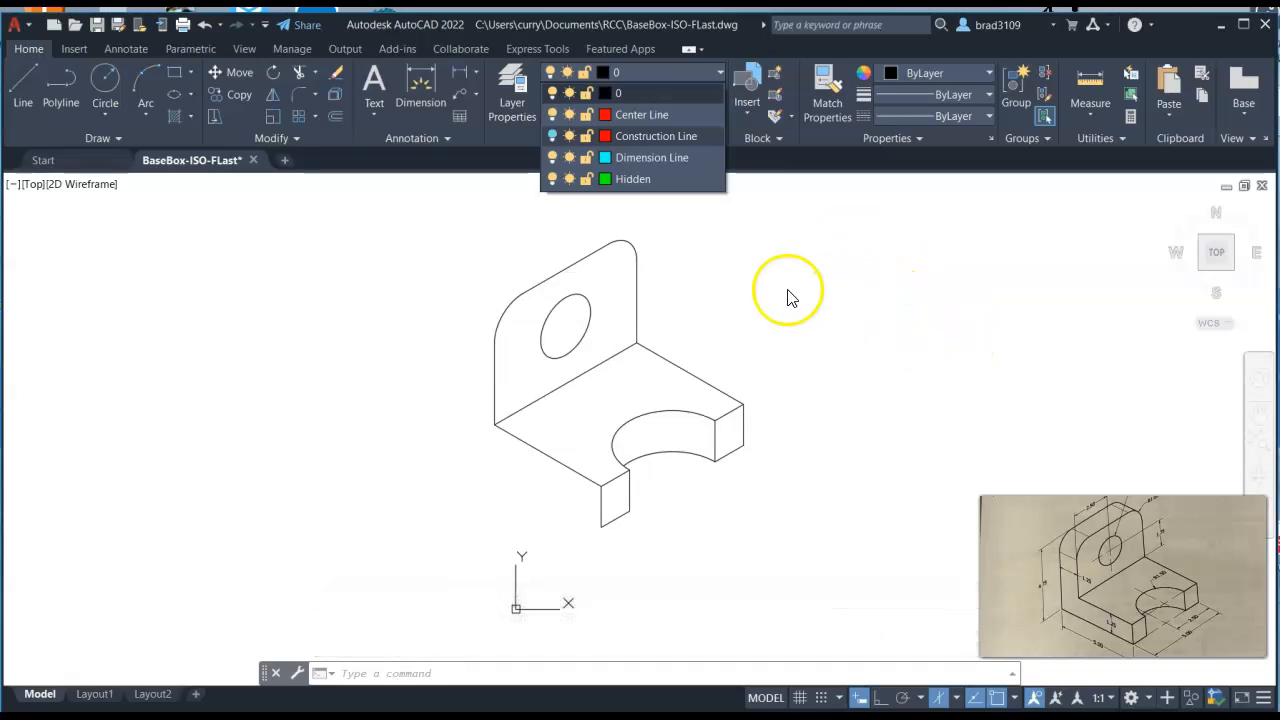
pyautogui.click(552, 136)
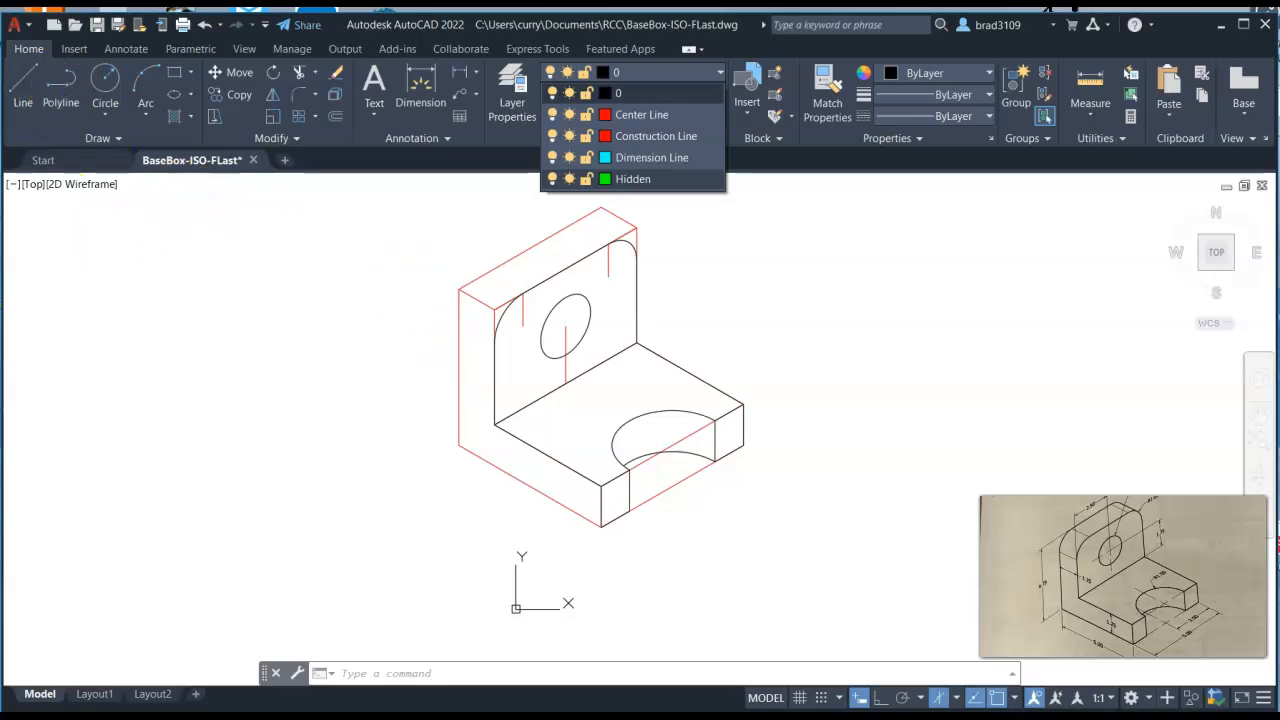
# Trace connected lines from the base's nearest bottom corner to its rear-left corner, up the upright, along its back top edge and to its front right corner
pyautogui.click(30, 89)
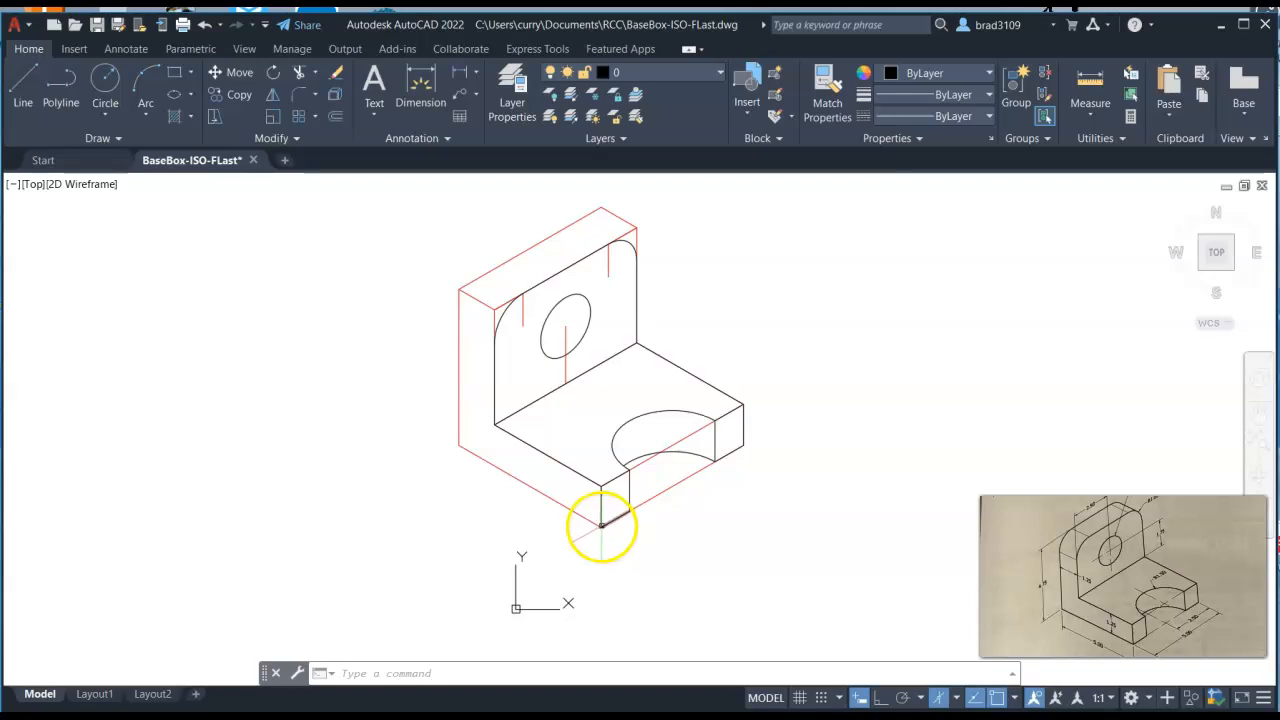
pyautogui.click(14, 90)
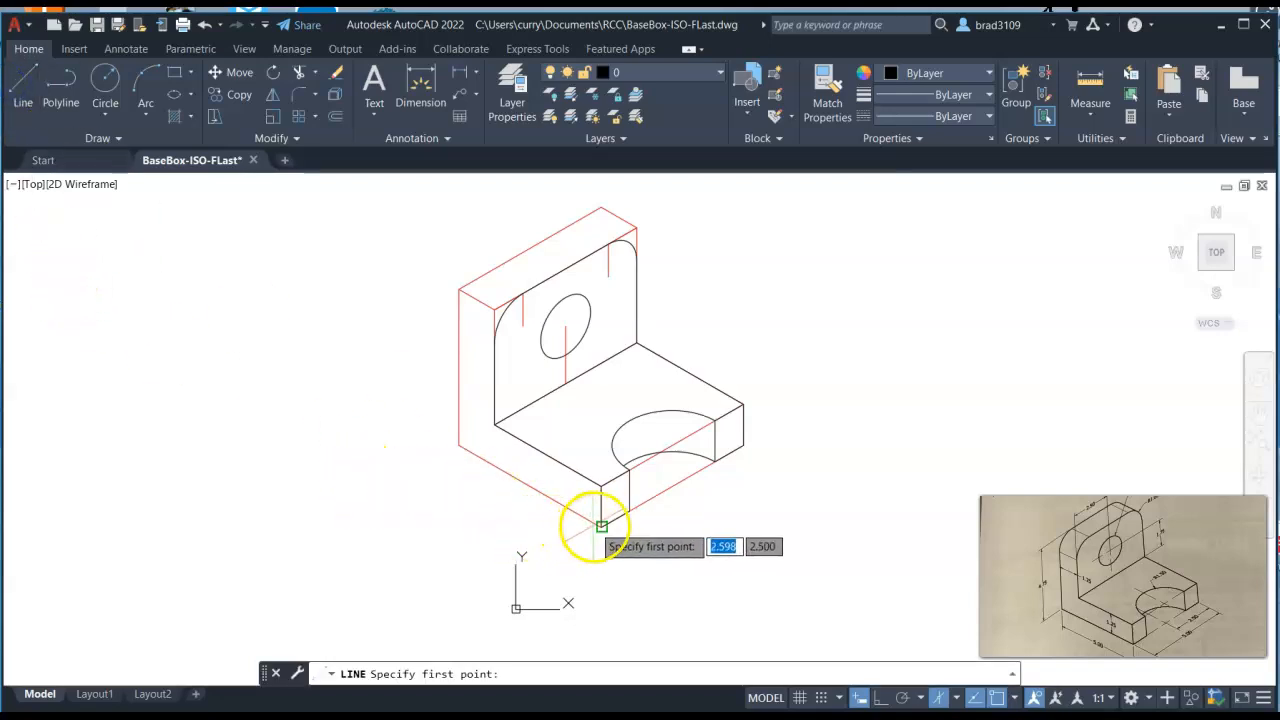
pyautogui.click(600, 524)
pyautogui.click(457, 445)
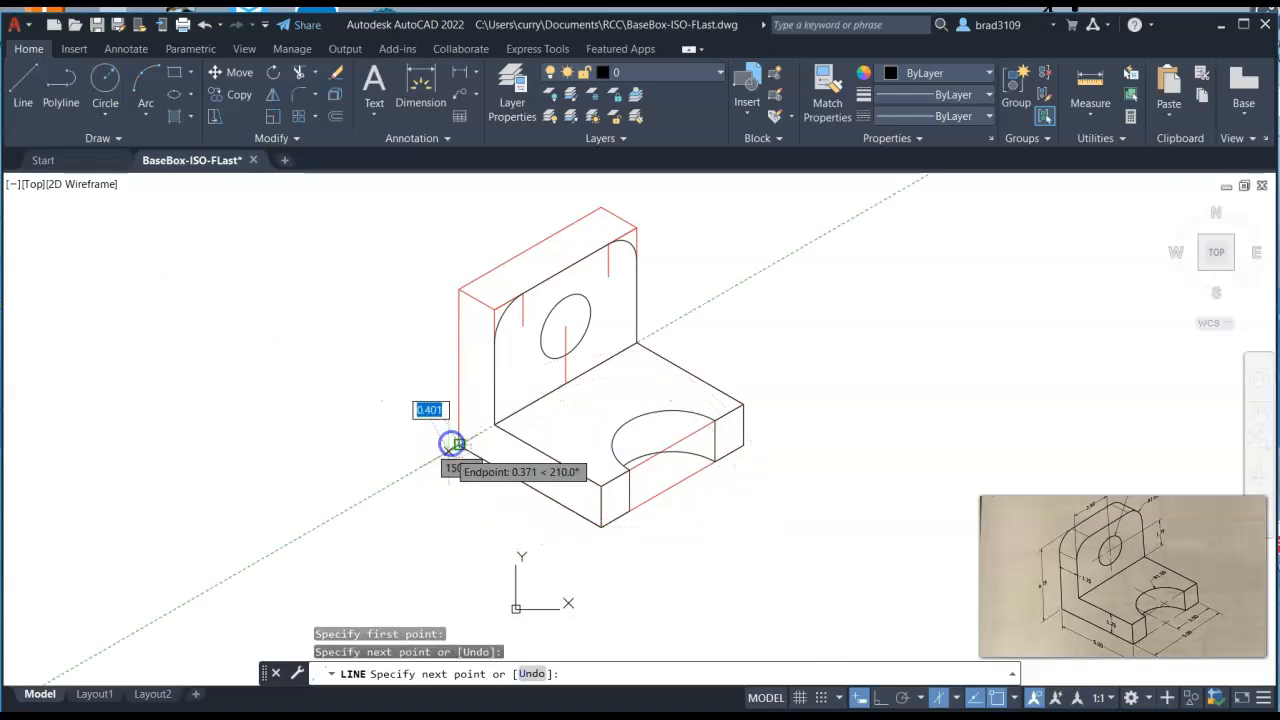
pyautogui.click(452, 305)
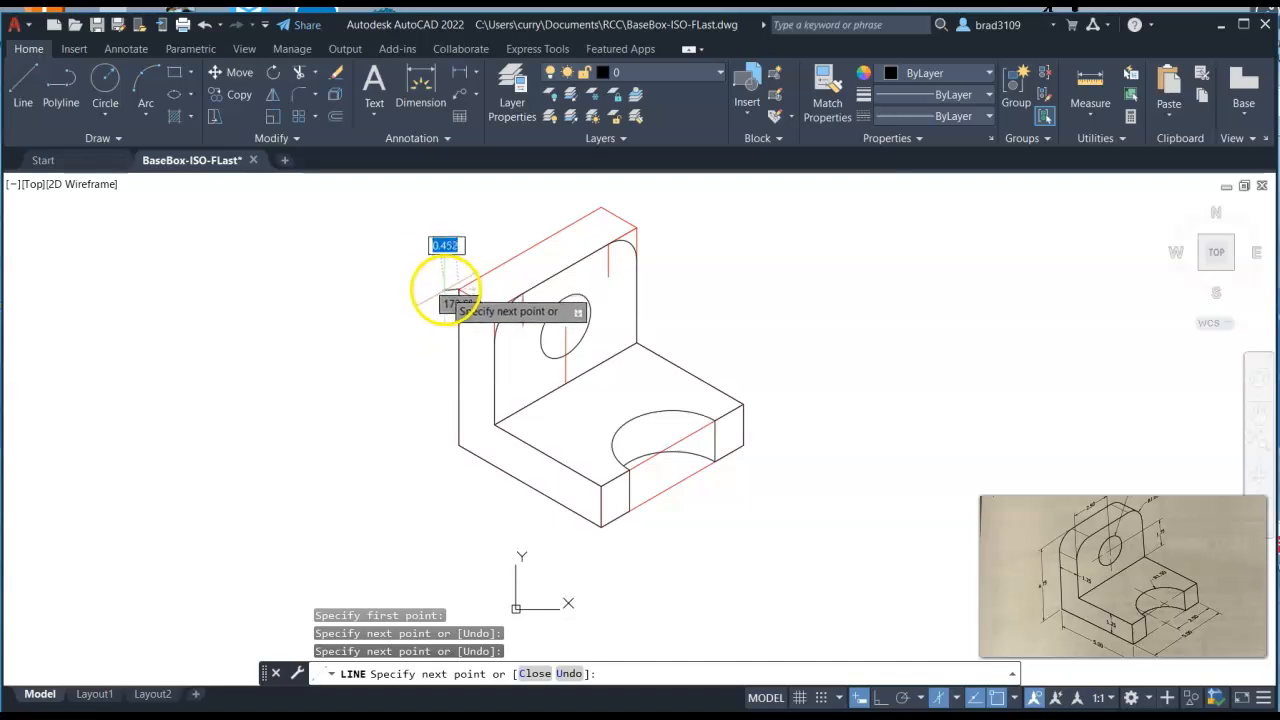
pyautogui.click(601, 208)
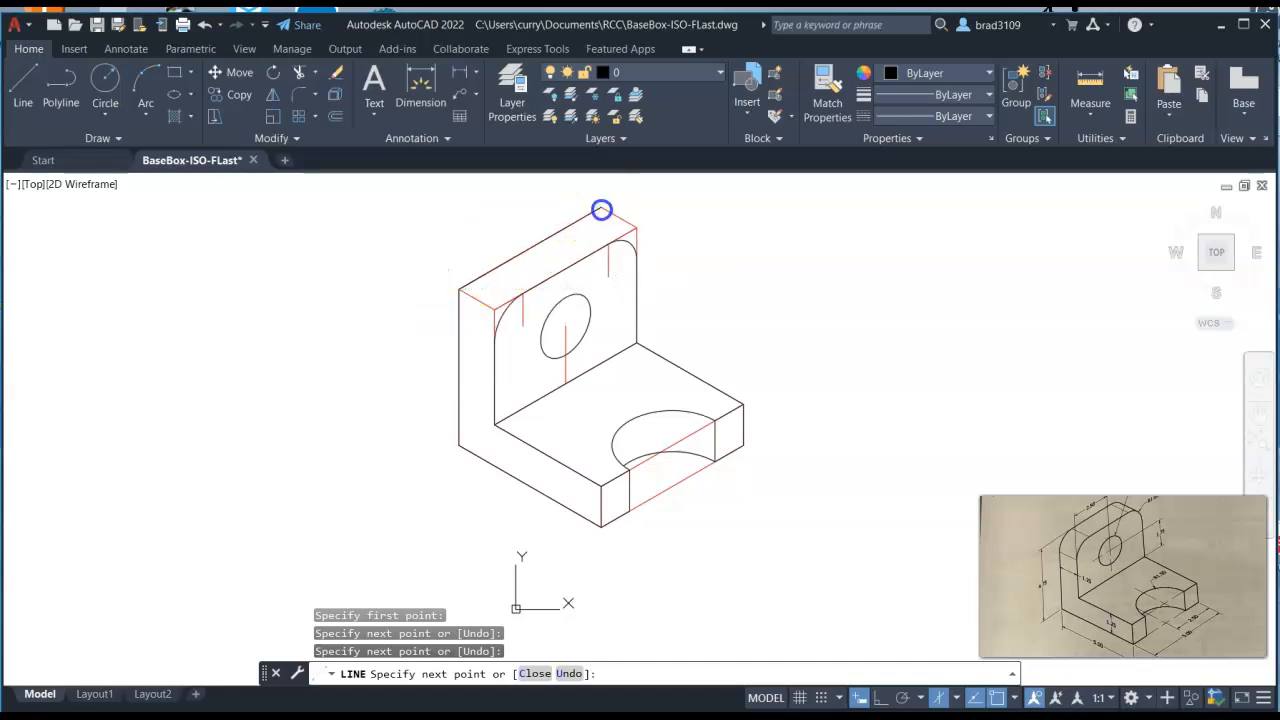
pyautogui.click(636, 228)
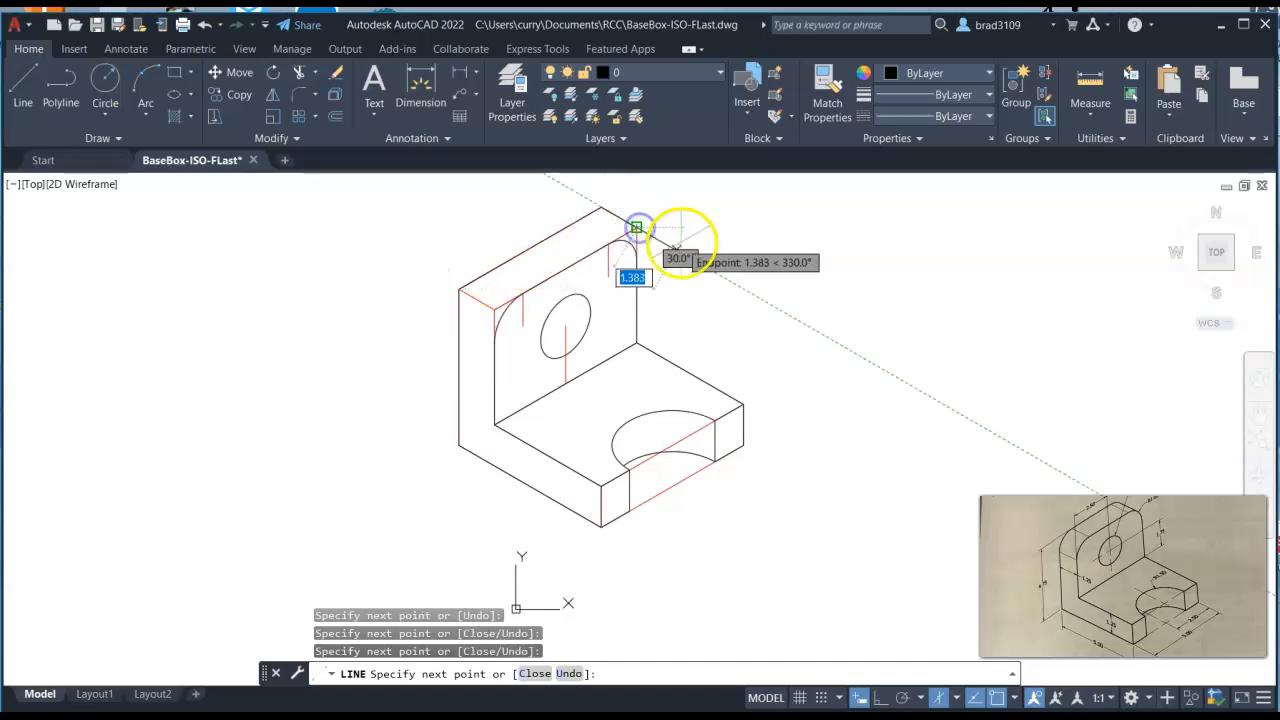
pyautogui.rightClick(754, 256)
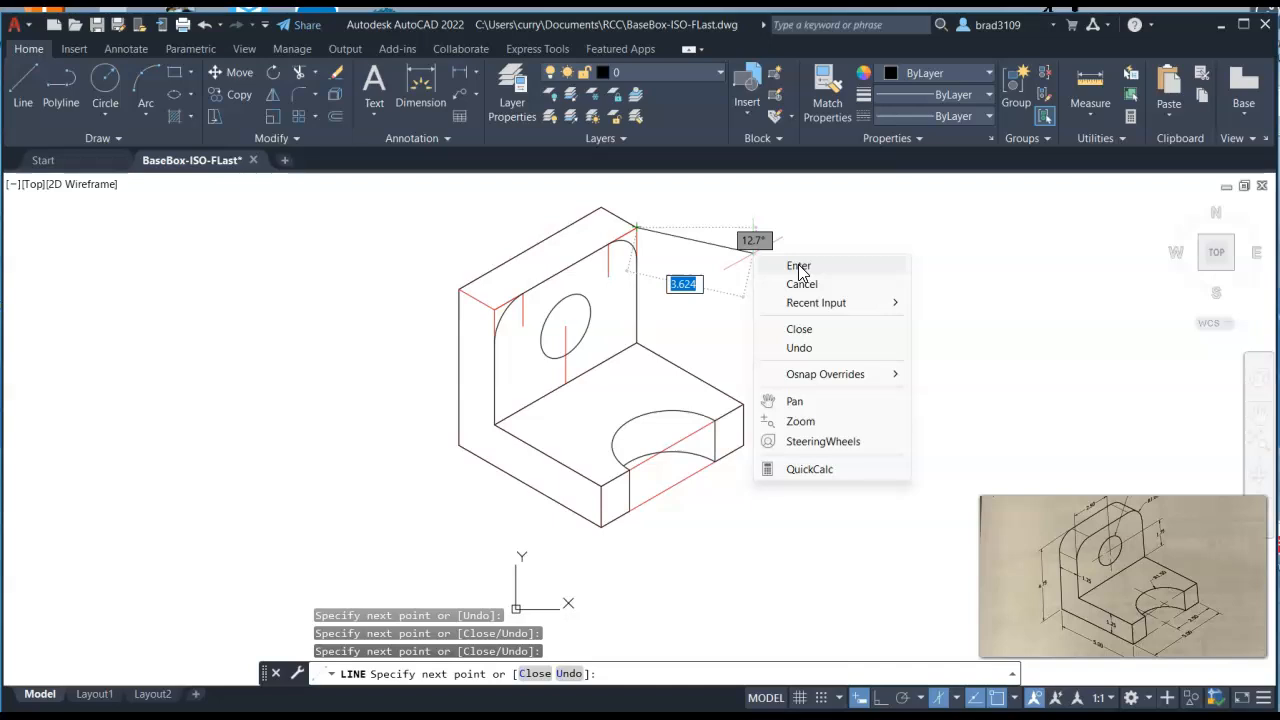
pyautogui.click(799, 266)
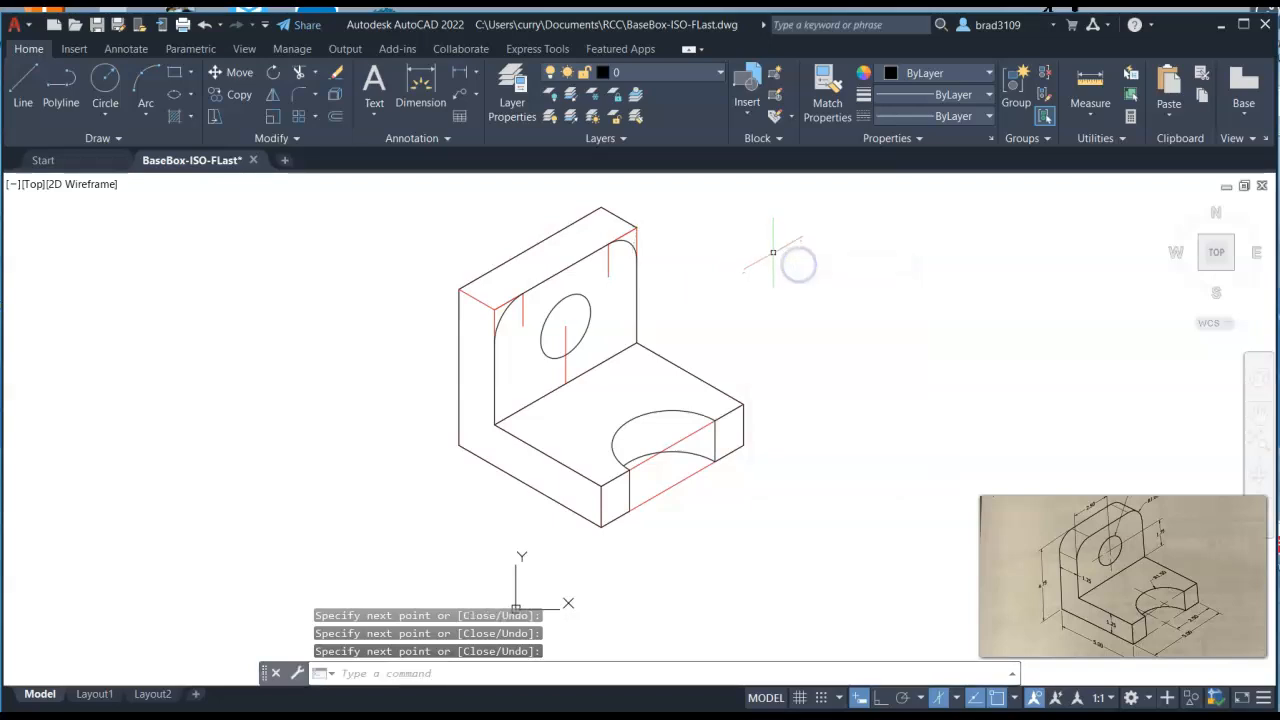
pyautogui.rightClick(775, 254)
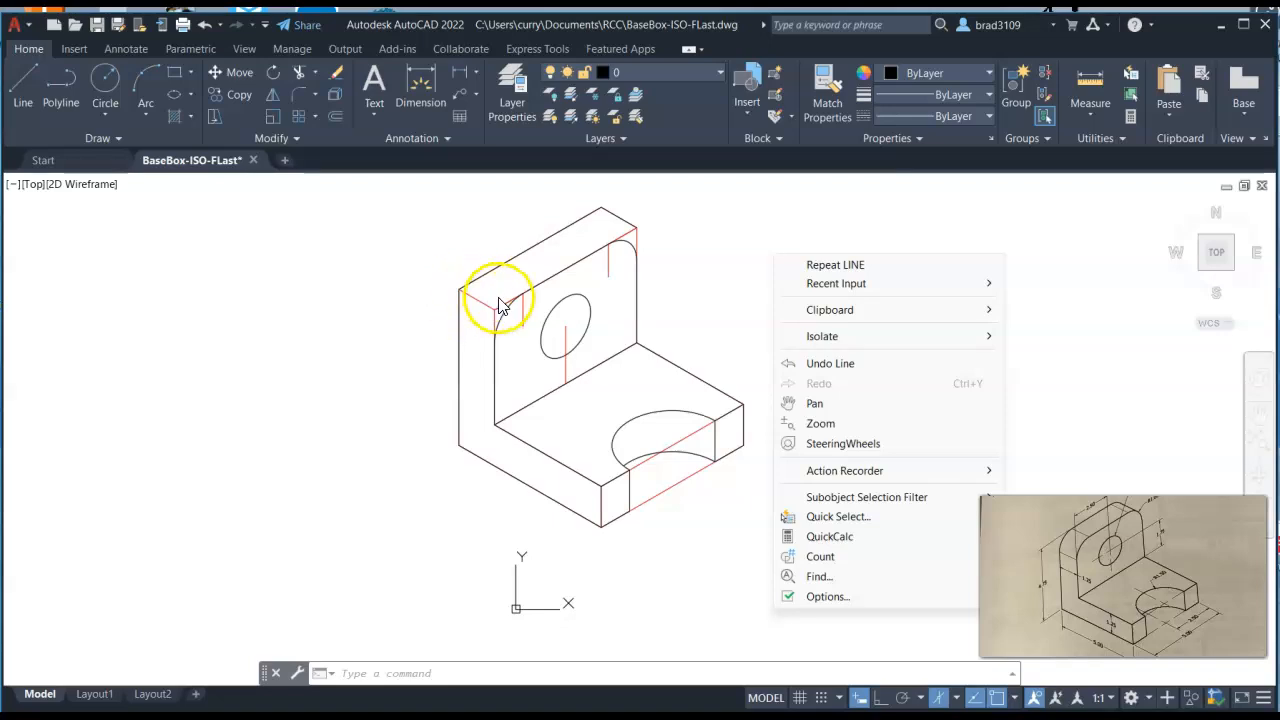
pyautogui.click(771, 240)
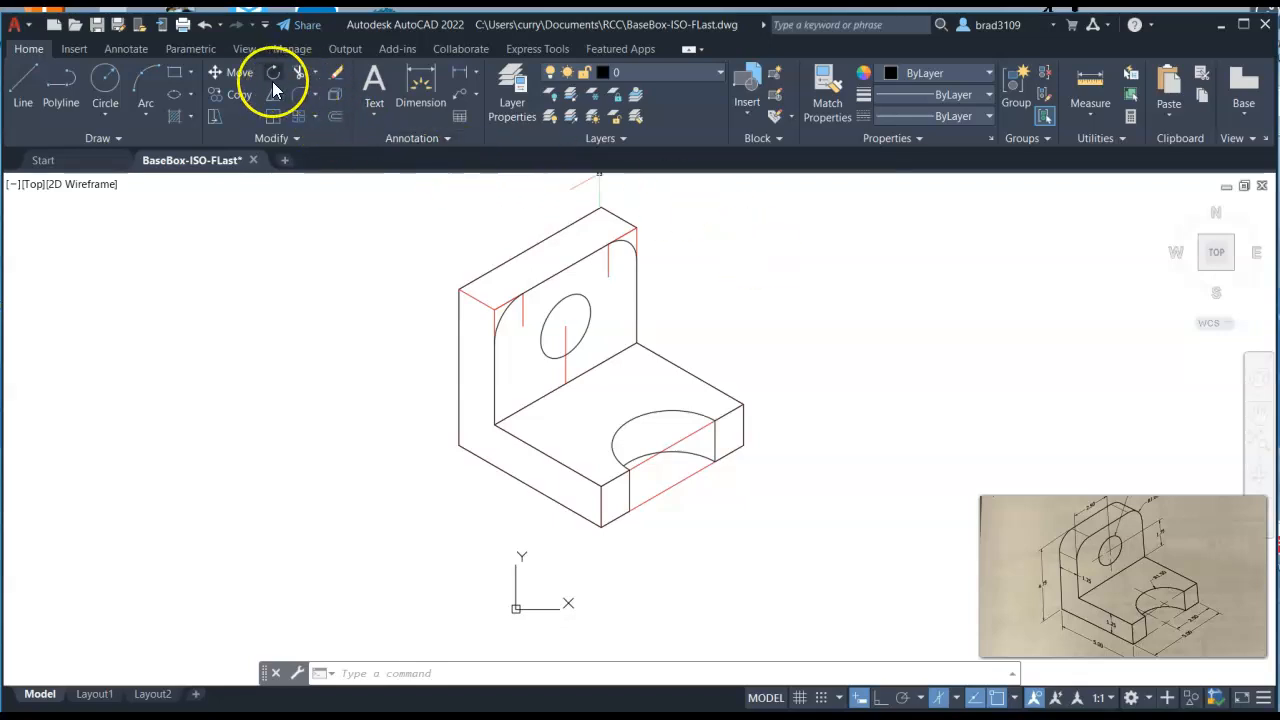
# Try to copy the upright's left corner arc 1.75 units along the 150° direction, and undo the copy
pyautogui.click(238, 93)
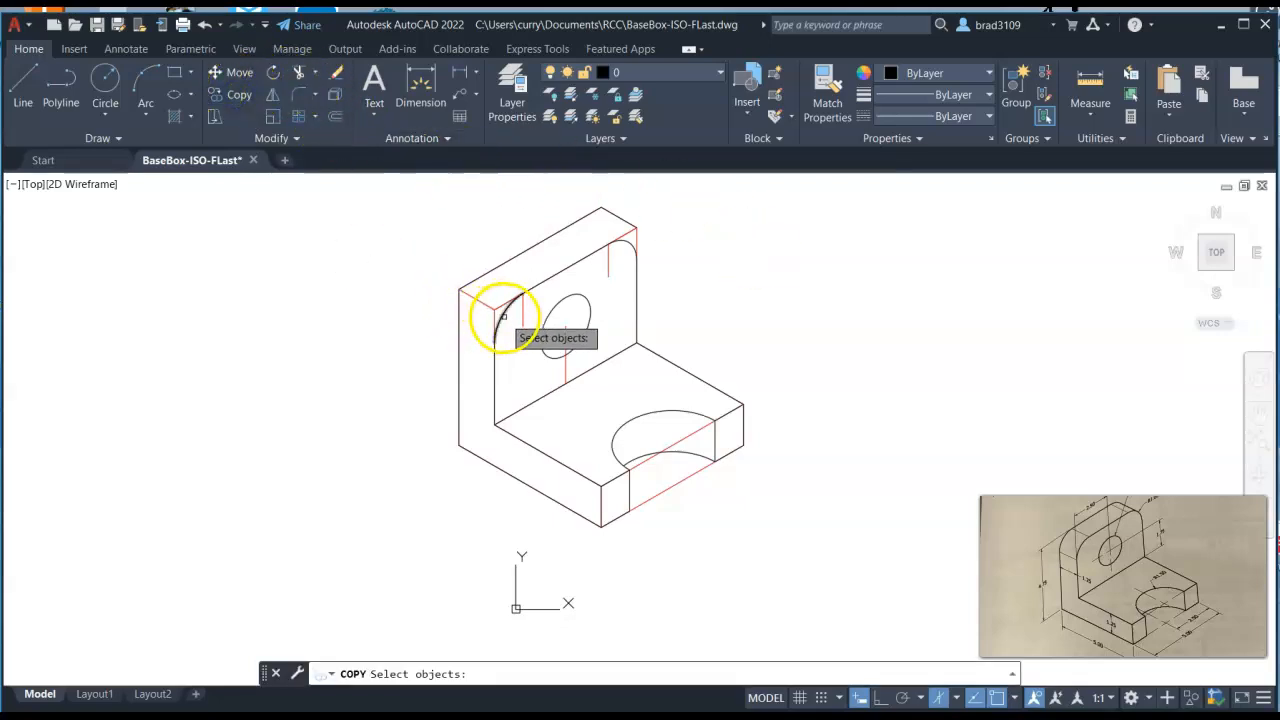
pyautogui.click(504, 317)
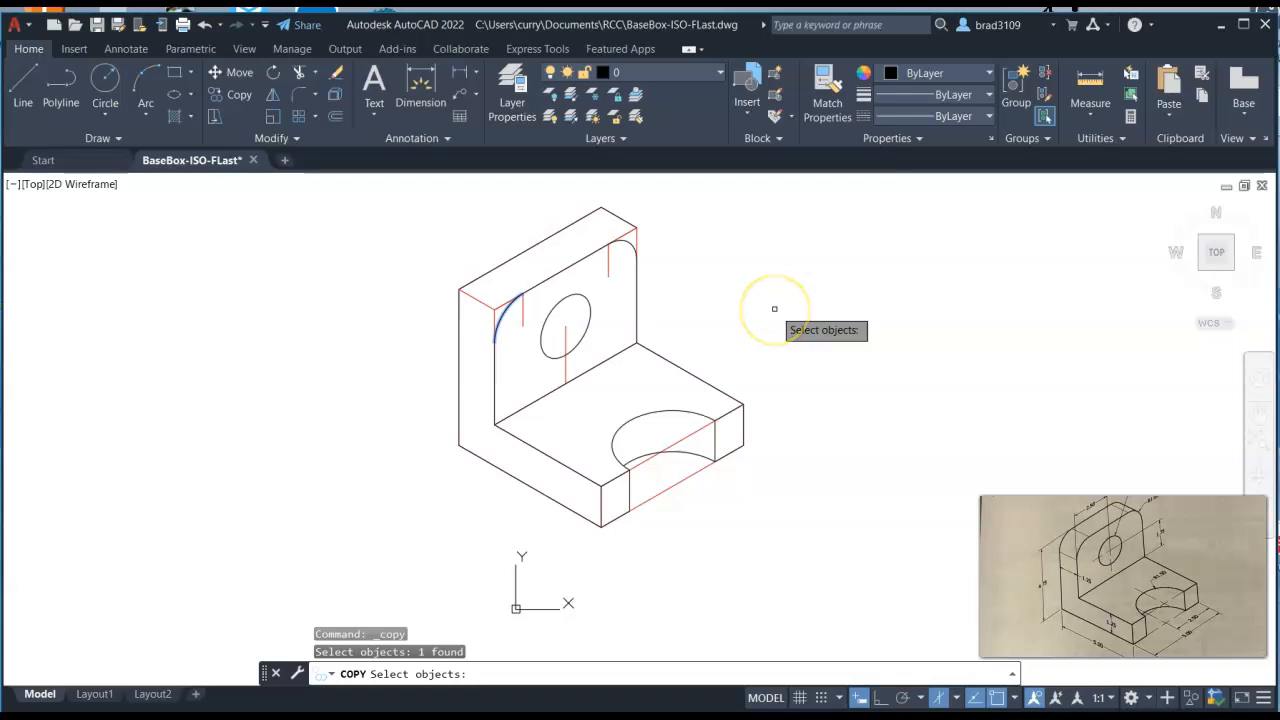
pyautogui.press('Return')
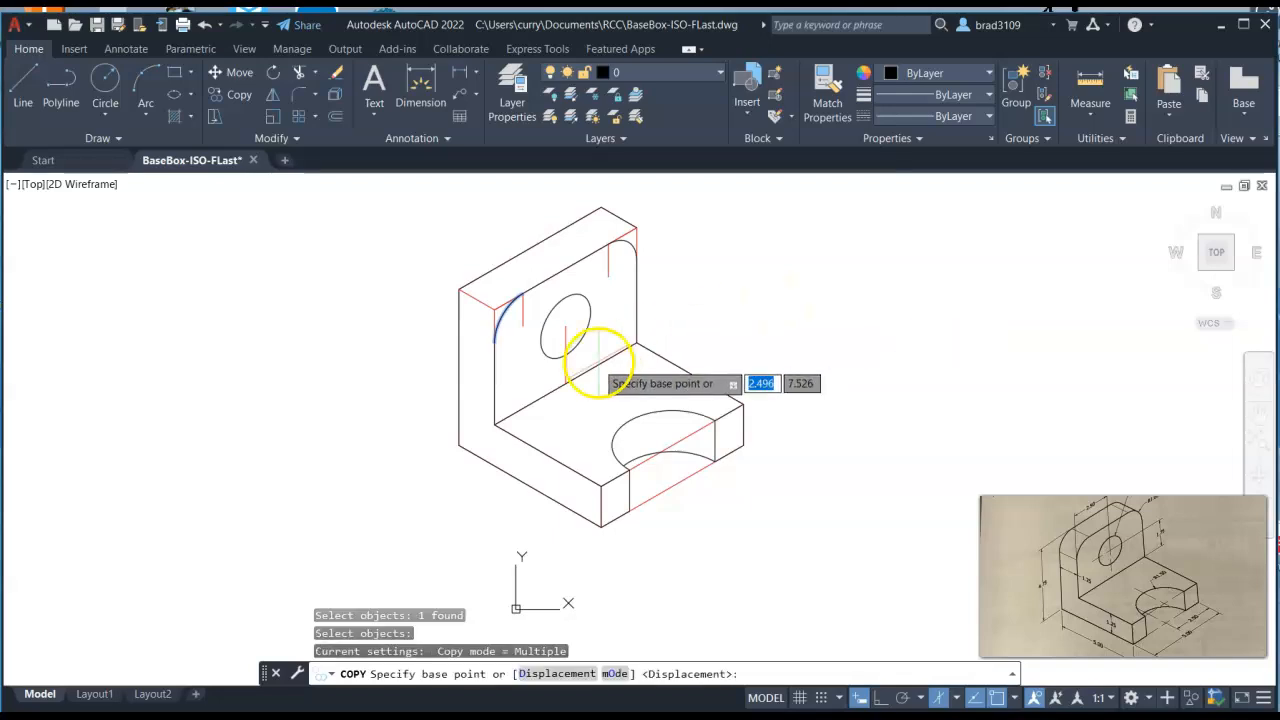
pyautogui.click(494, 342)
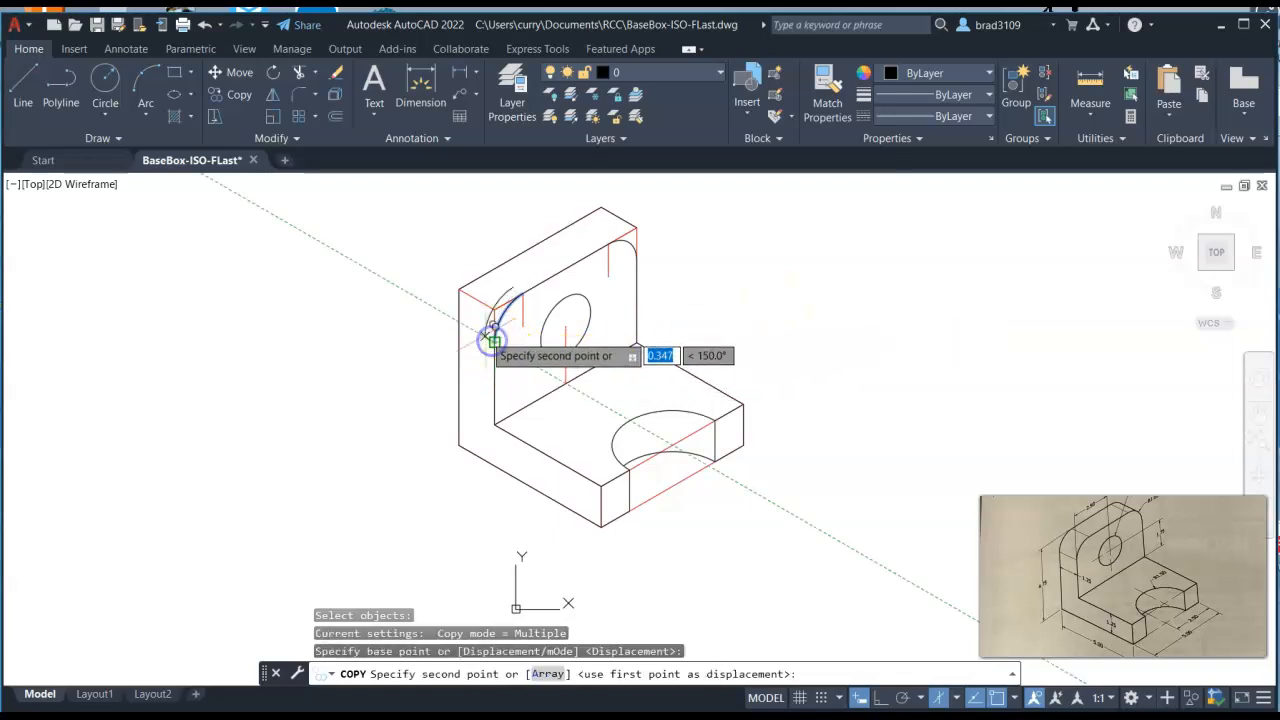
pyautogui.click(440, 310)
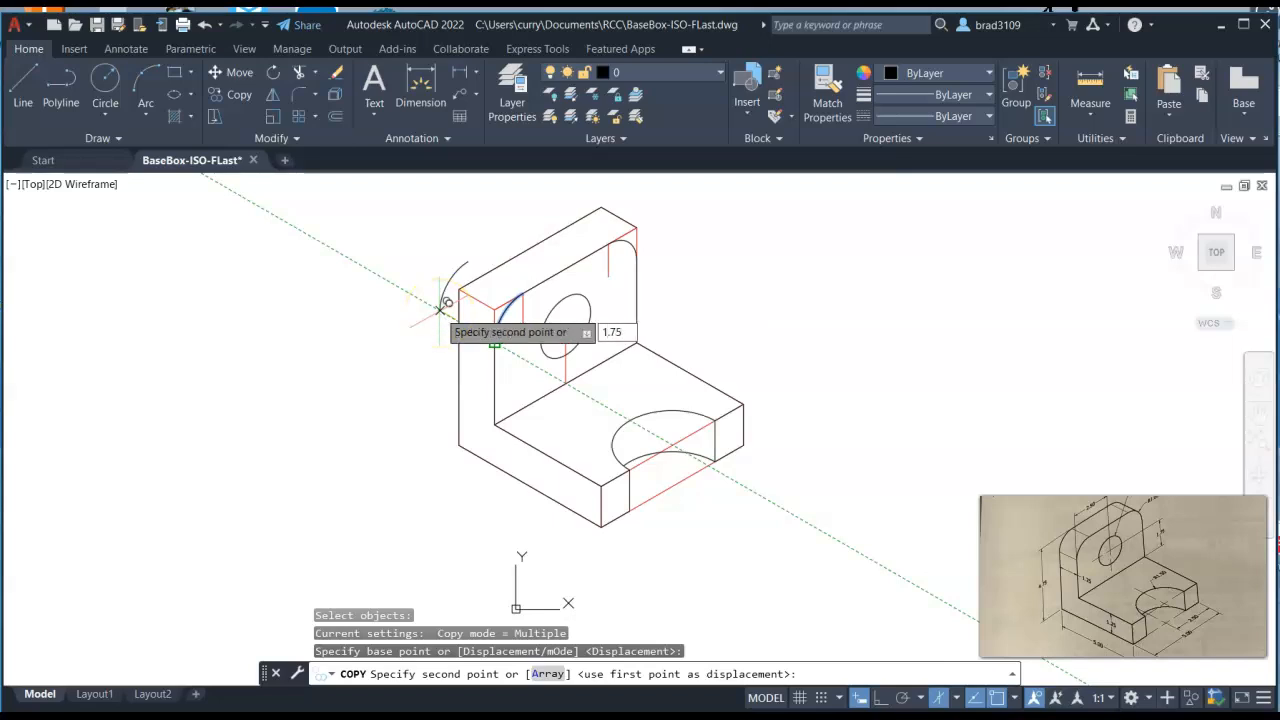
pyautogui.press('Return')
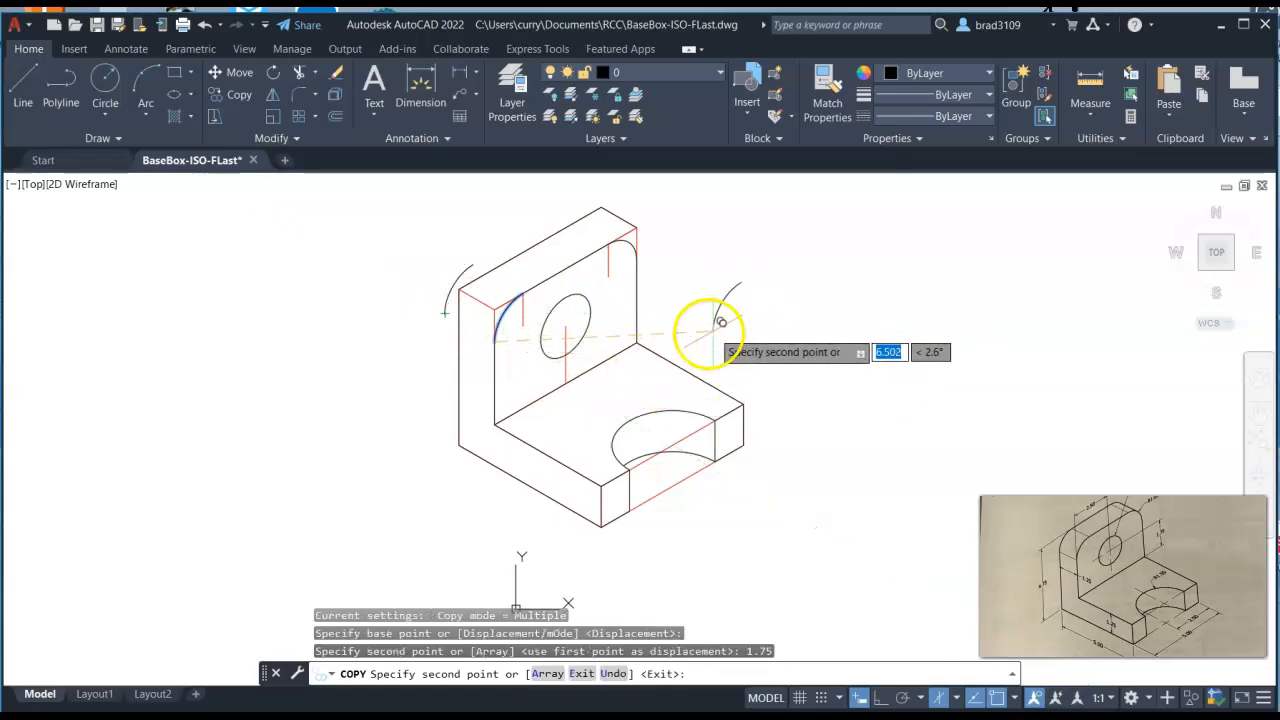
pyautogui.rightClick(771, 331)
pyautogui.click(806, 345)
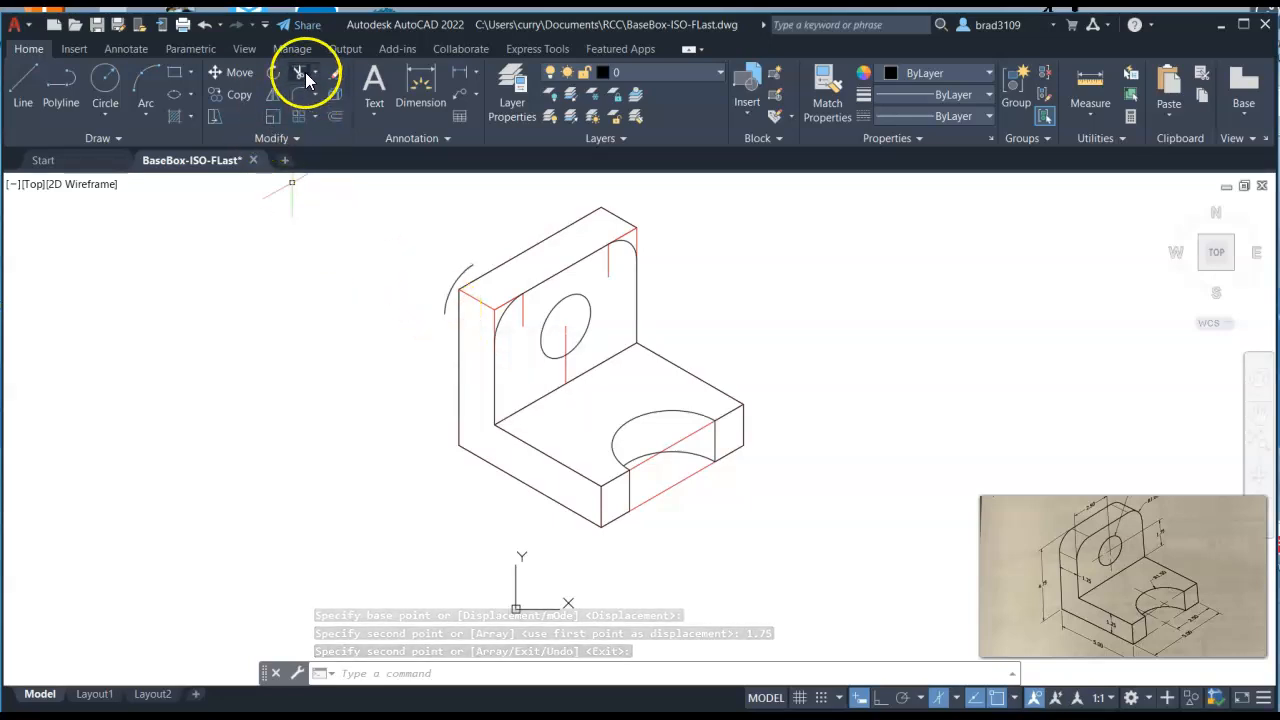
pyautogui.click(207, 25)
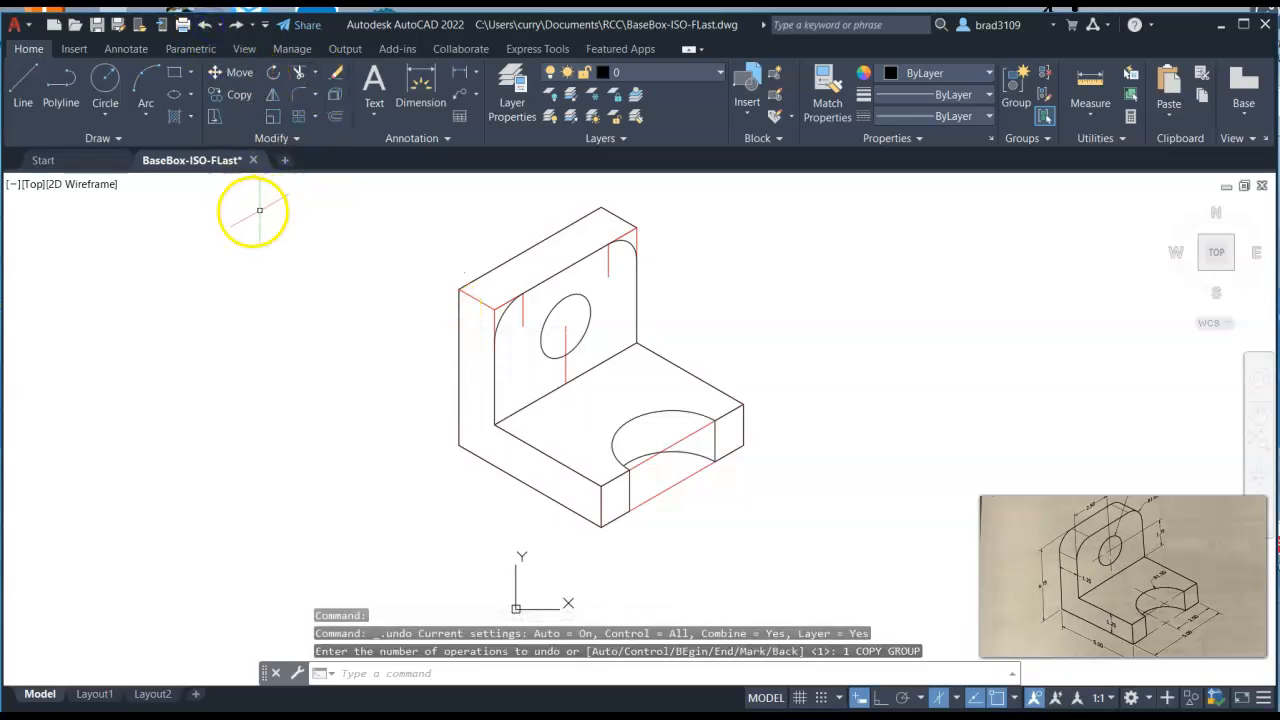
# Copy the upright's left corner arc 1.25 units at 150° onto the back face
pyautogui.click(238, 94)
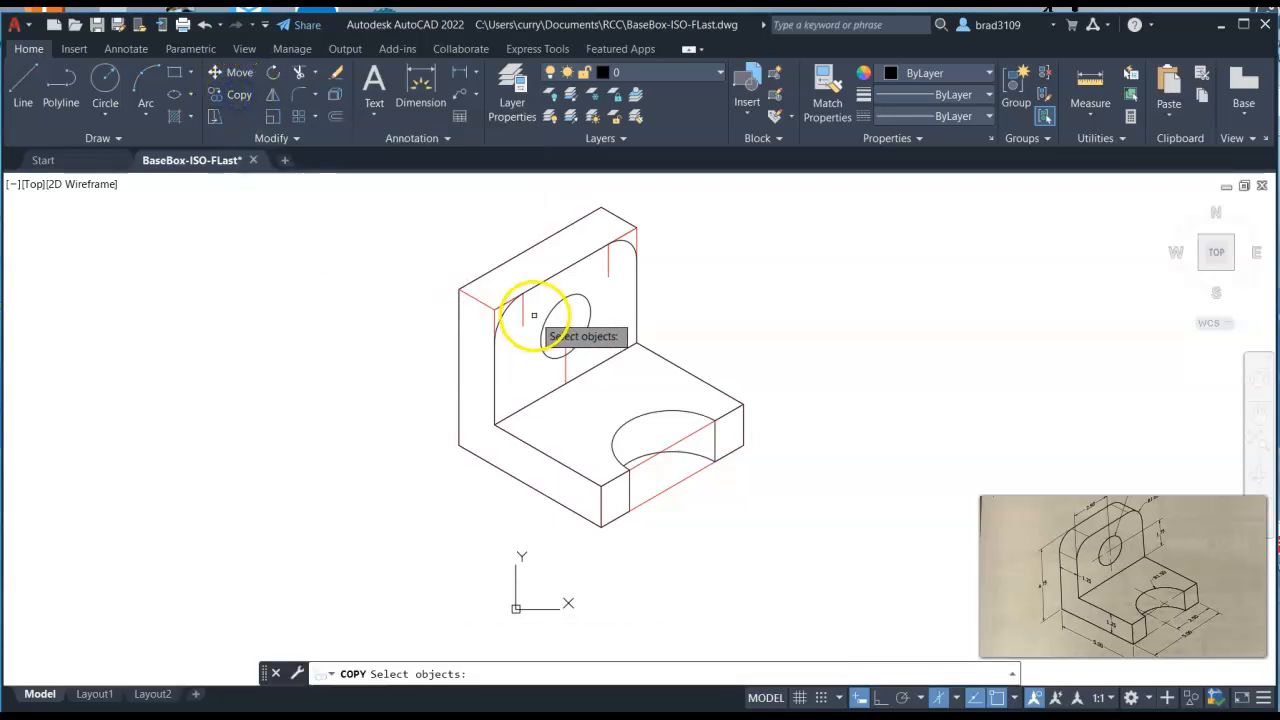
pyautogui.click(502, 314)
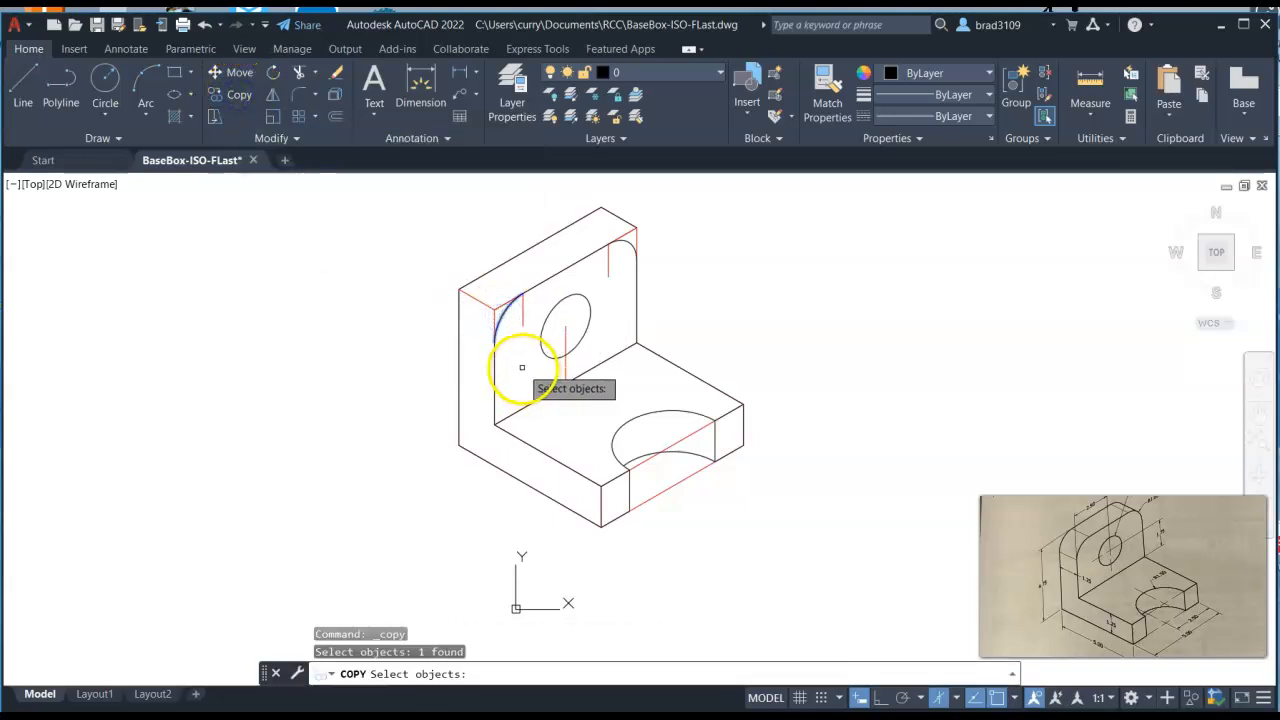
pyautogui.press('Return')
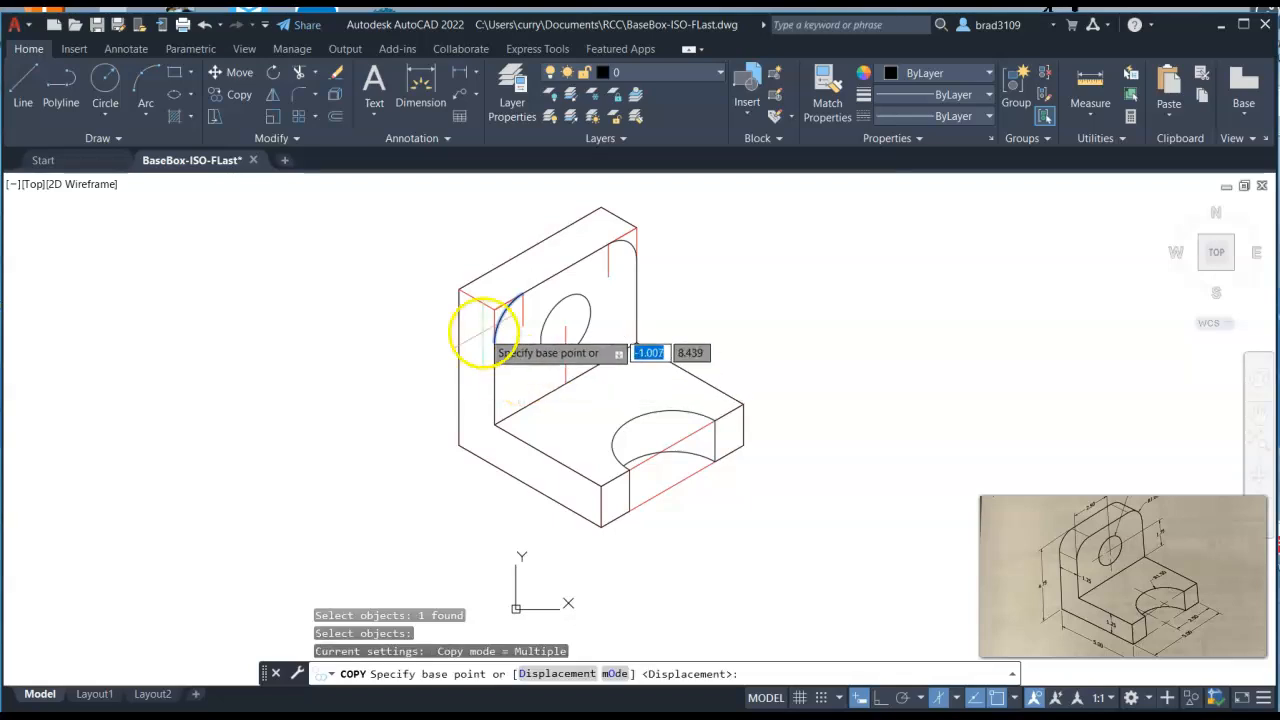
pyautogui.click(493, 336)
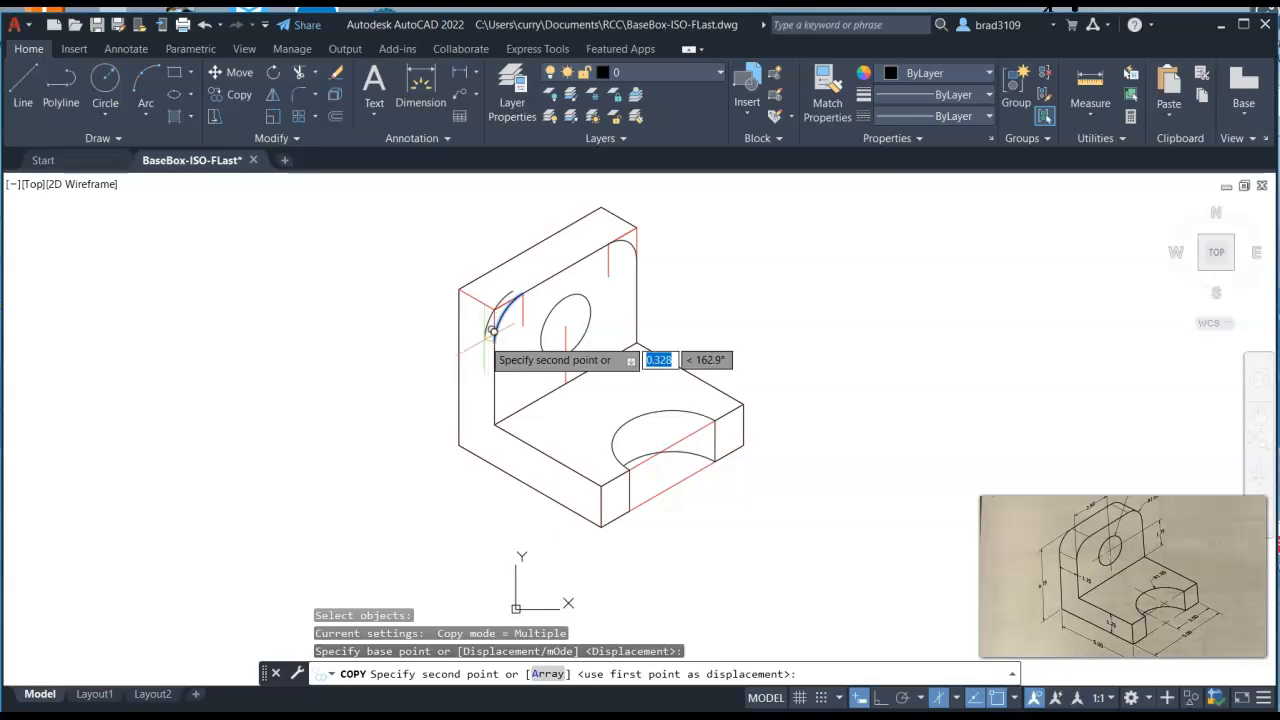
pyautogui.click(486, 316)
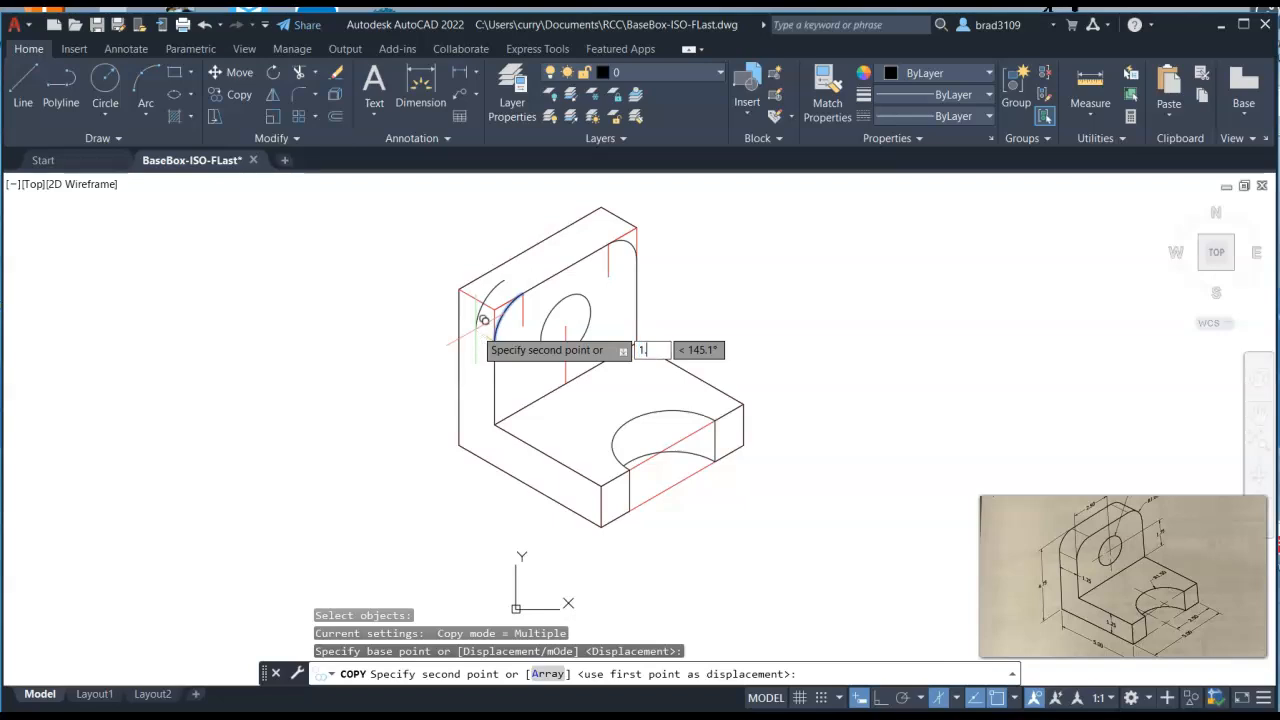
pyautogui.press('Tab')
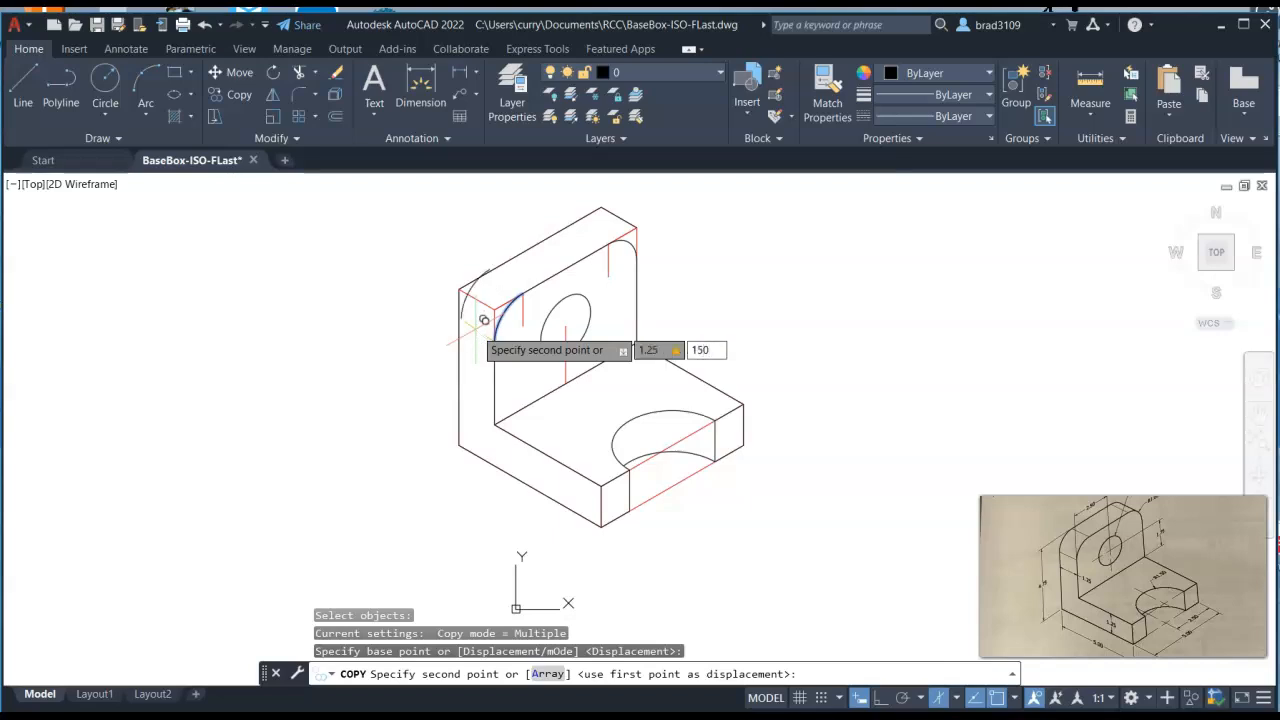
pyautogui.press('Return')
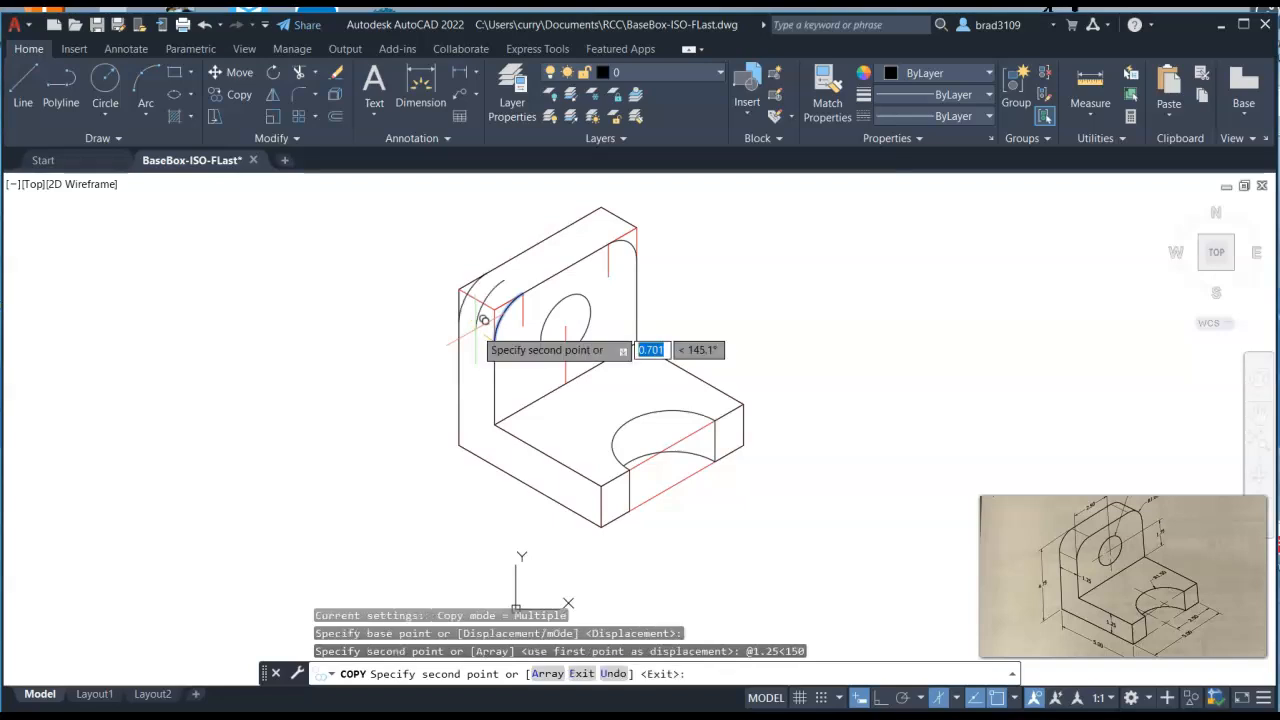
pyautogui.rightClick(485, 322)
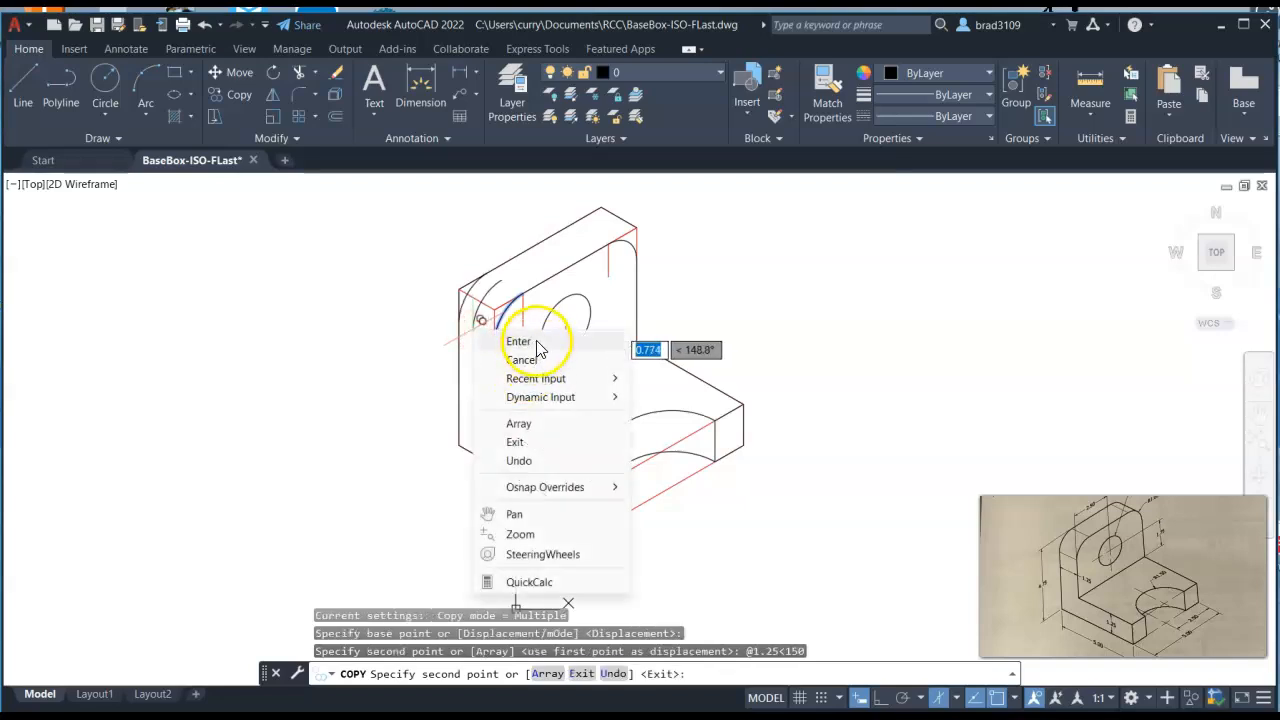
pyautogui.click(530, 340)
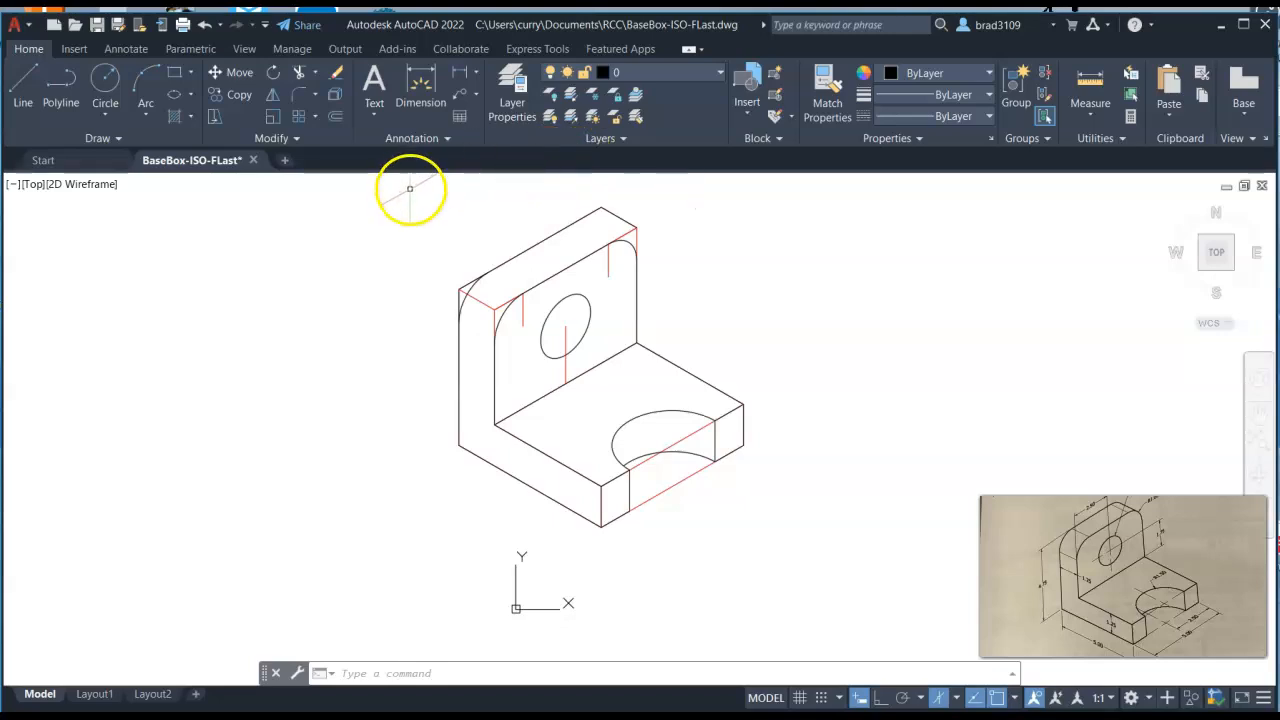
pyautogui.press('Escape')
pyautogui.press('Escape')
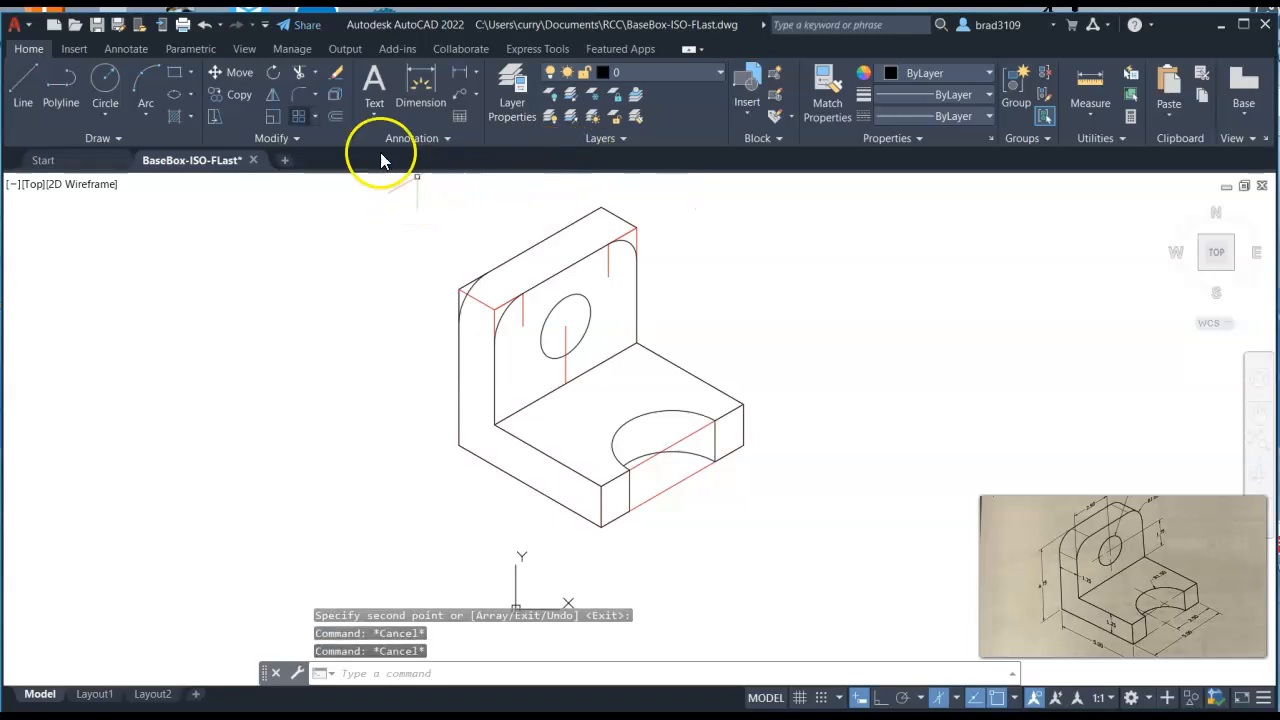
pyautogui.click(231, 97)
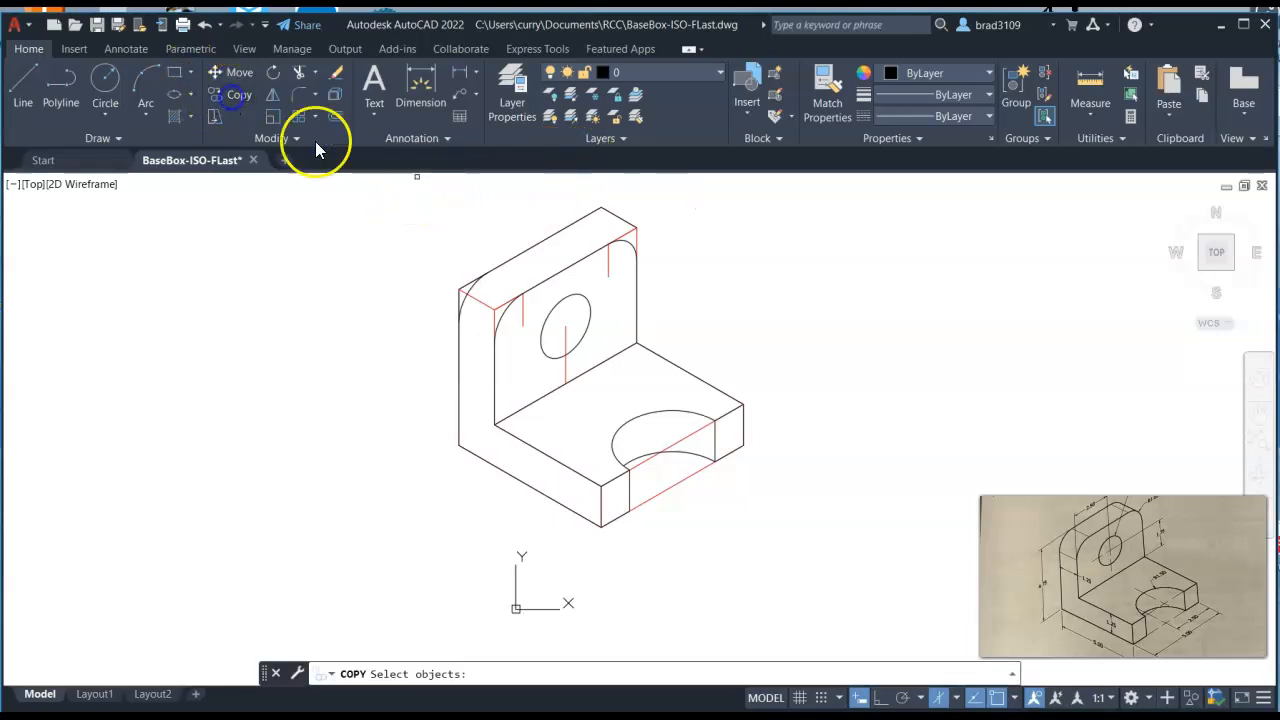
pyautogui.click(624, 242)
pyautogui.click(626, 250)
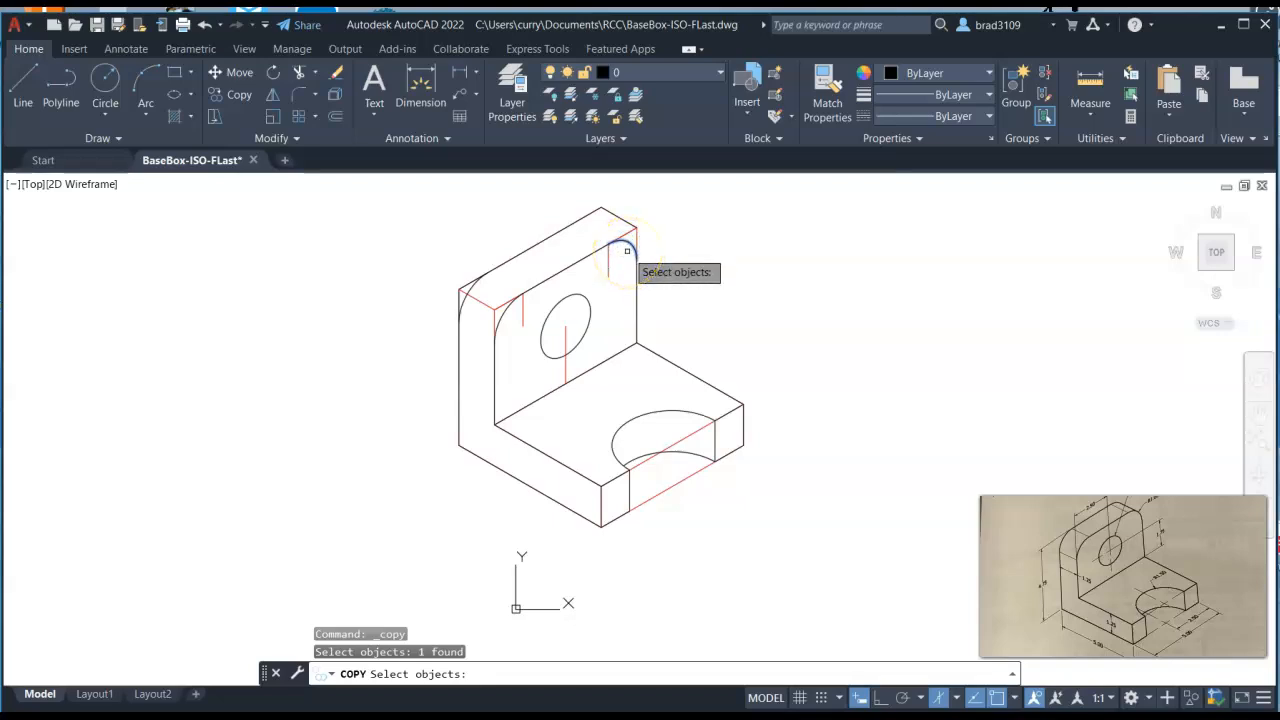
pyautogui.press('Return')
pyautogui.click(610, 246)
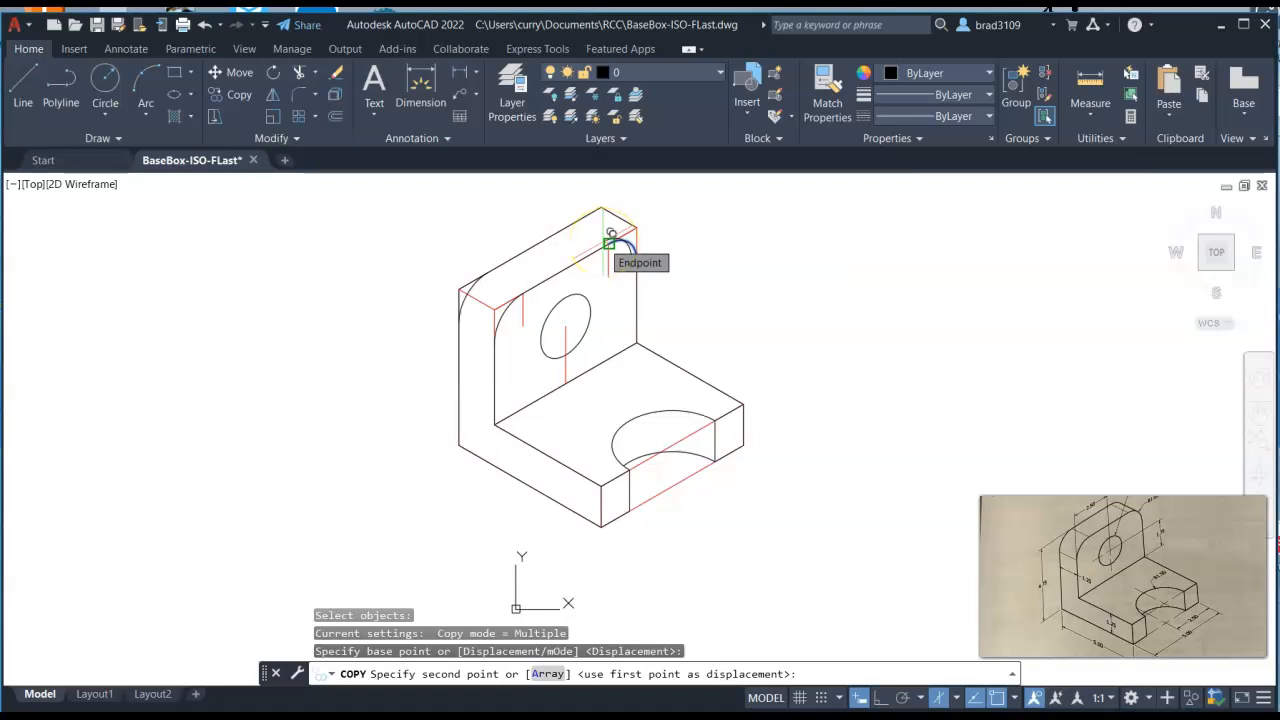
pyautogui.write('1')
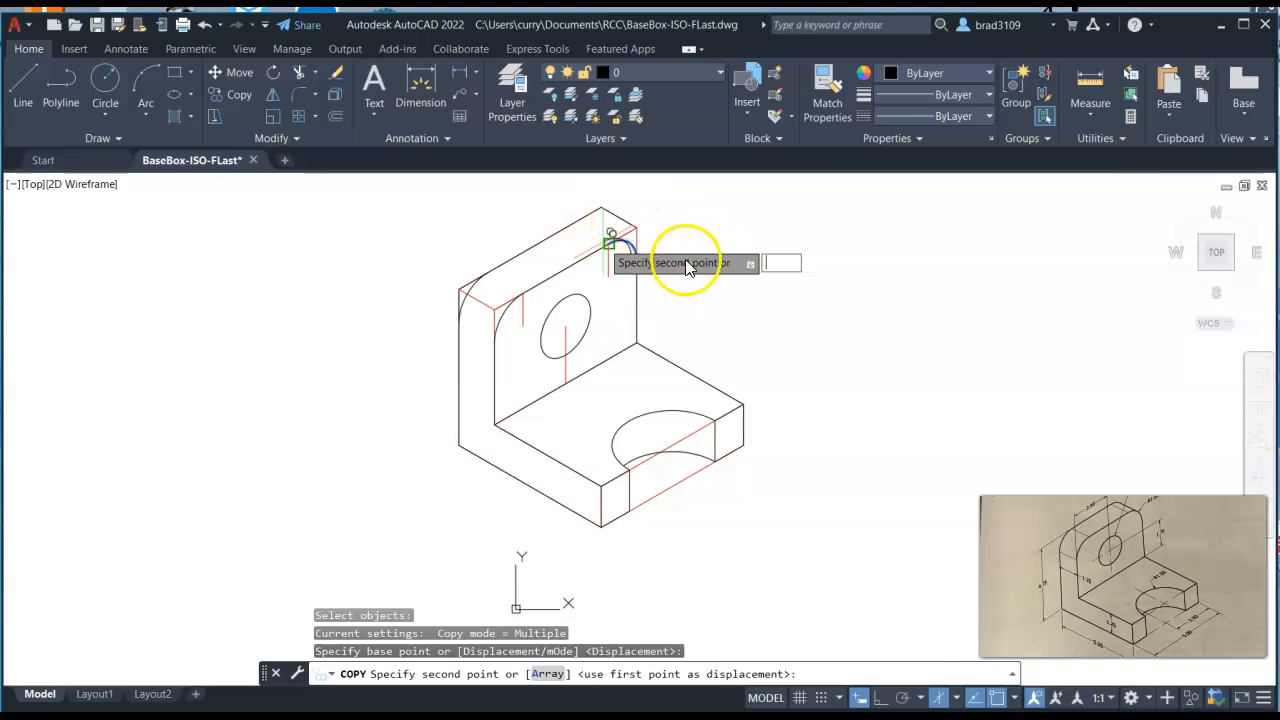
pyautogui.press('Escape')
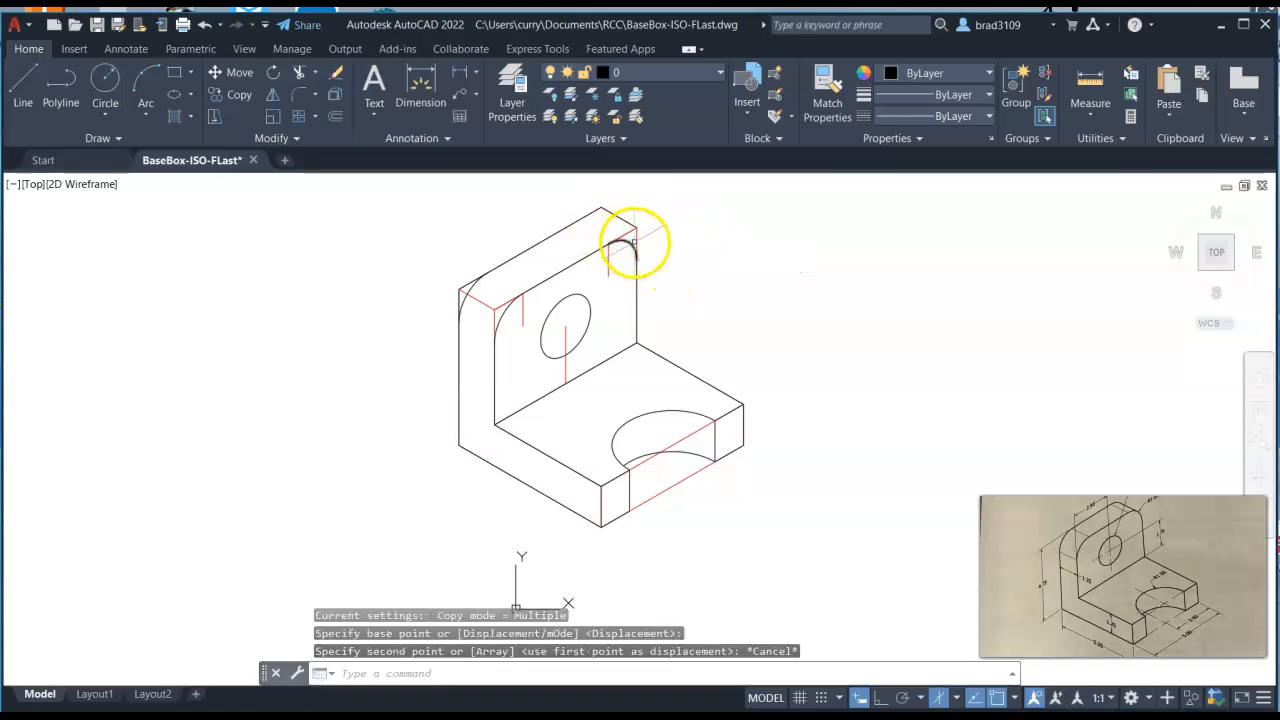
# Try to copy the upright's right corner arc from its upper endpoint toward the back face, placing two copies by eye
pyautogui.click(237, 96)
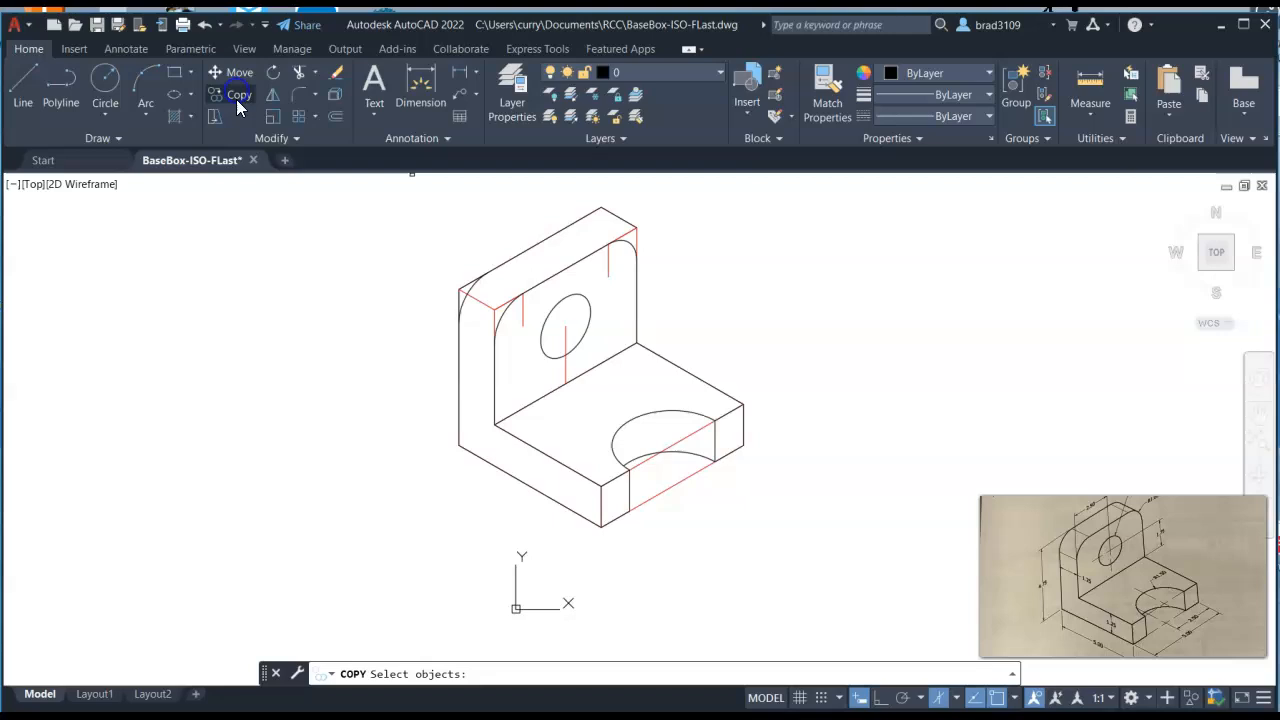
pyautogui.click(628, 243)
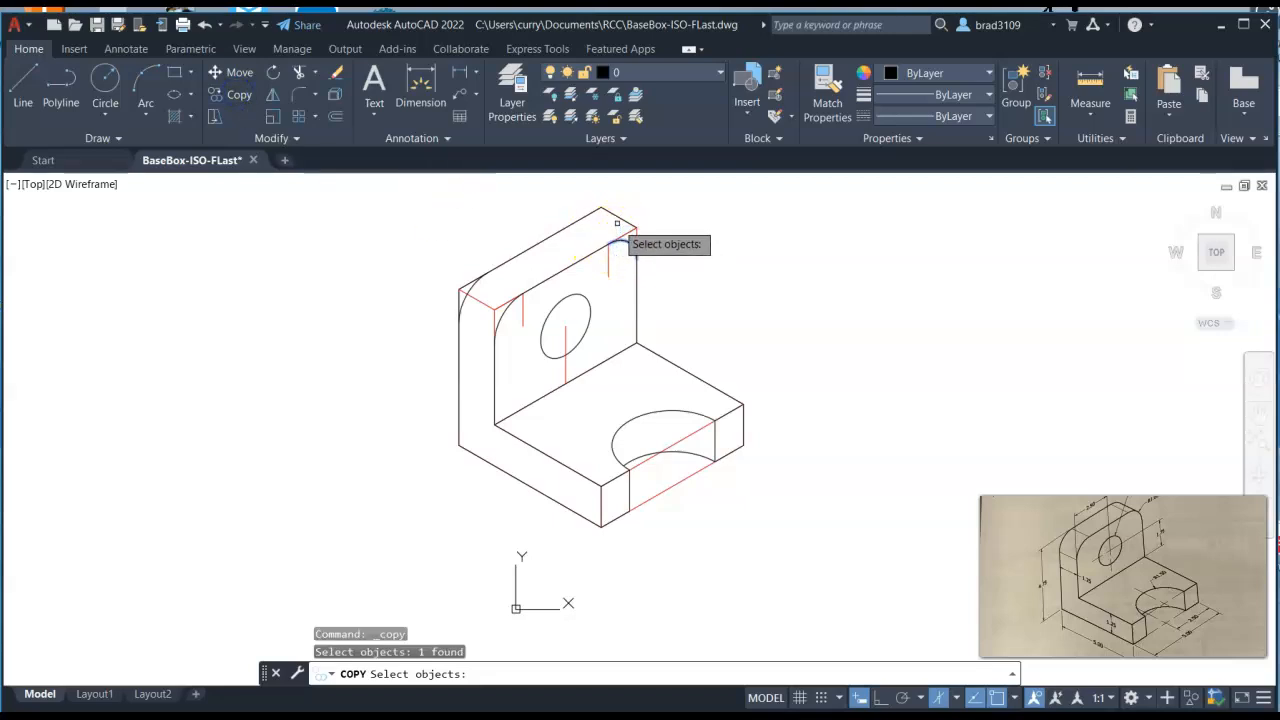
pyautogui.press('Return')
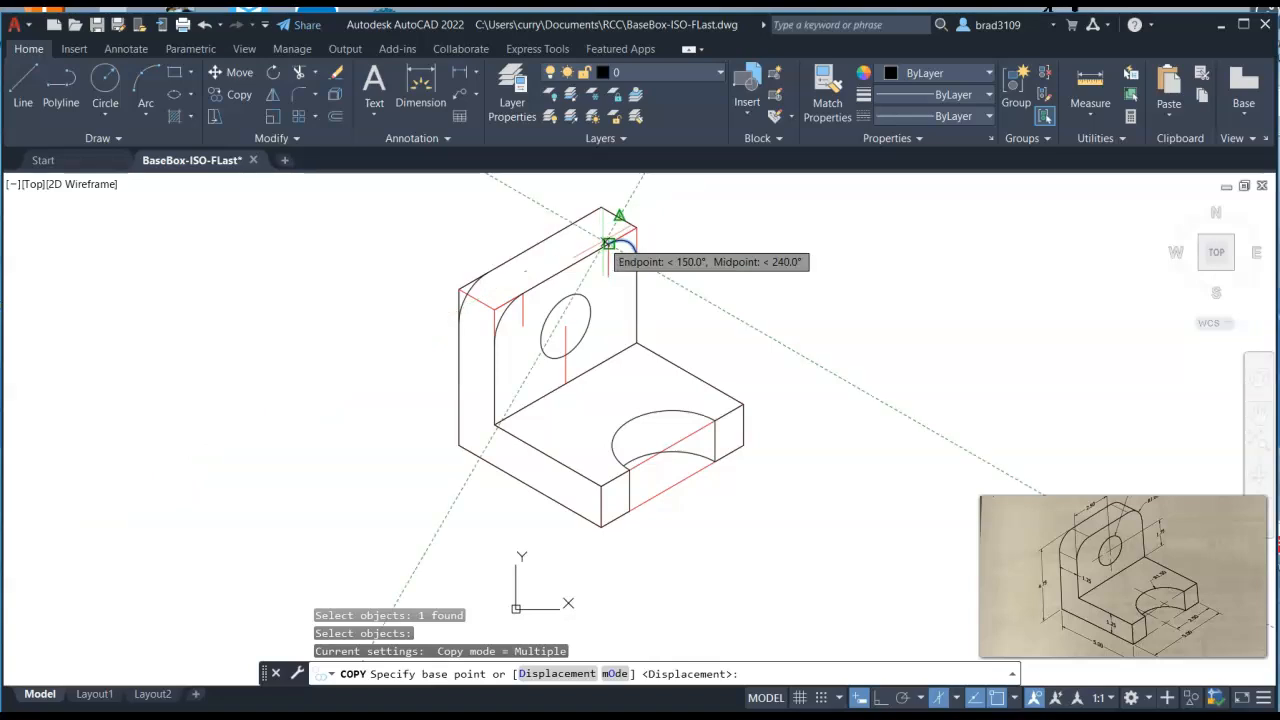
pyautogui.click(608, 243)
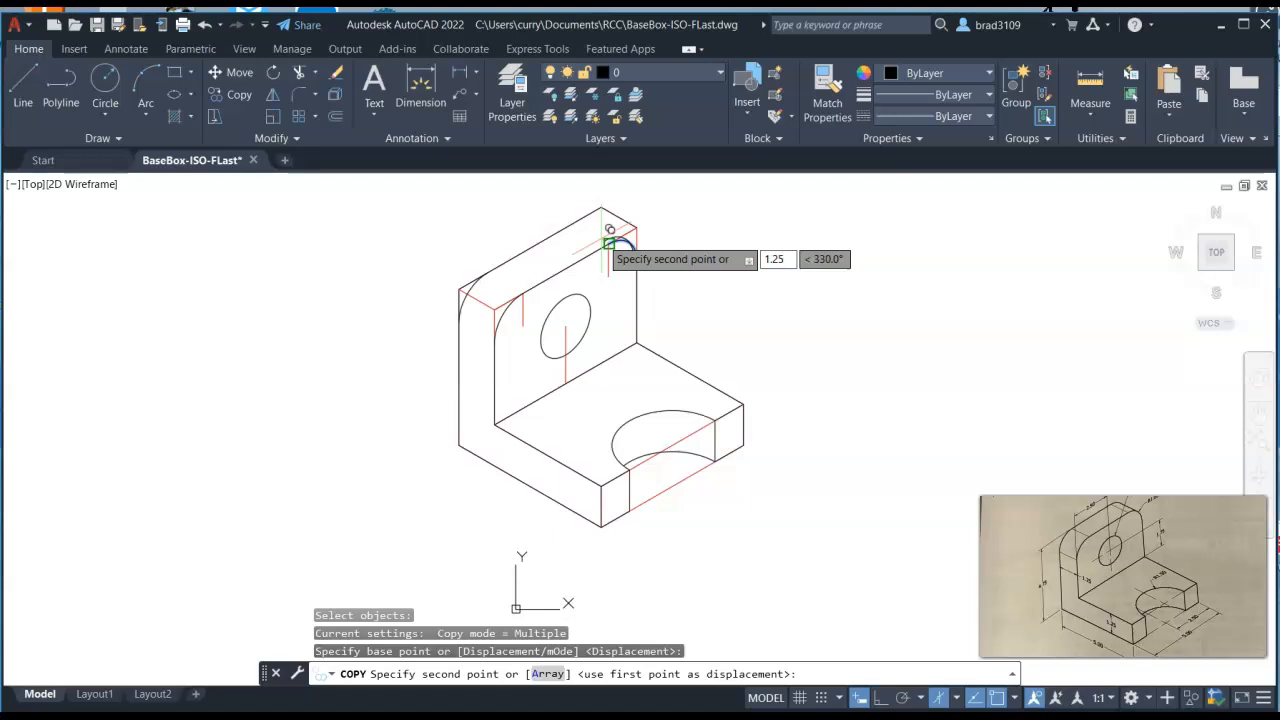
pyautogui.press('Tab')
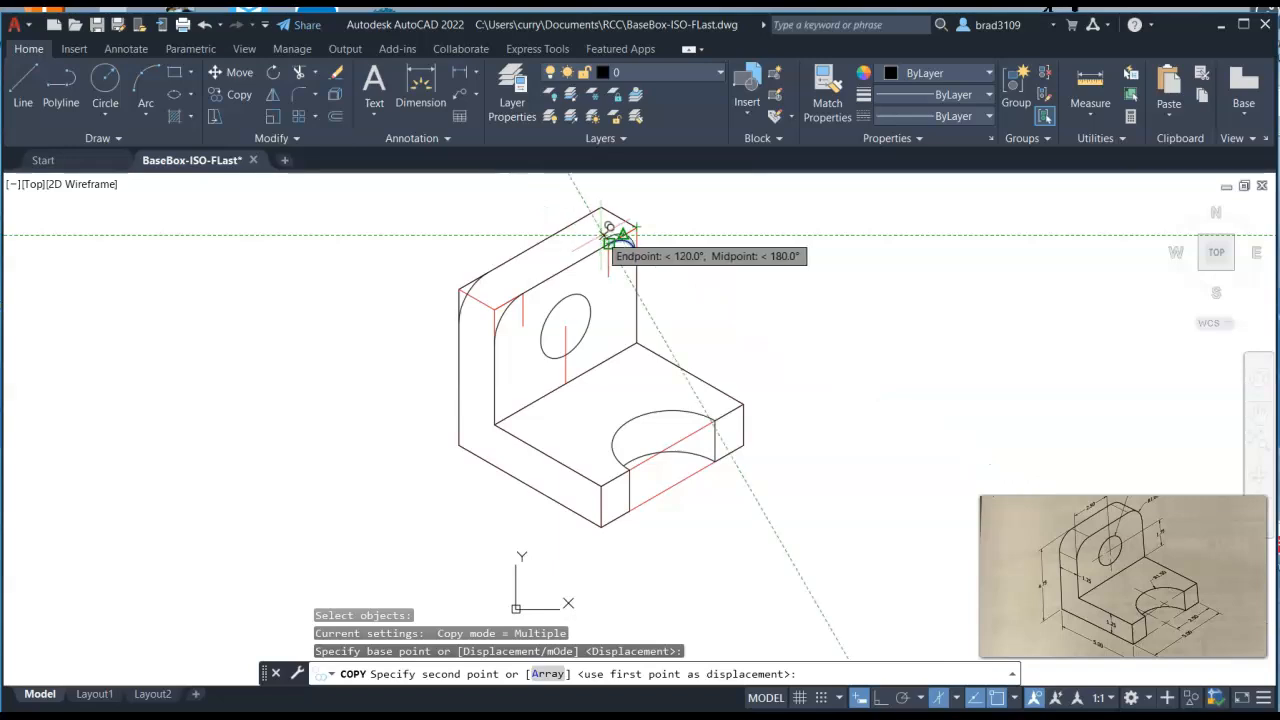
pyautogui.click(598, 237)
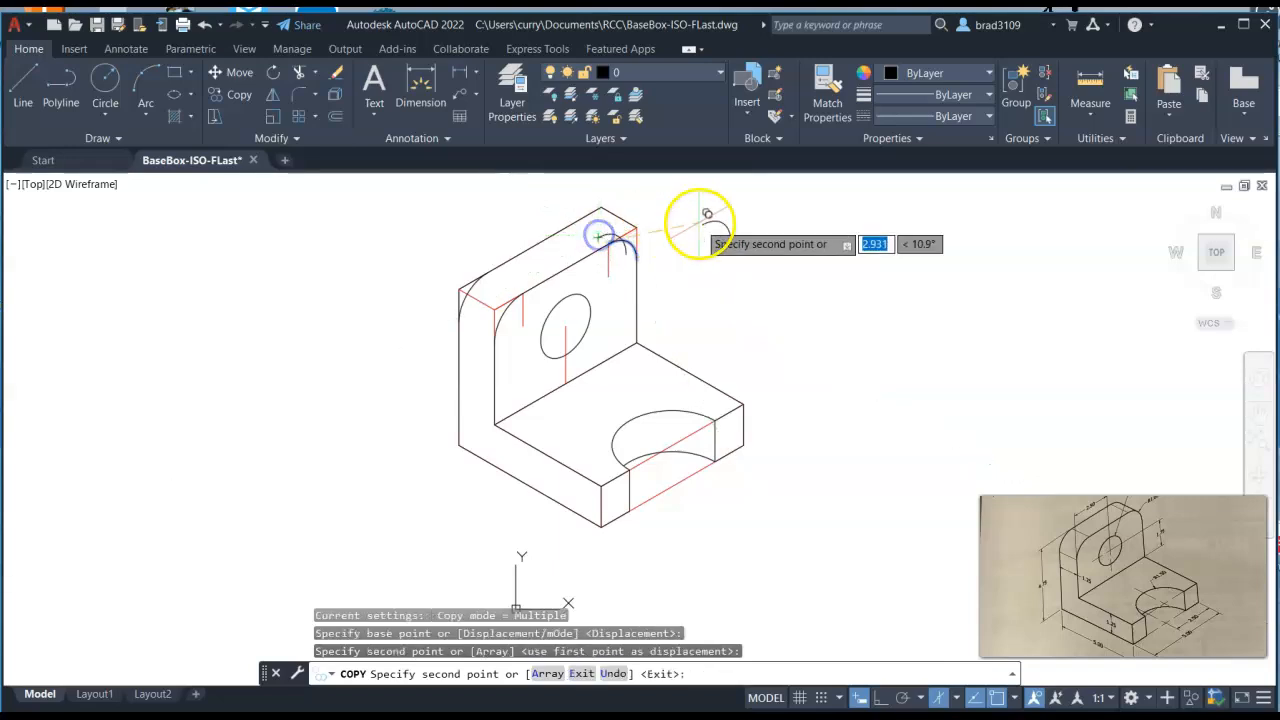
pyautogui.click(586, 222)
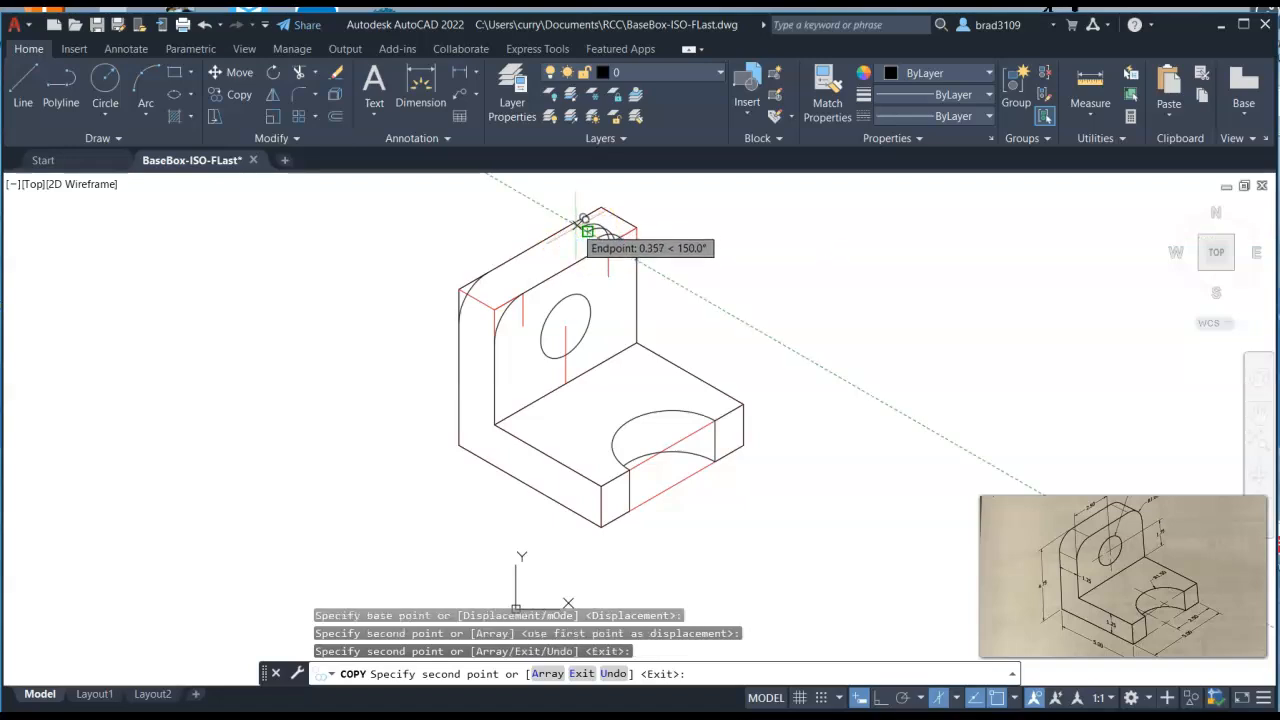
pyautogui.click(709, 231)
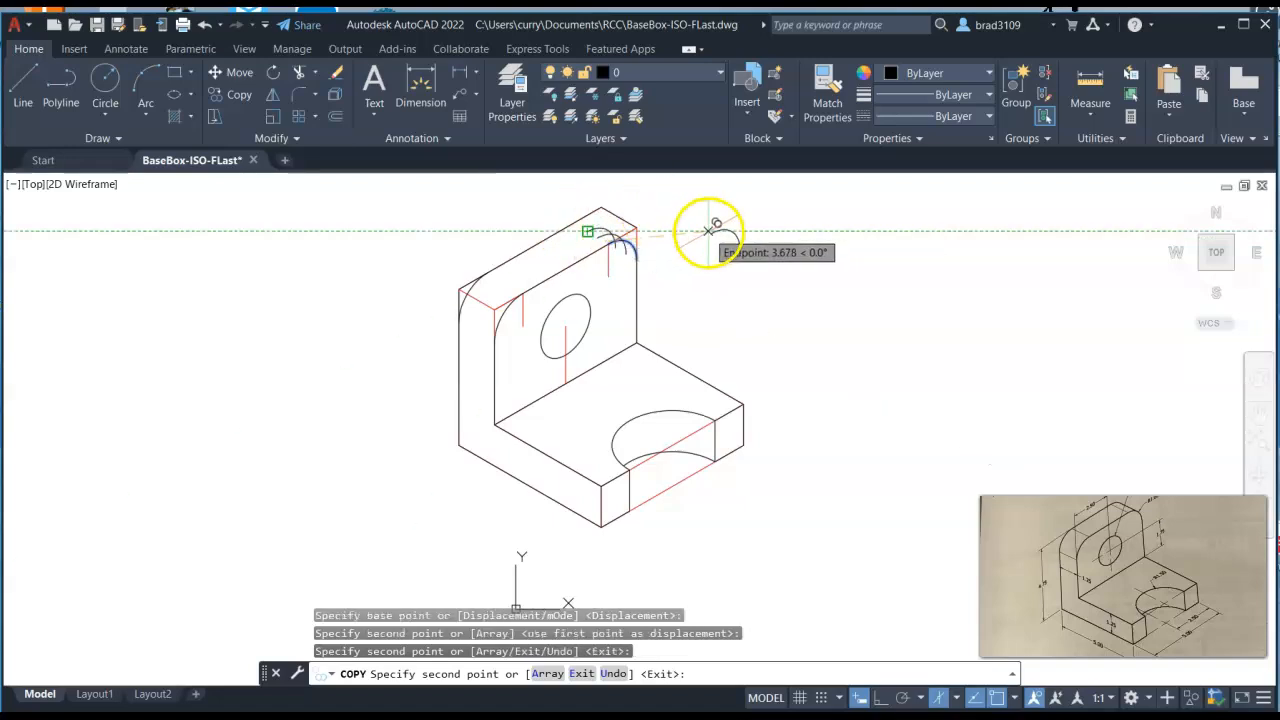
pyautogui.rightClick(712, 233)
pyautogui.click(745, 246)
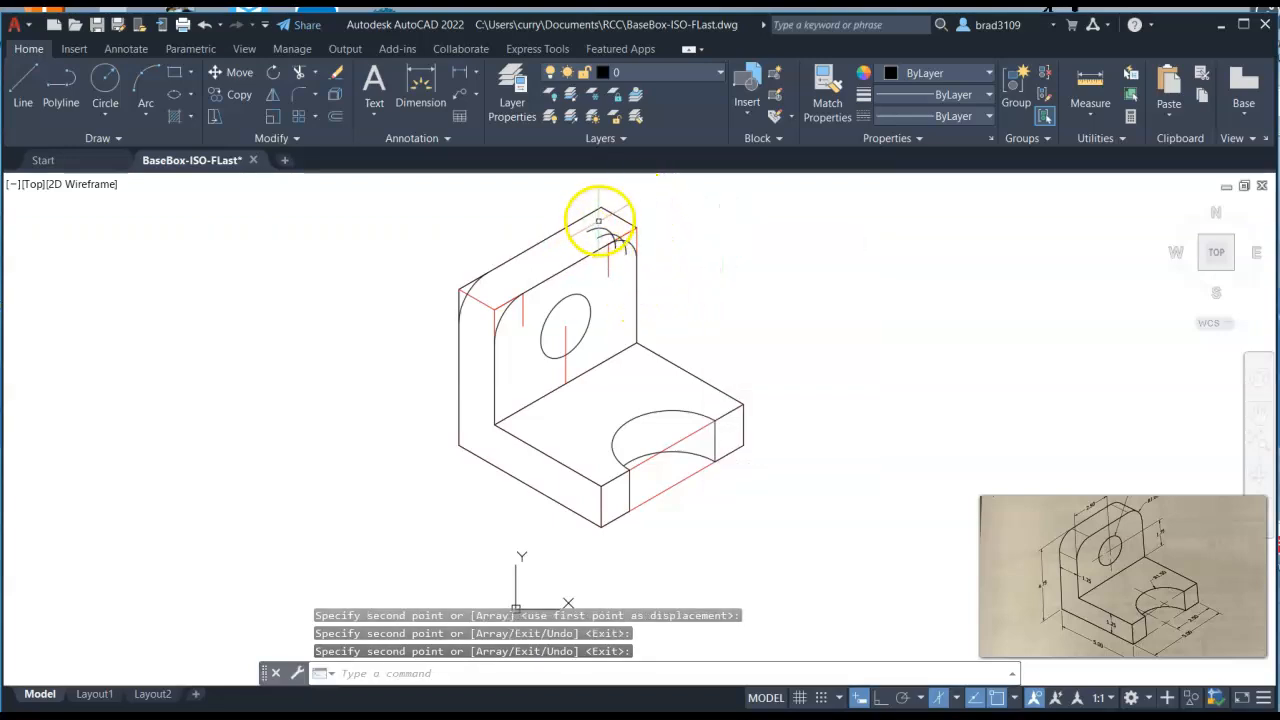
# Delete the two misplaced copies of the upright's right corner arc
pyautogui.click(607, 230)
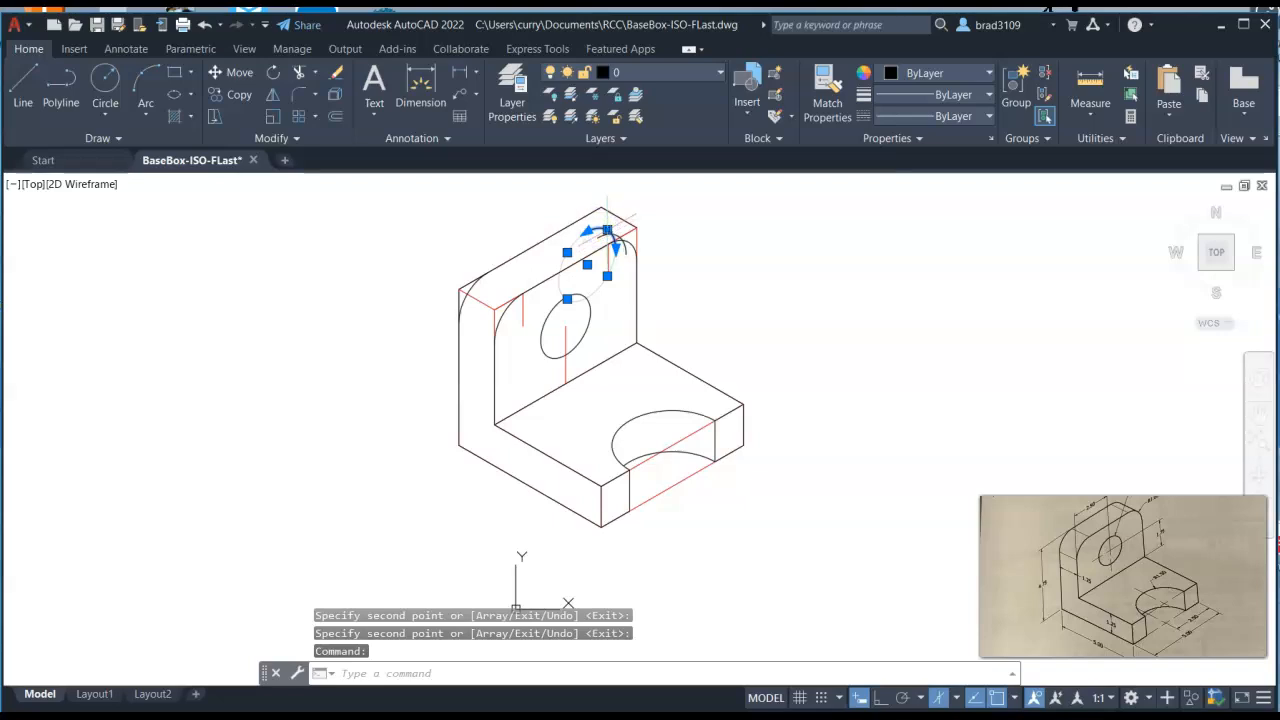
pyautogui.press('Escape')
pyautogui.press('Escape')
pyautogui.click(601, 230)
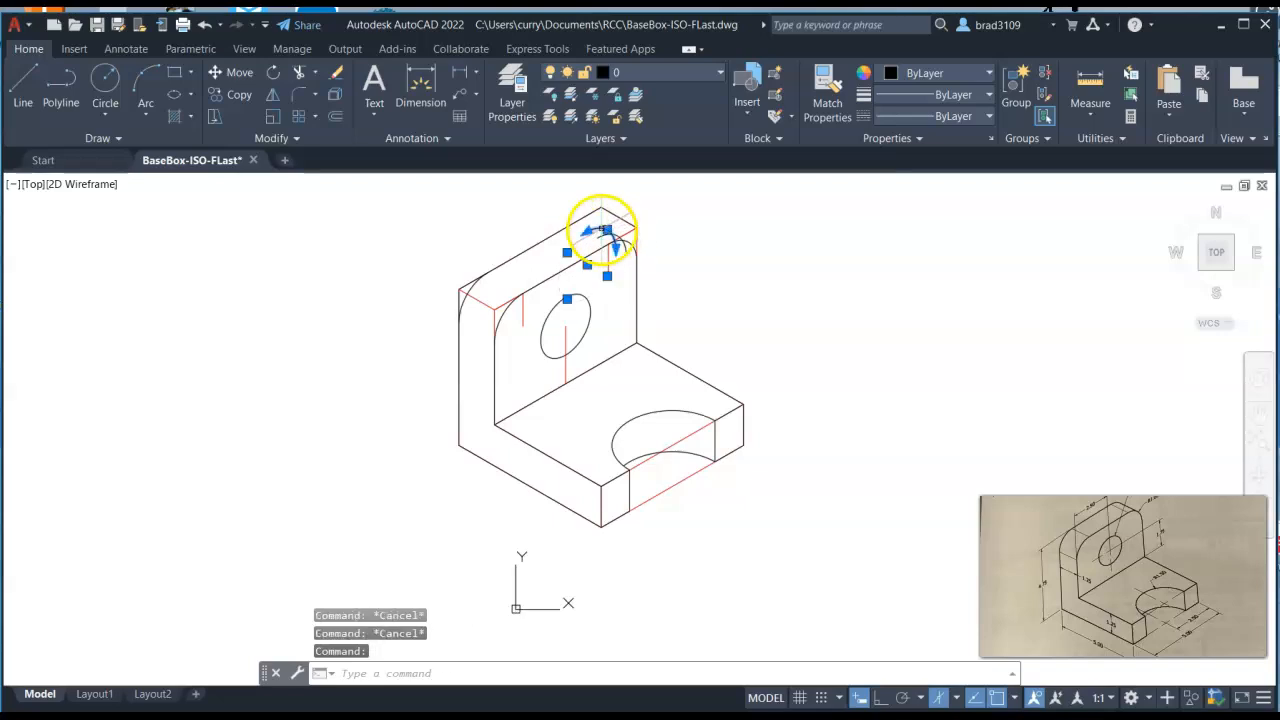
pyautogui.press('Delete')
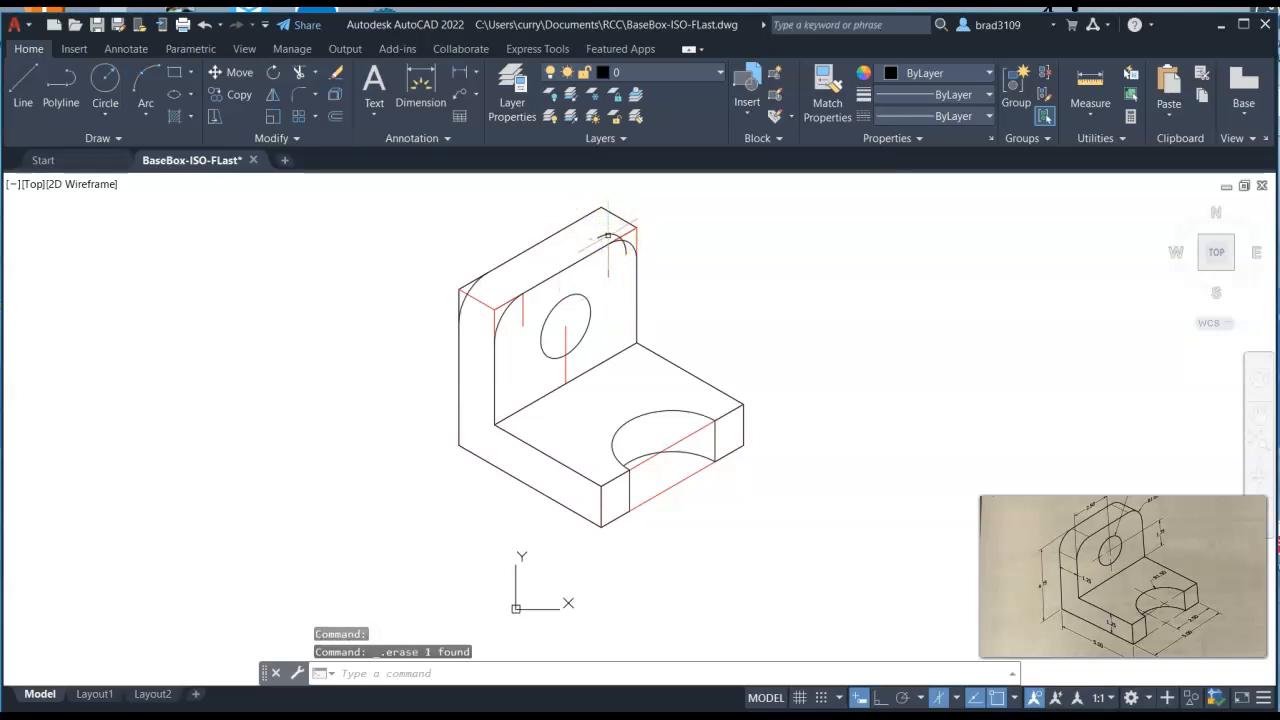
pyautogui.click(608, 233)
pyautogui.press('Delete')
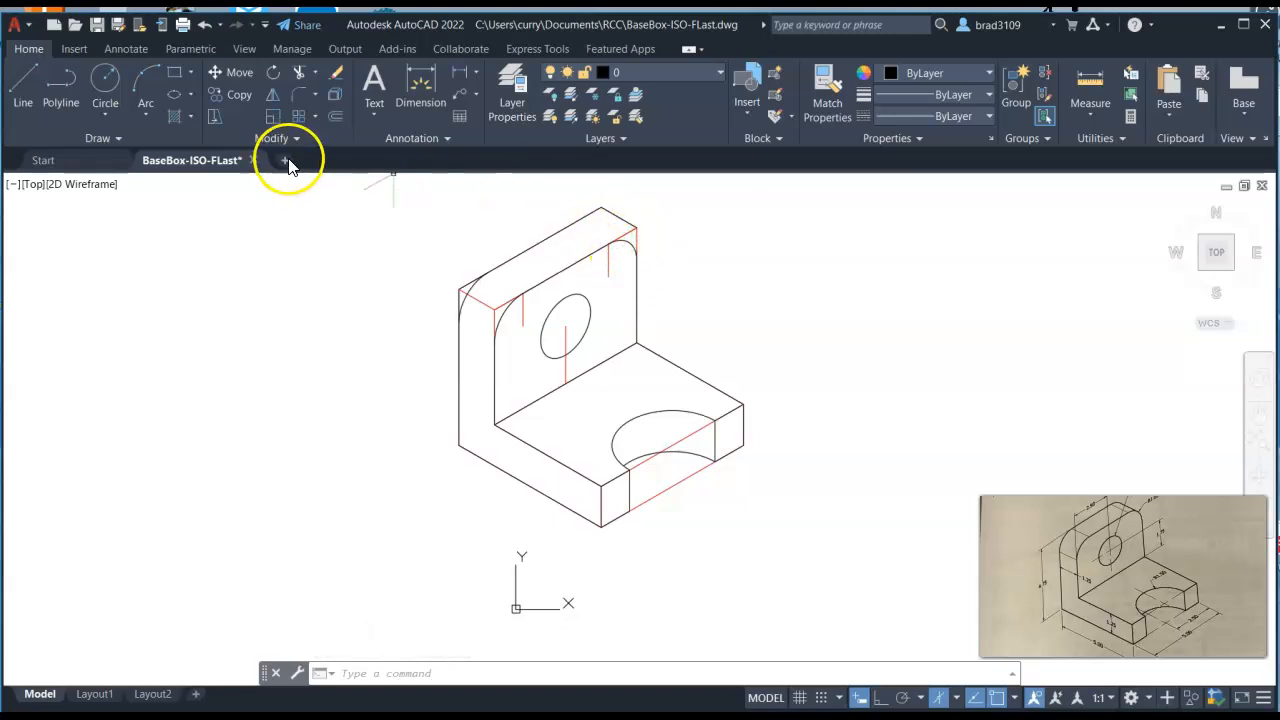
# Copy the upright's right corner arc 1.25 units at 150° onto the back face
pyautogui.click(230, 98)
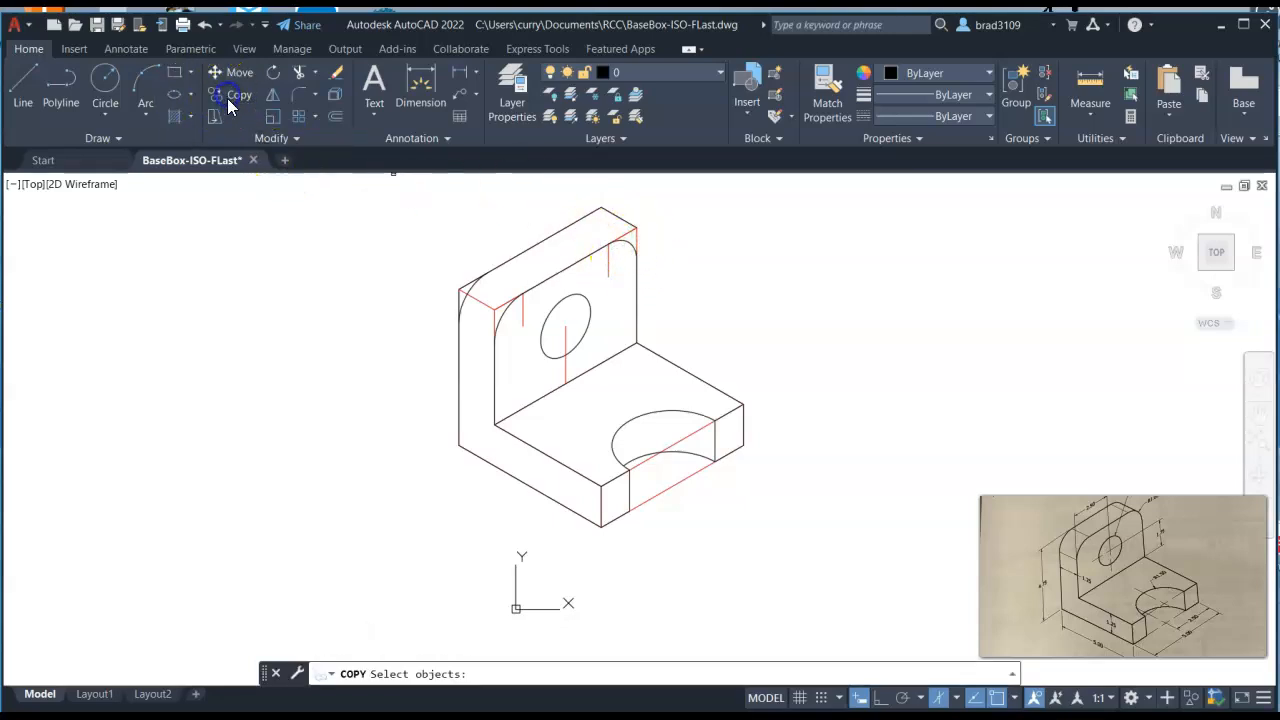
pyautogui.click(623, 242)
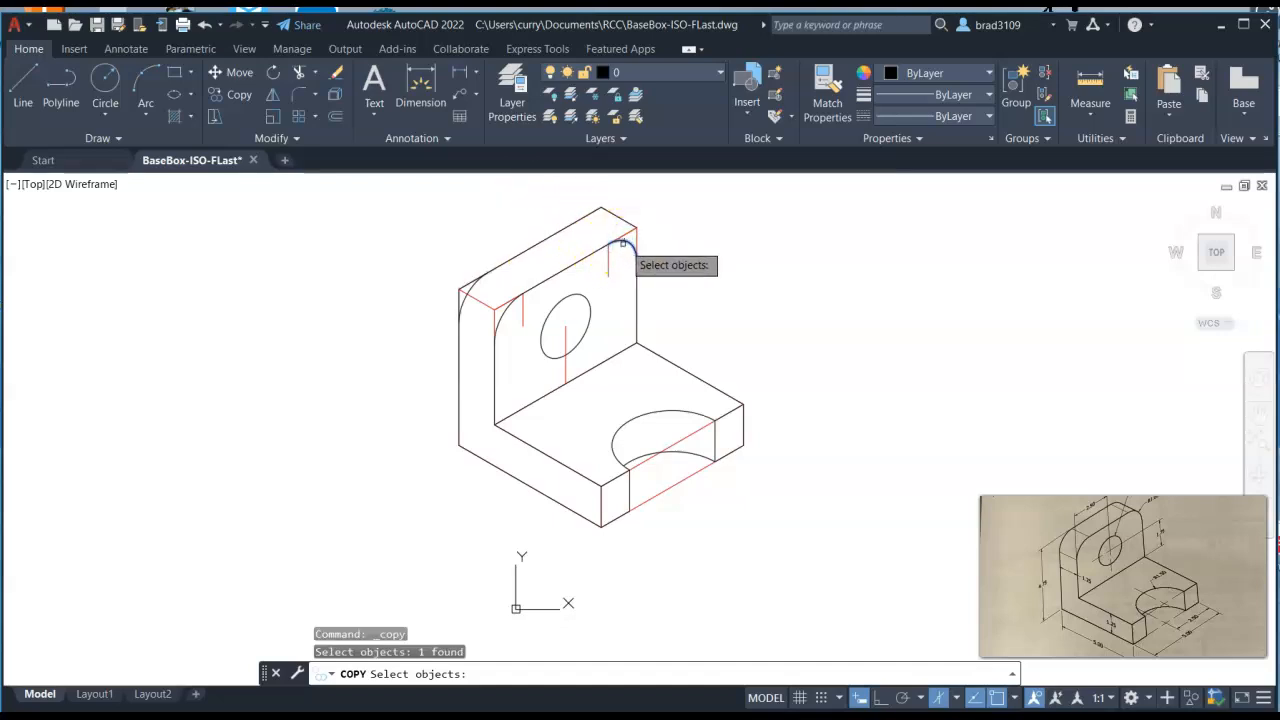
pyautogui.press('Return')
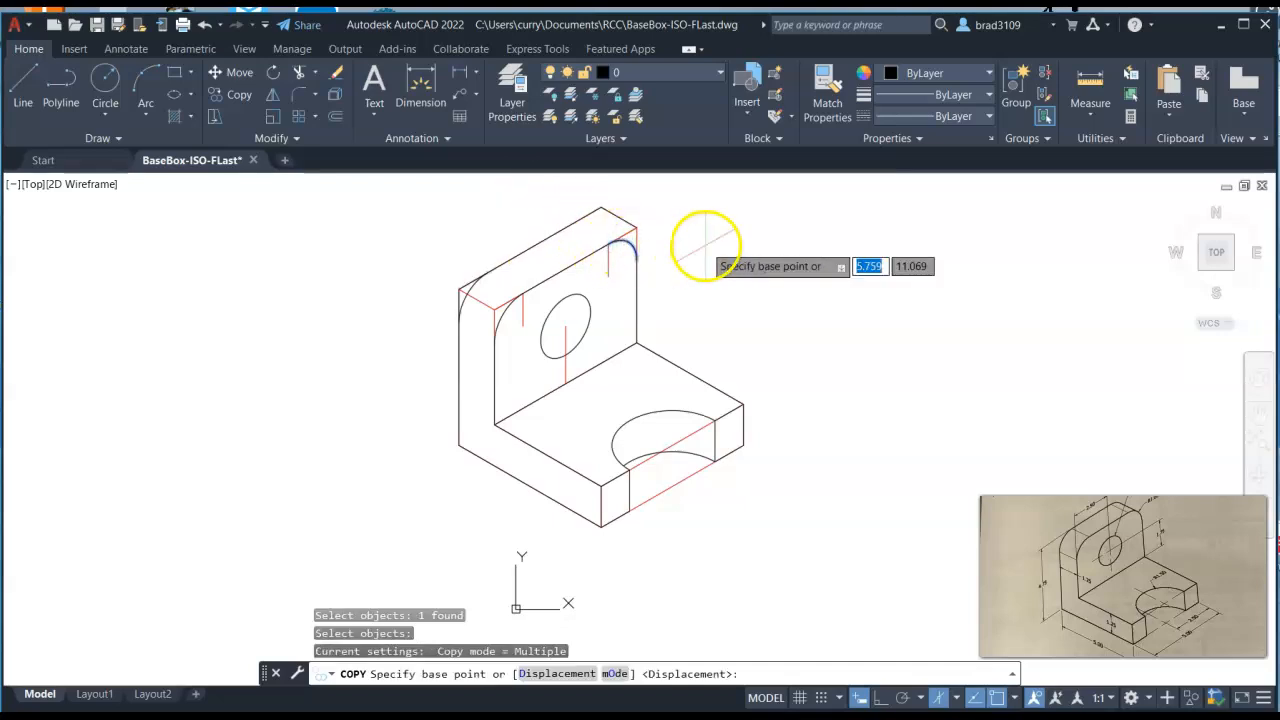
pyautogui.click(605, 241)
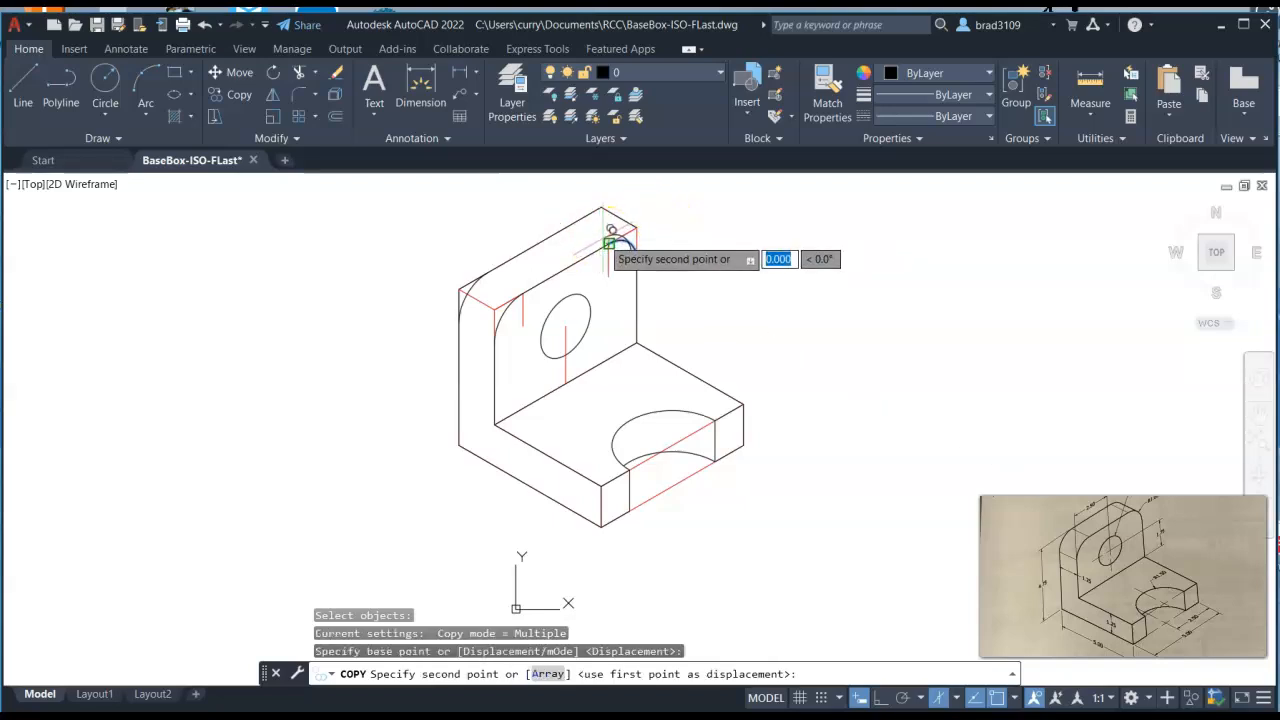
pyautogui.click(605, 243)
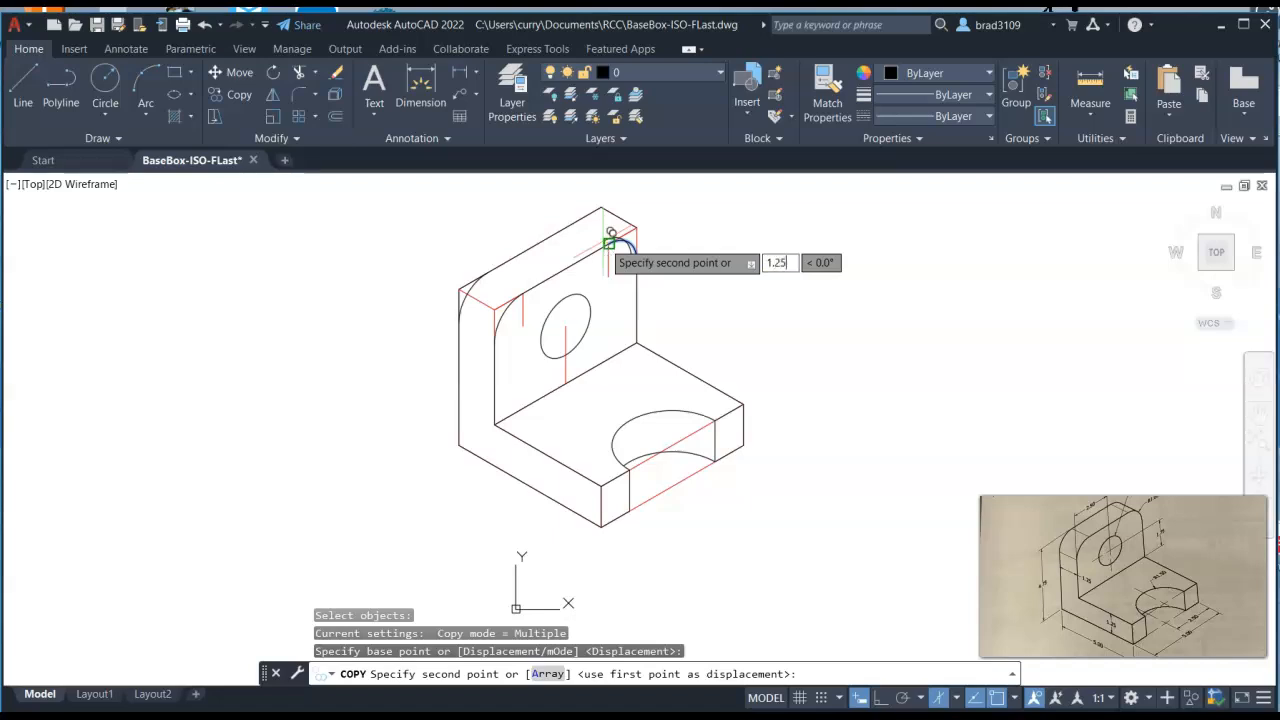
pyautogui.press('Tab')
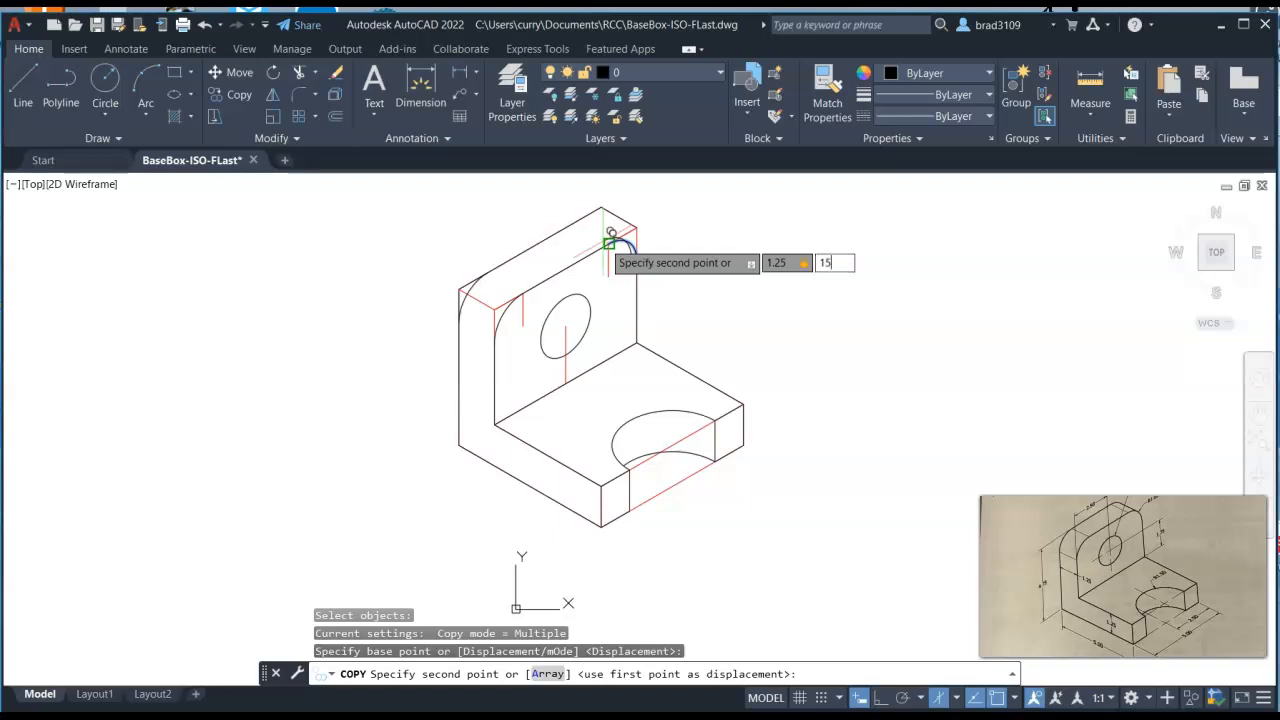
pyautogui.press('Return')
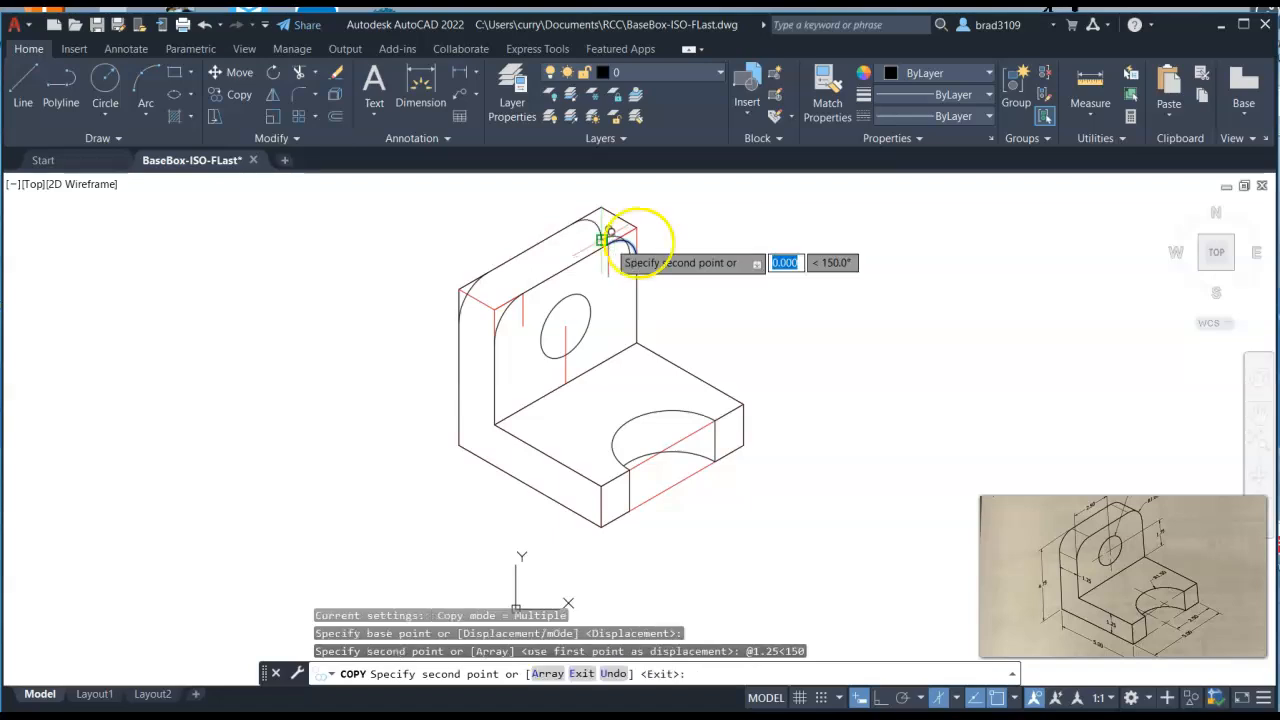
pyautogui.rightClick(722, 237)
pyautogui.click(766, 247)
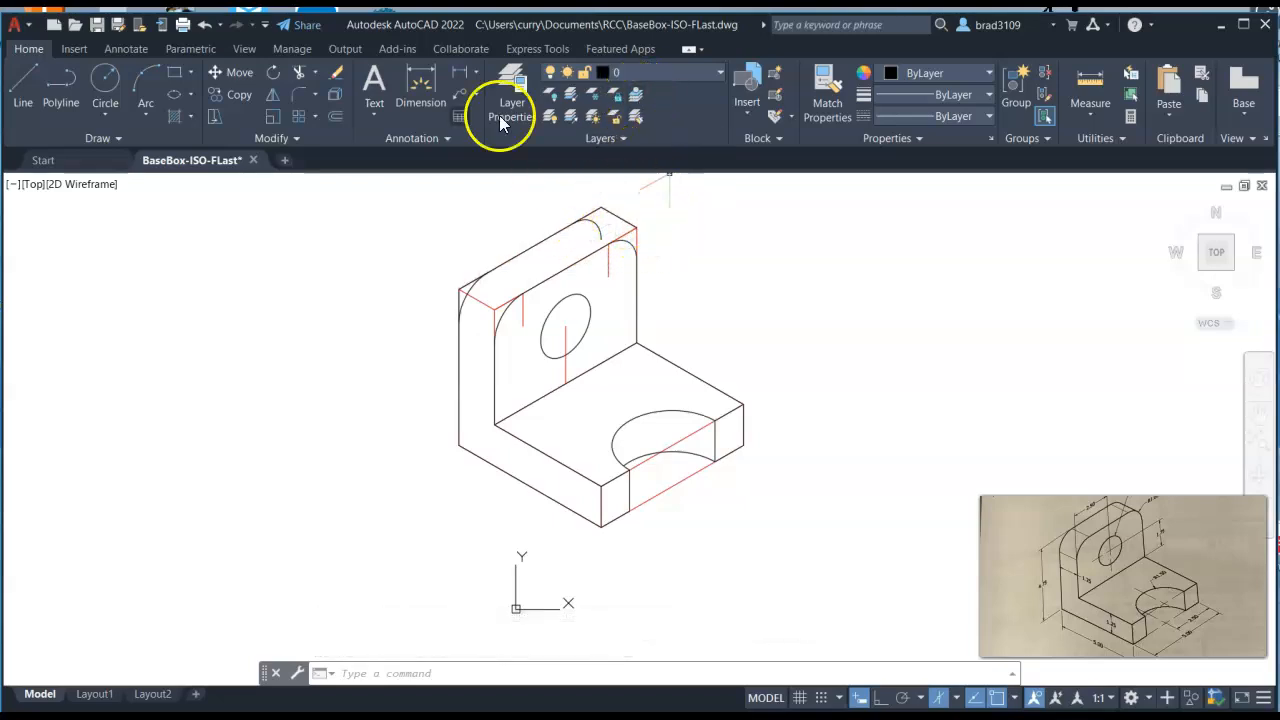
# Trim the upright's back outline lines that extend past the left and right back corner arcs
pyautogui.click(300, 74)
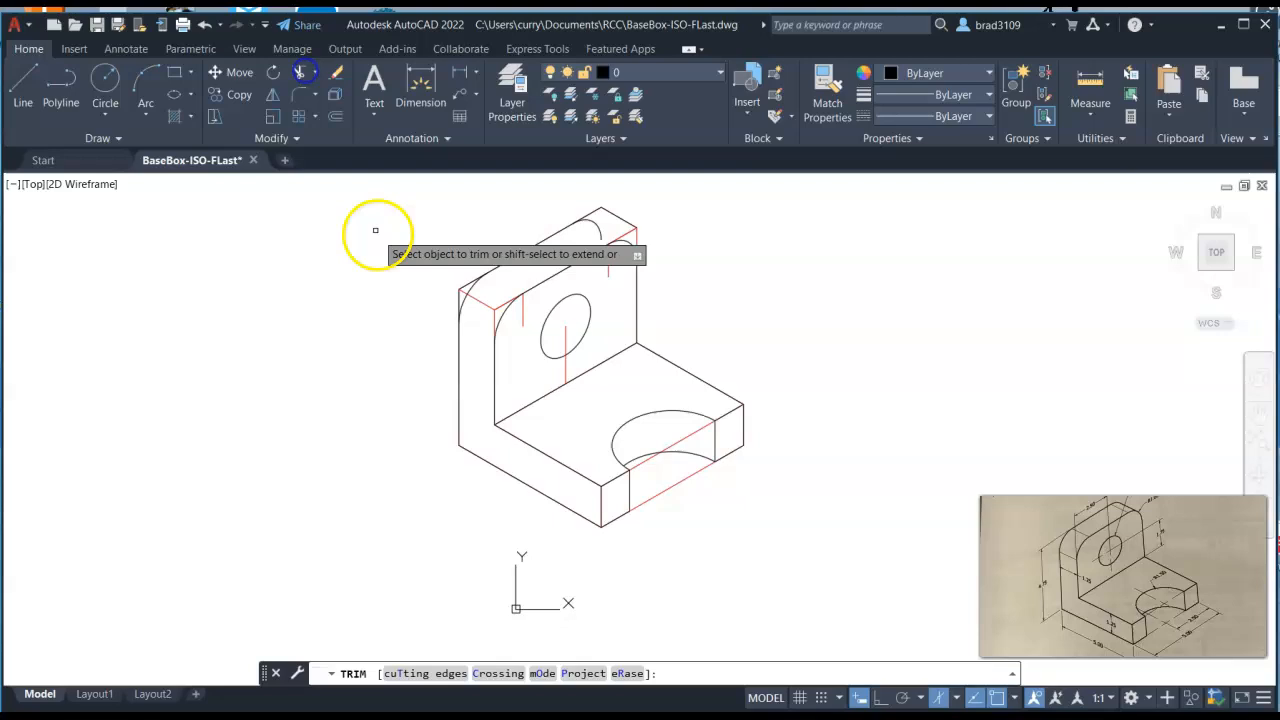
pyautogui.click(465, 287)
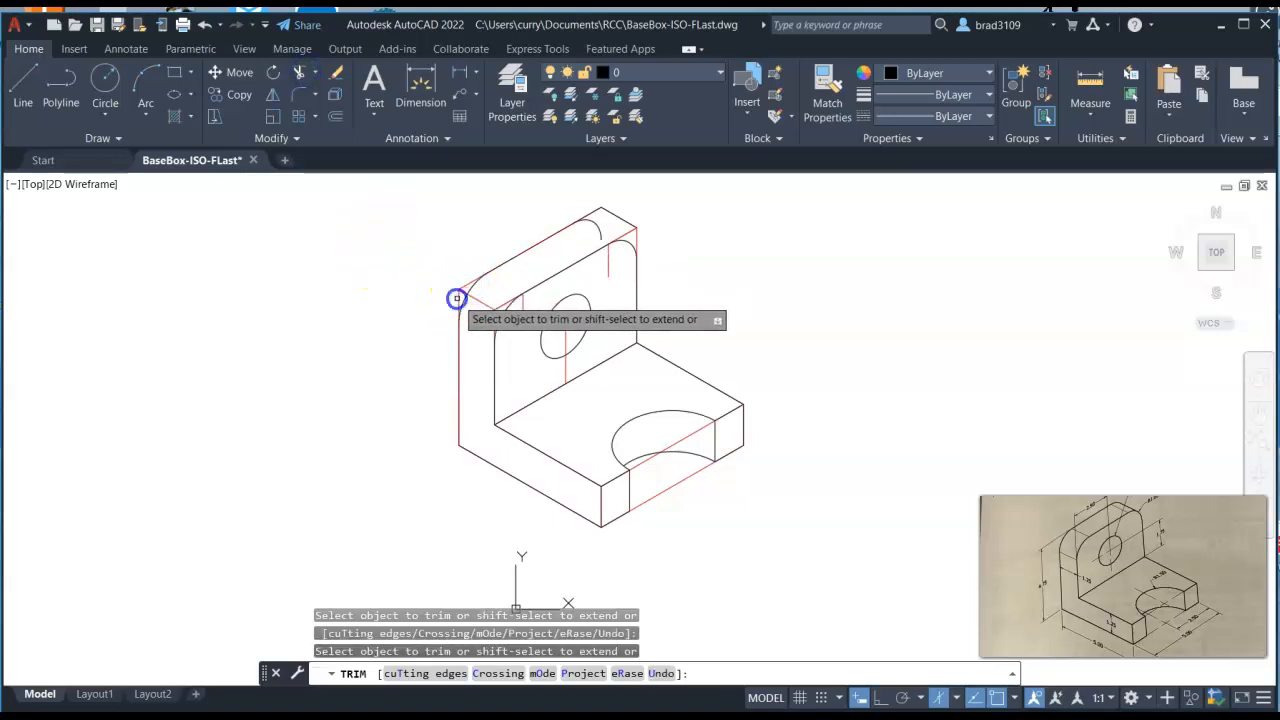
pyautogui.click(456, 298)
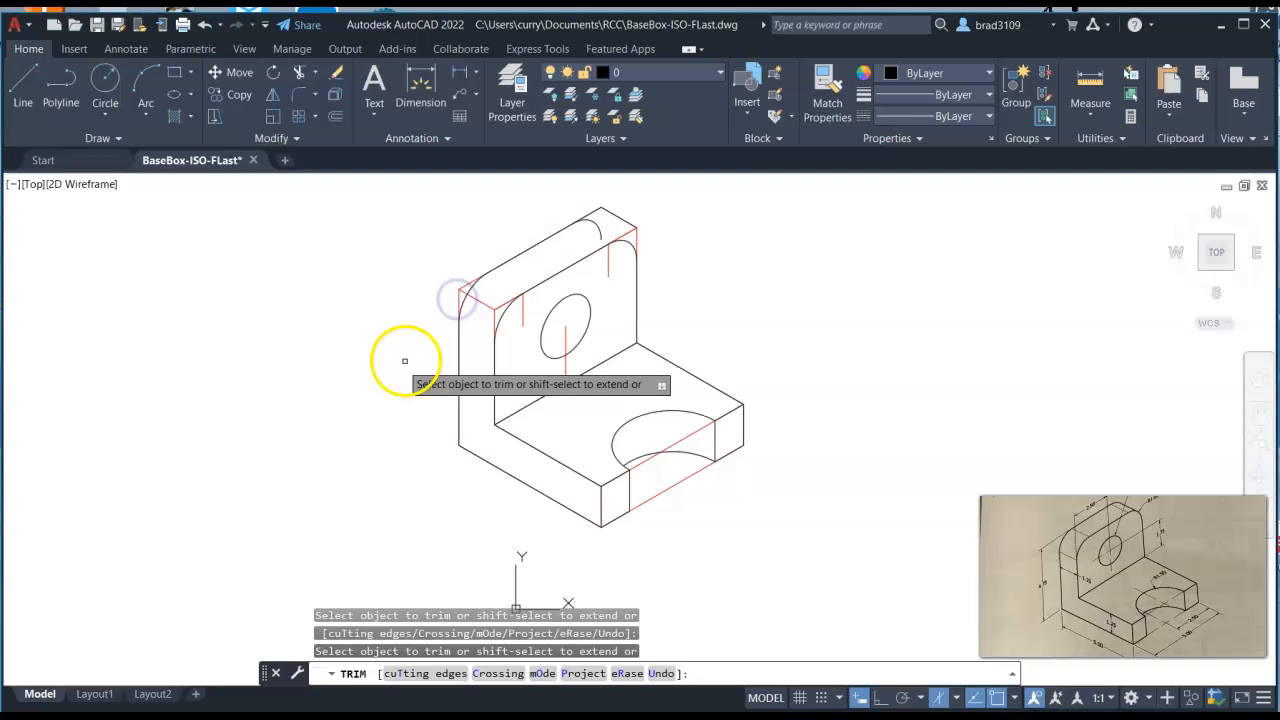
pyautogui.click(594, 209)
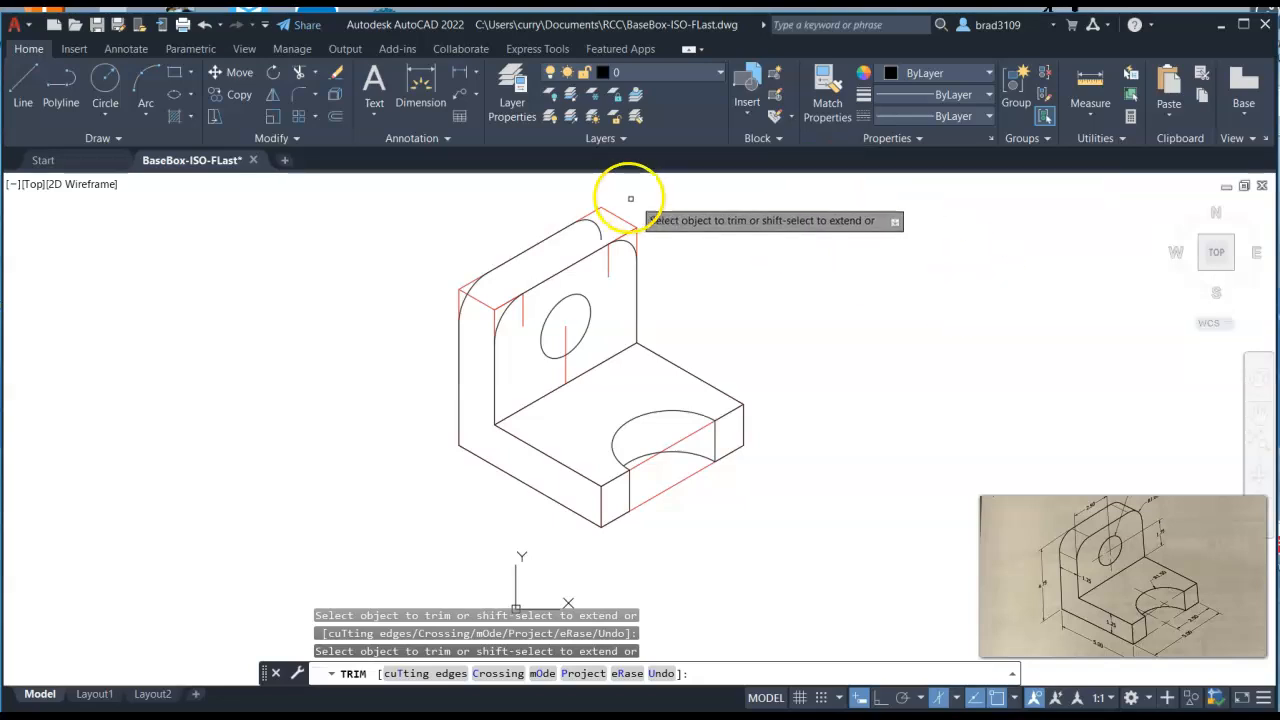
# Turn off the Construction Line layer and end the Trim command
pyautogui.click(714, 72)
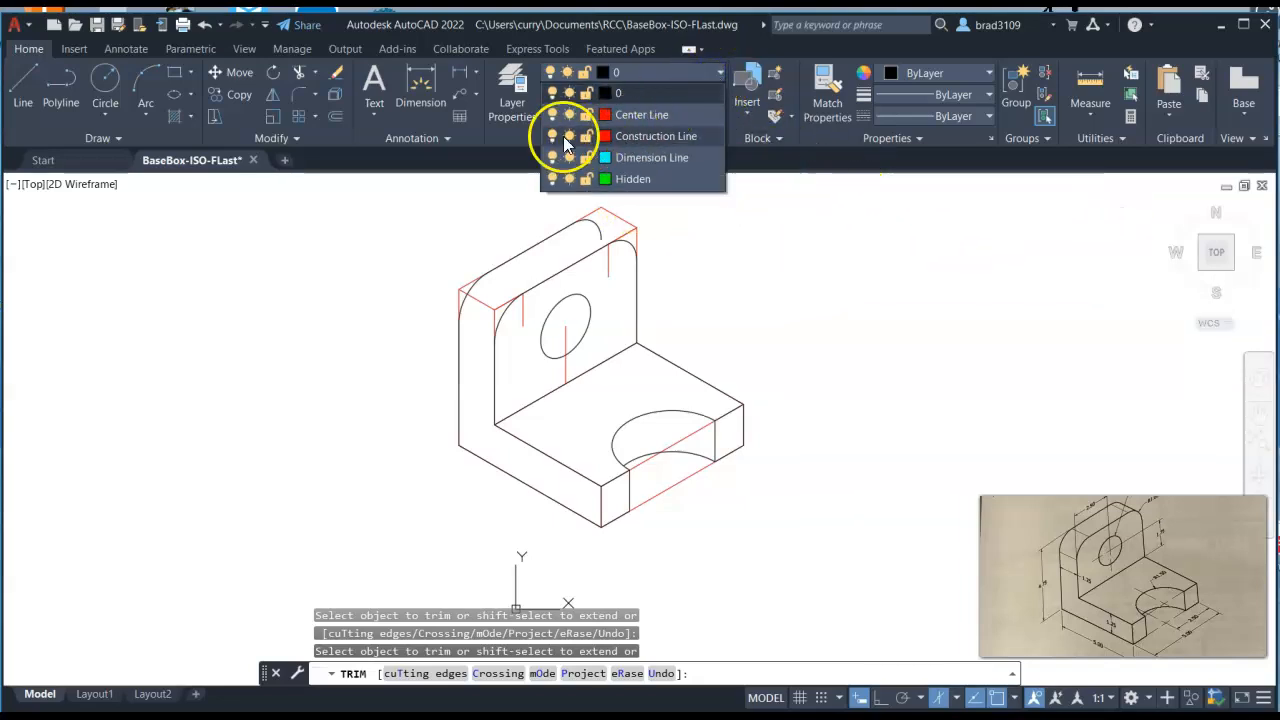
pyautogui.click(552, 136)
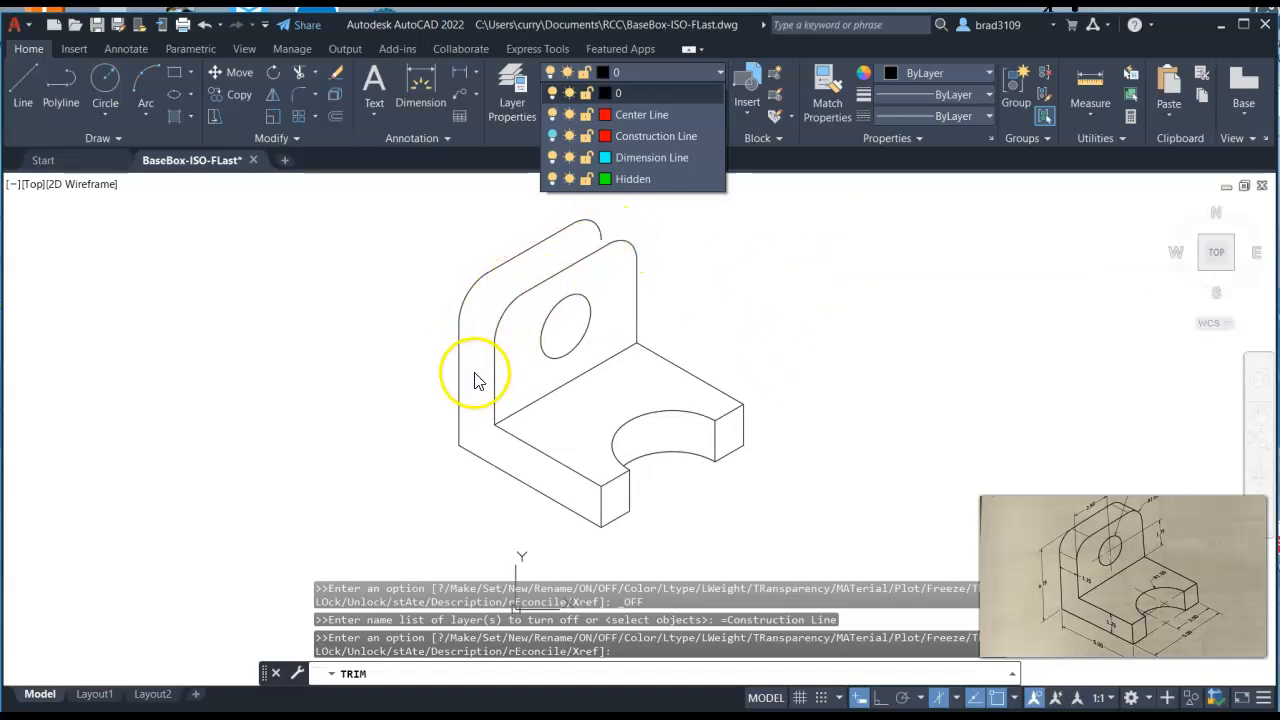
pyautogui.click(612, 210)
pyautogui.press('Return')
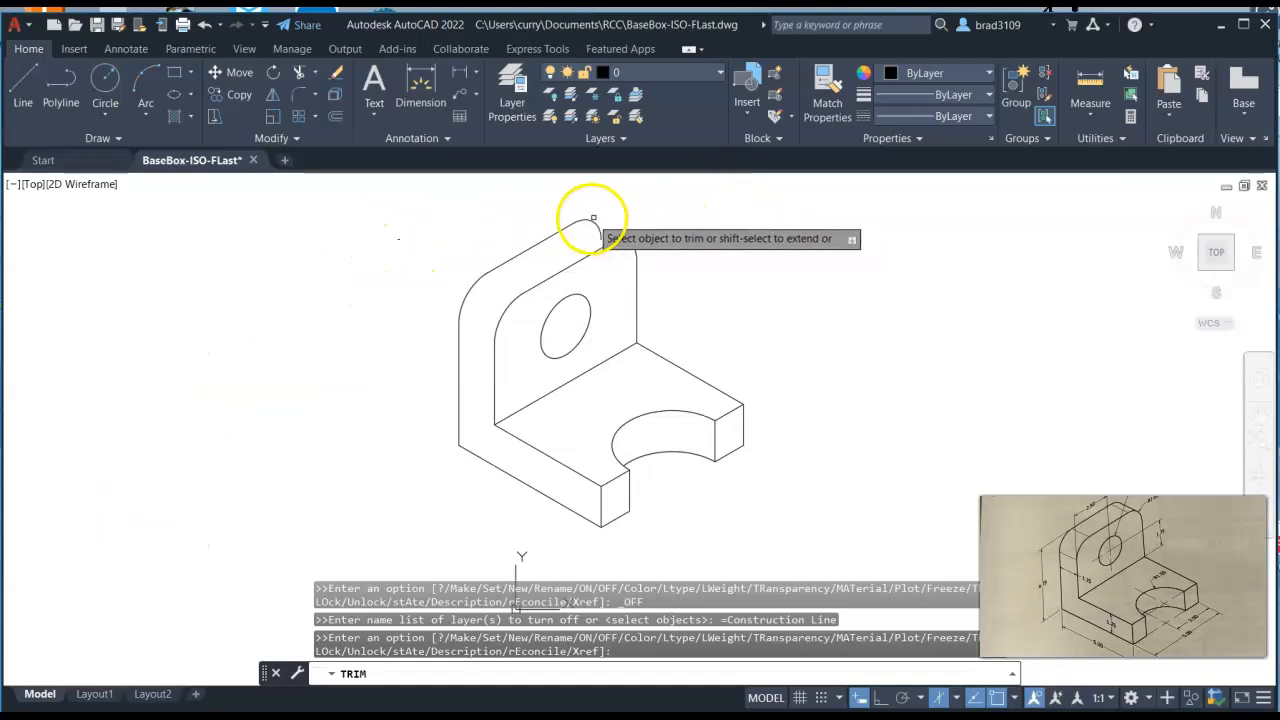
pyautogui.click(610, 245)
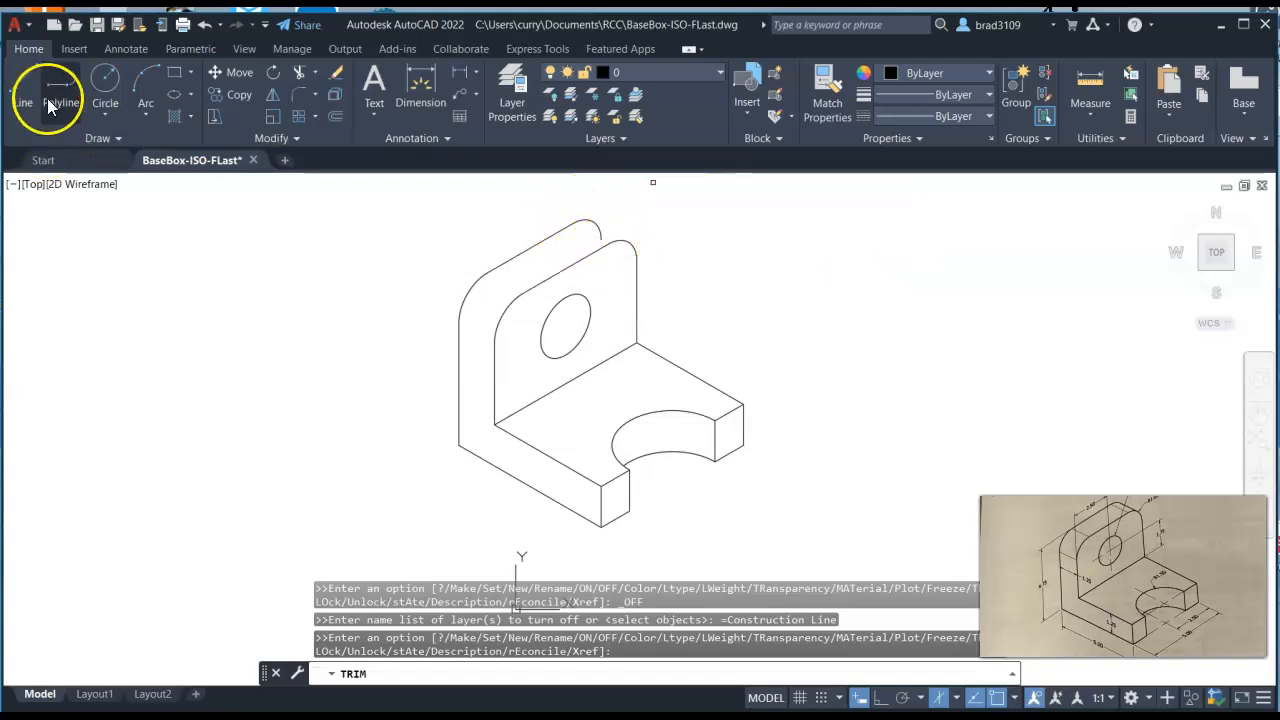
# Draw a line joining the upper ends of the upright's front and back right corner arcs
pyautogui.click(24, 88)
pyautogui.click(573, 223)
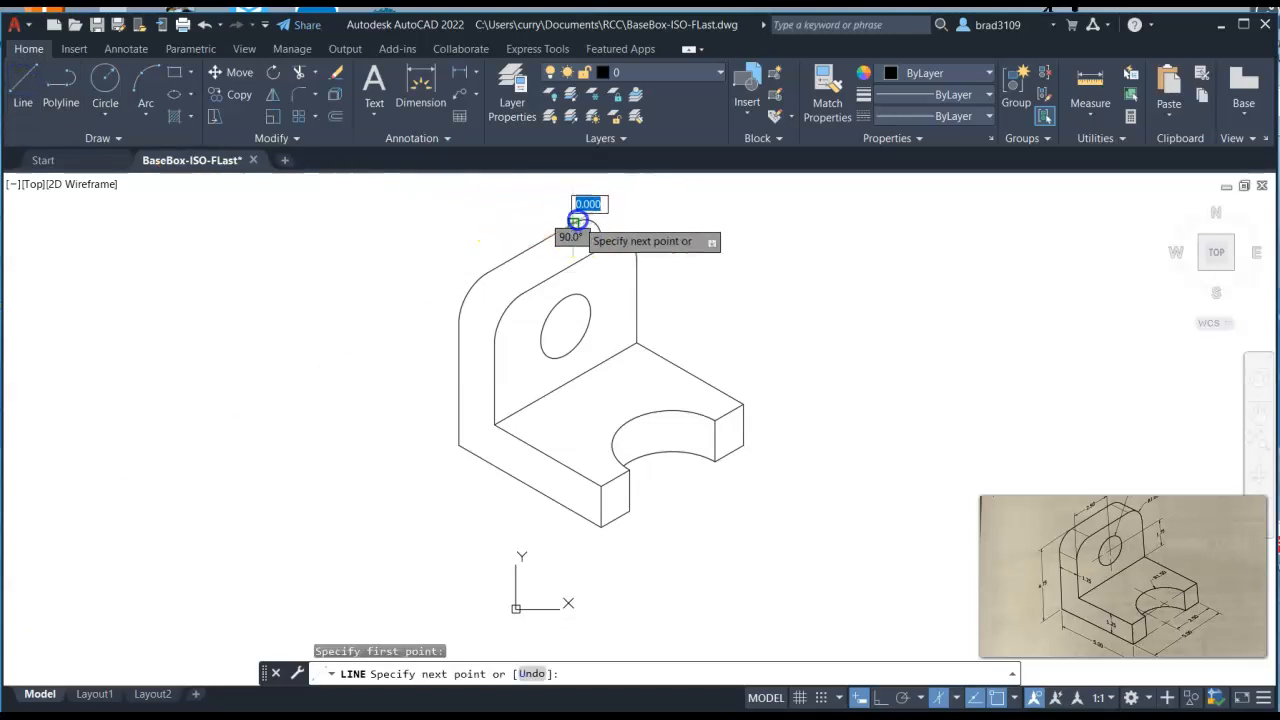
pyautogui.click(609, 243)
pyautogui.rightClick(834, 262)
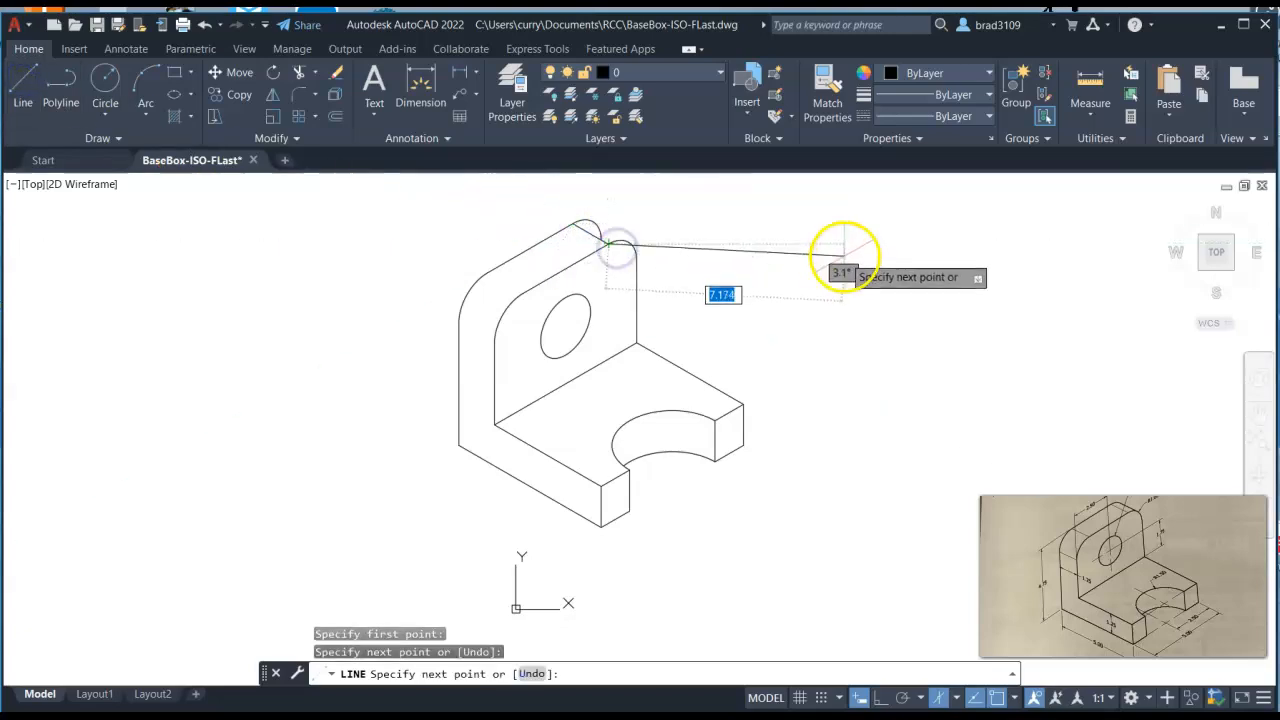
pyautogui.click(874, 257)
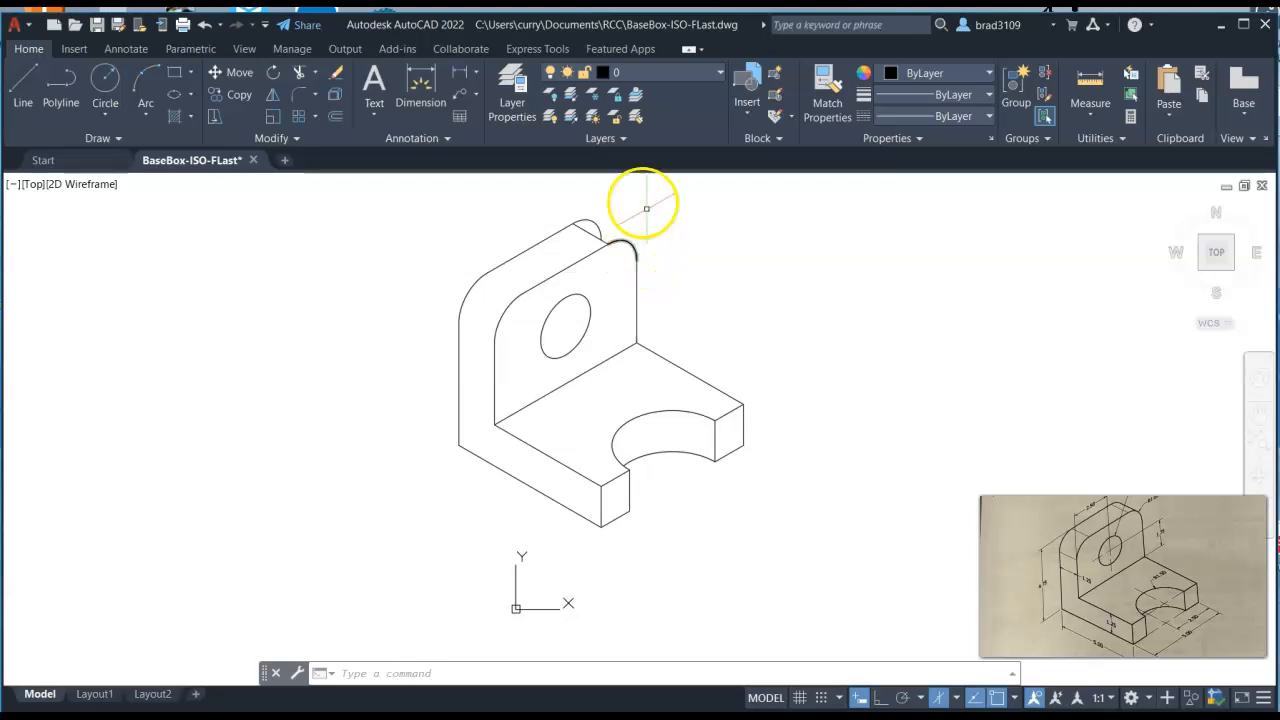
# Try a line joining the lower ends of the upright's front and back right corner arcs, and delete it
pyautogui.click(22, 90)
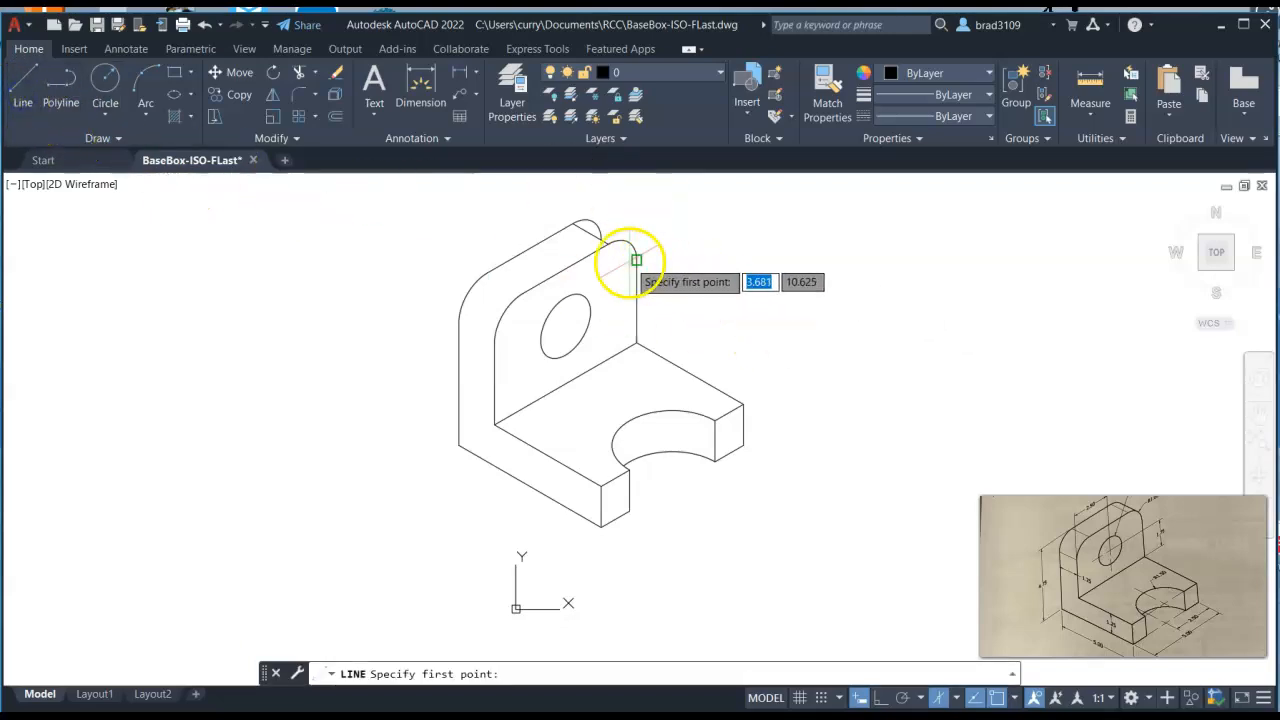
pyautogui.click(636, 260)
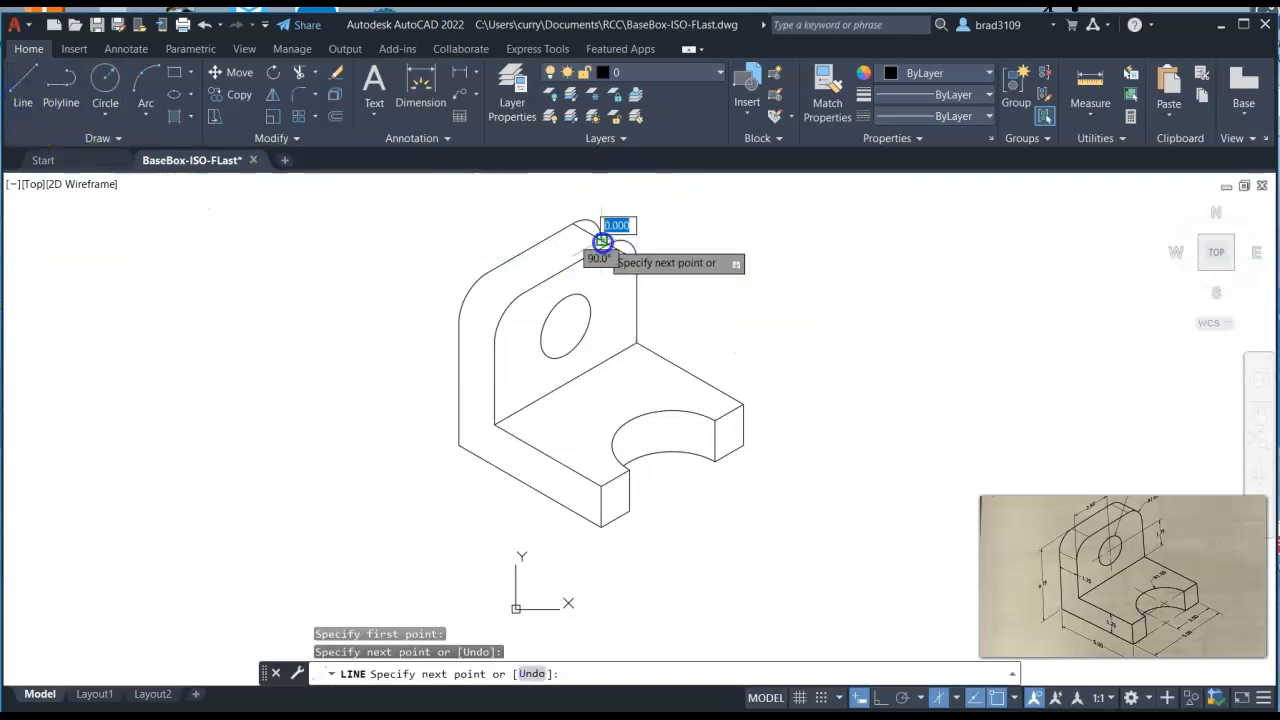
pyautogui.rightClick(751, 231)
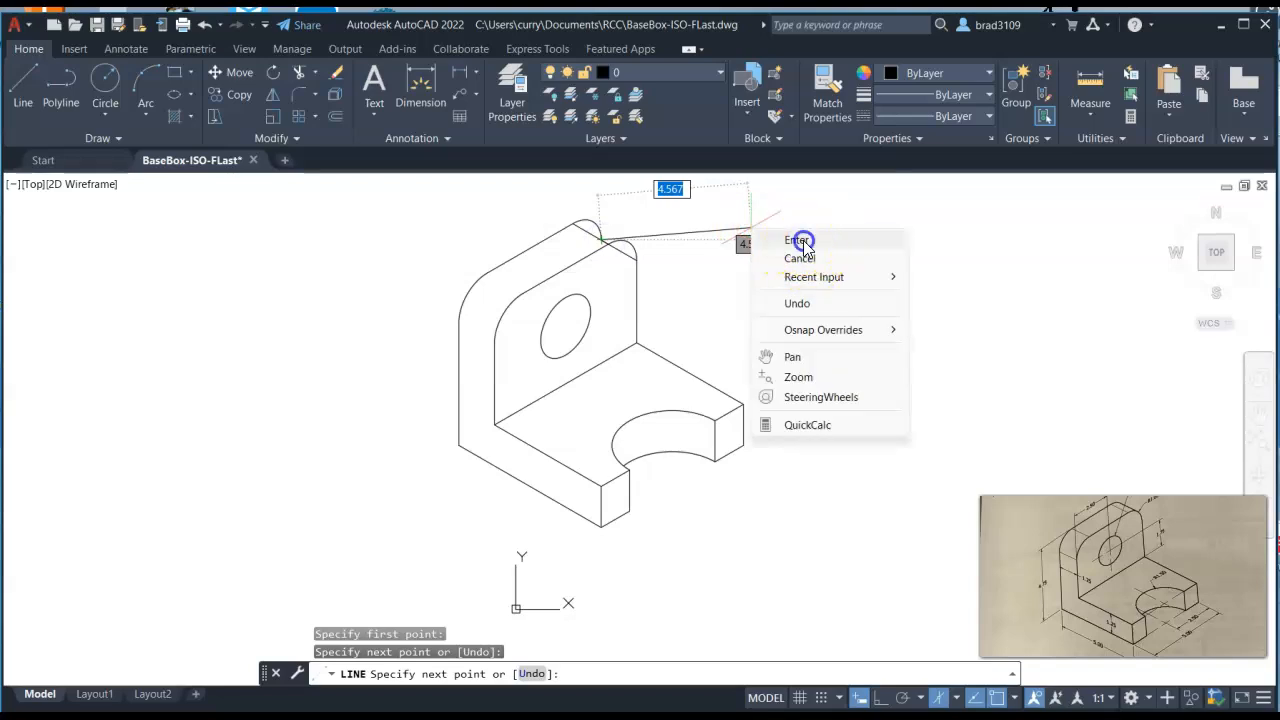
pyautogui.click(798, 241)
pyautogui.click(624, 253)
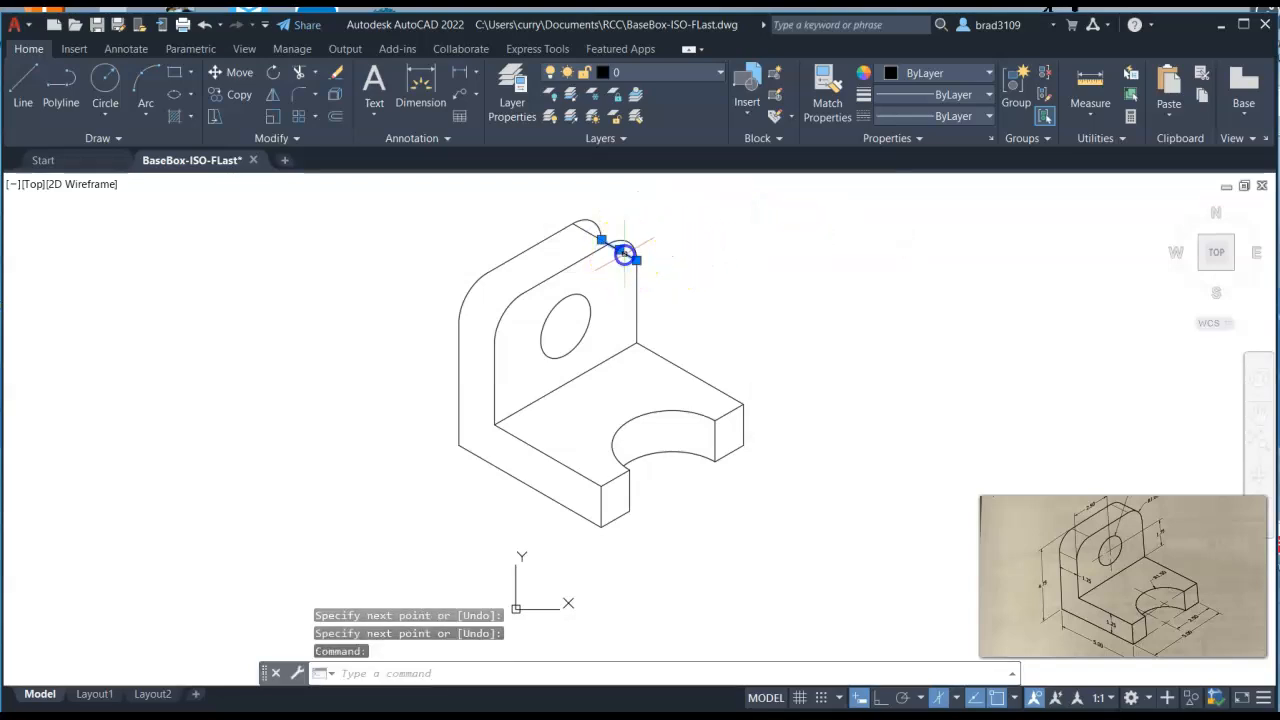
pyautogui.press('Delete')
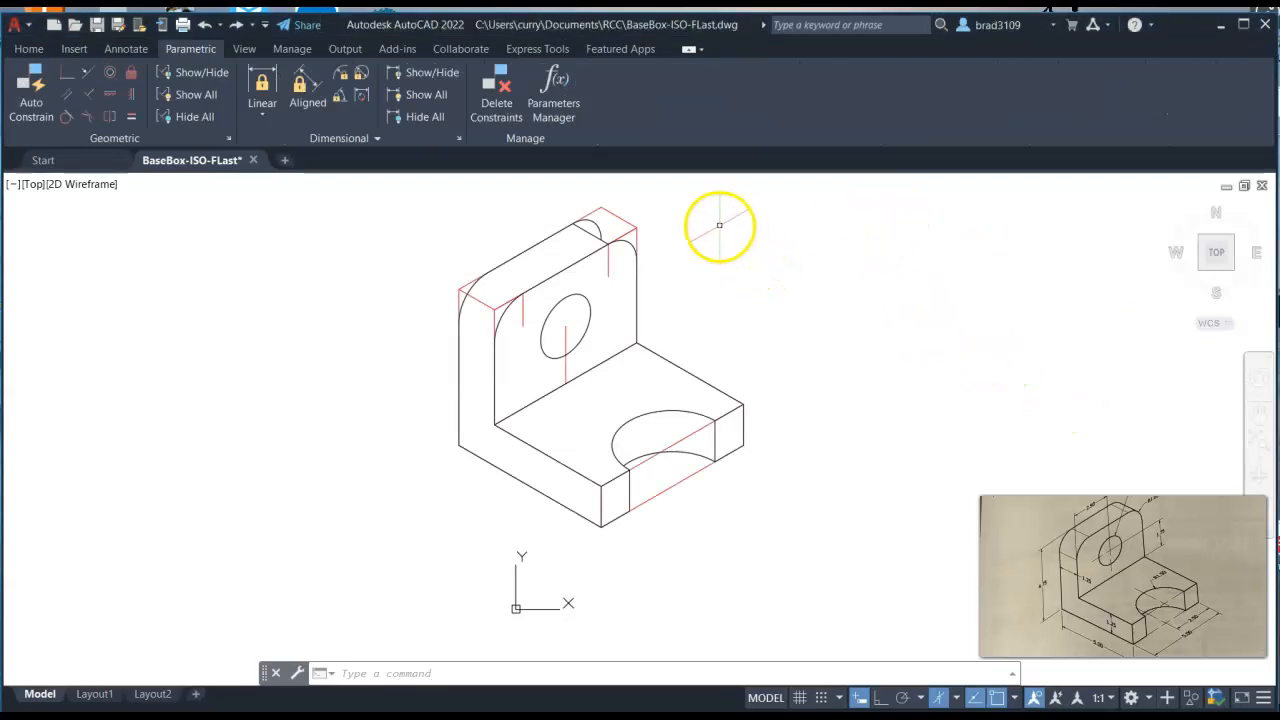
# Draw an edge line from the midpoint of the upright's front right corner arc to the back right corner arc
pyautogui.scroll(4, 620, 210)
pyautogui.scroll(2, 660, 234)
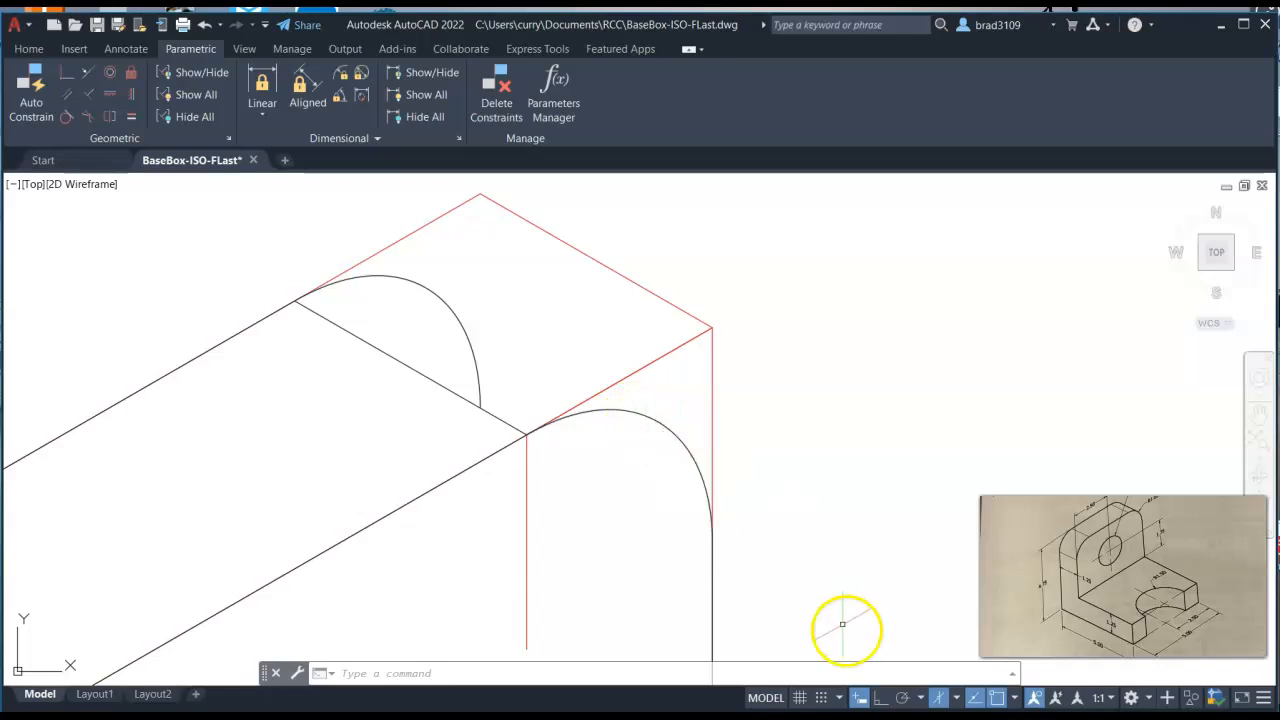
pyautogui.click(1017, 698)
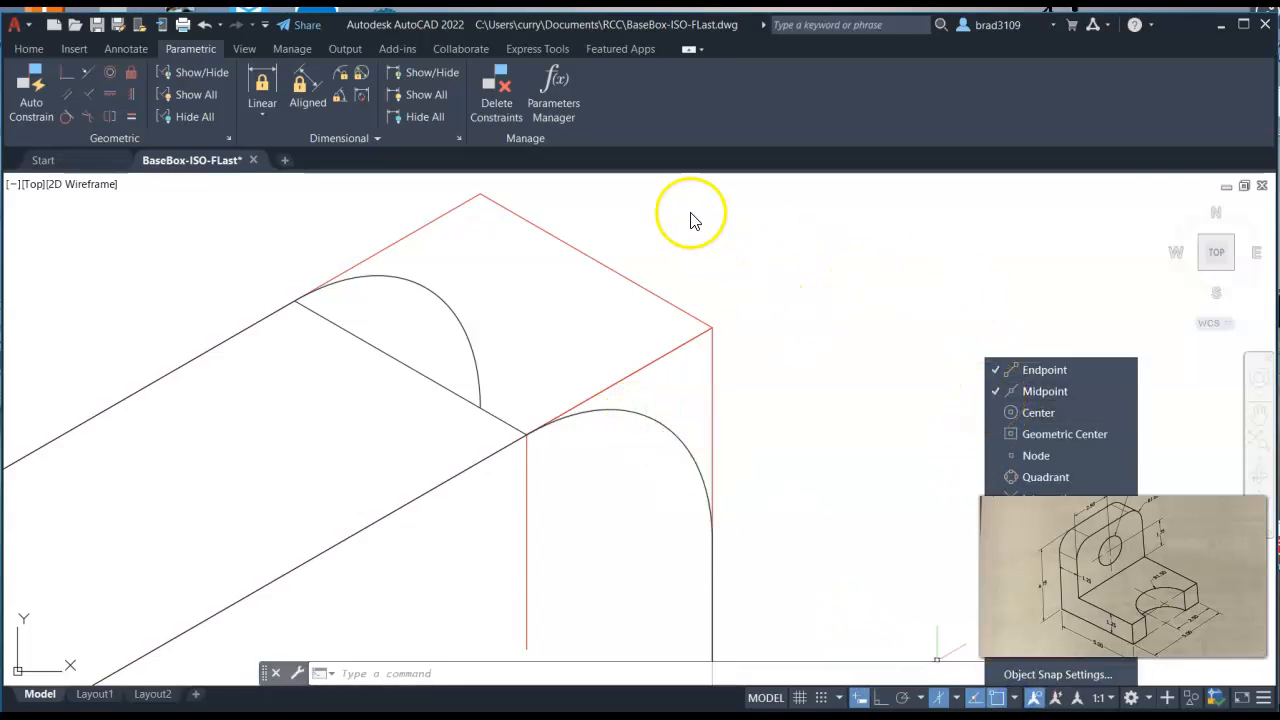
pyautogui.click(30, 50)
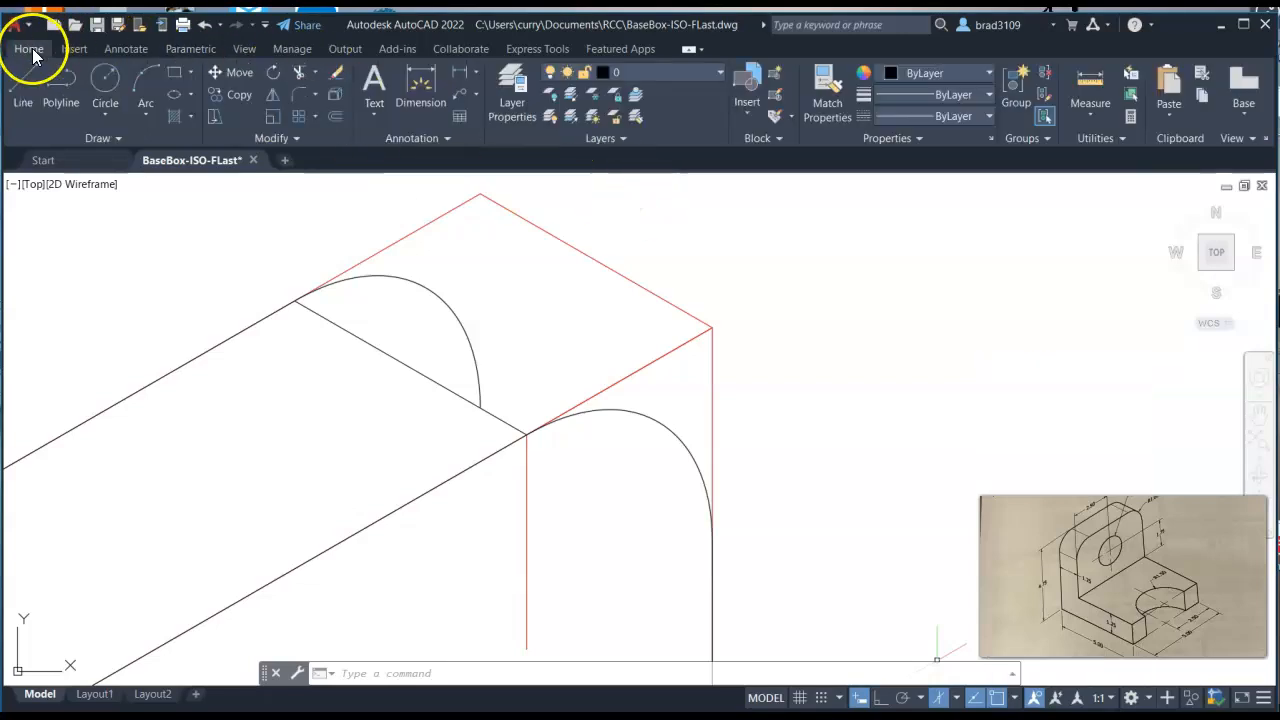
pyautogui.click(641, 70)
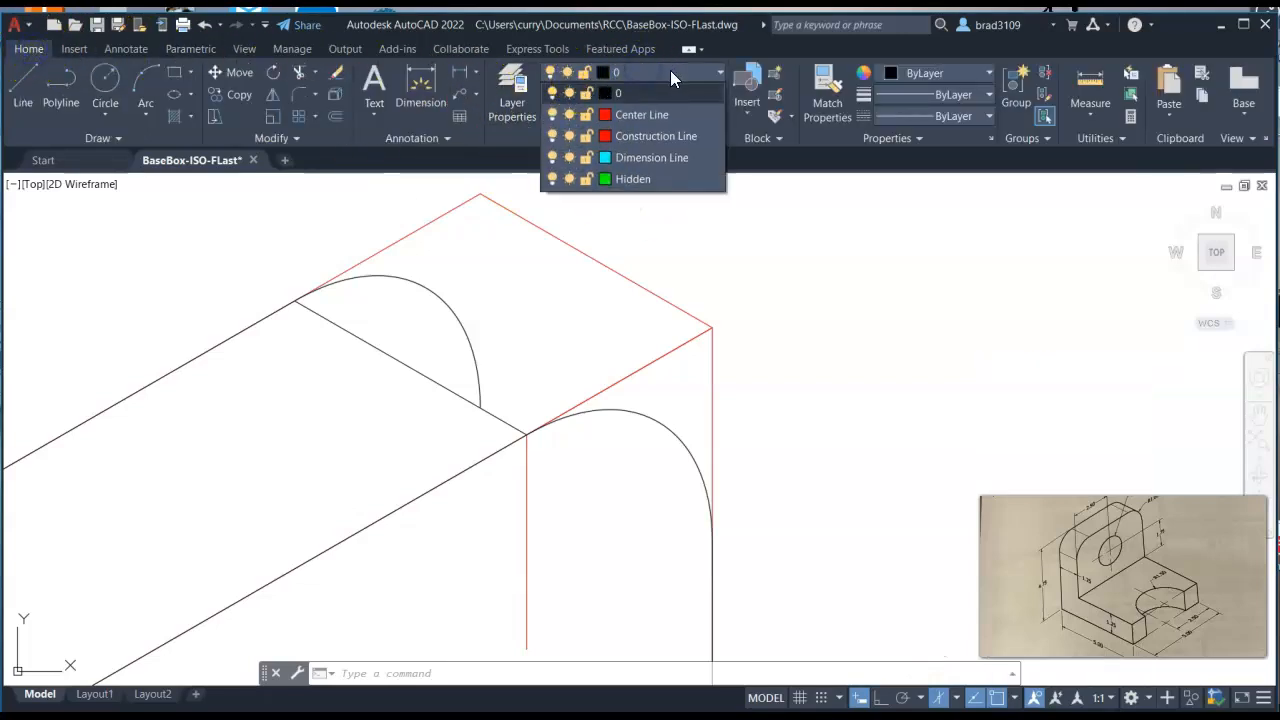
pyautogui.click(659, 70)
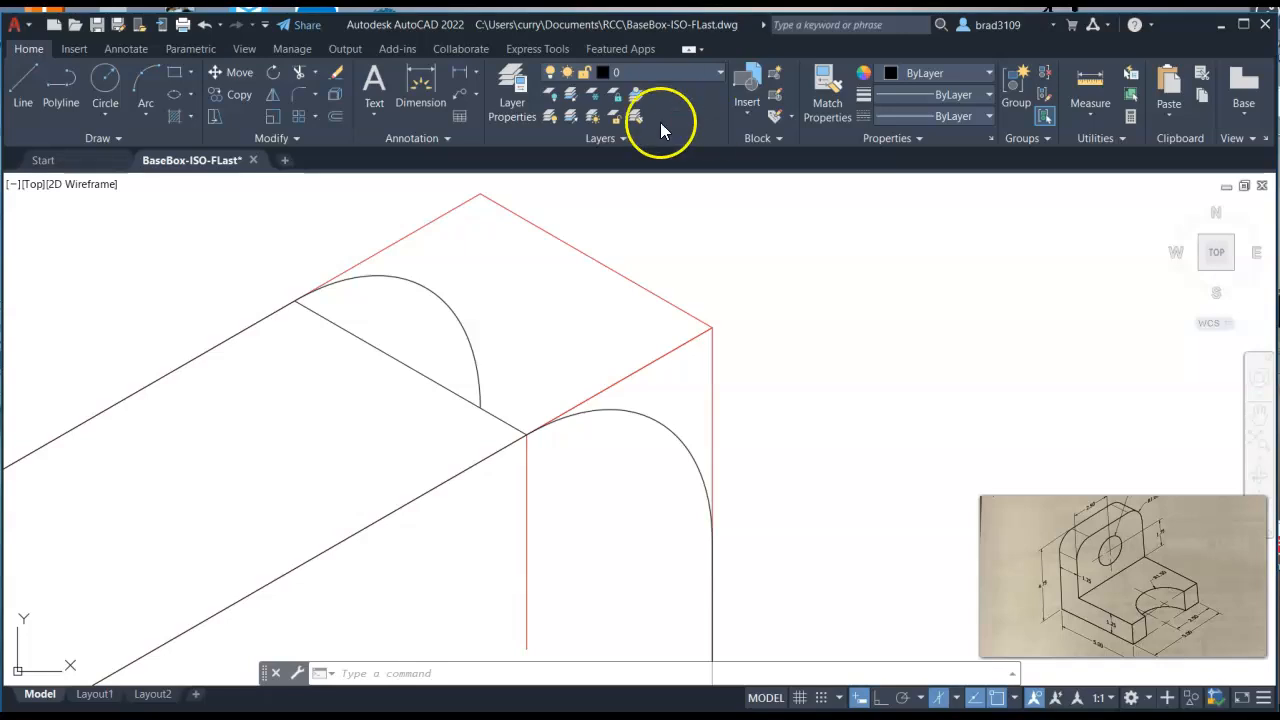
pyautogui.click(21, 88)
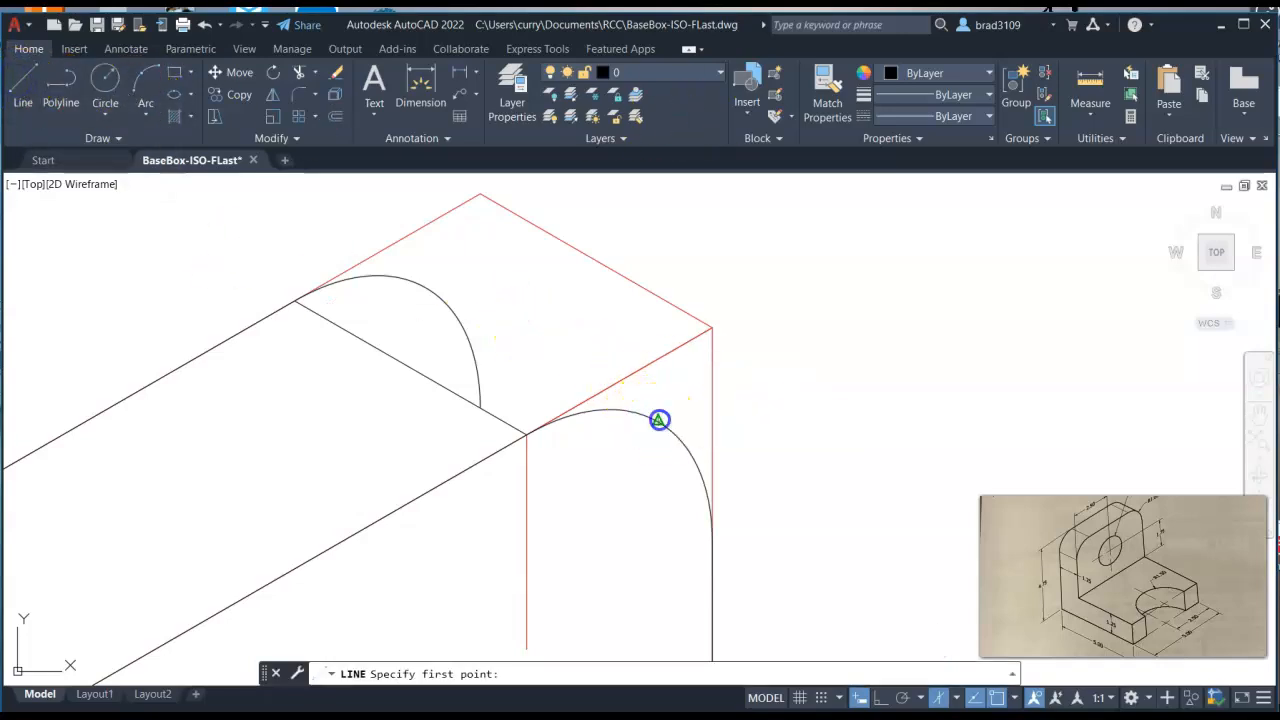
pyautogui.click(659, 420)
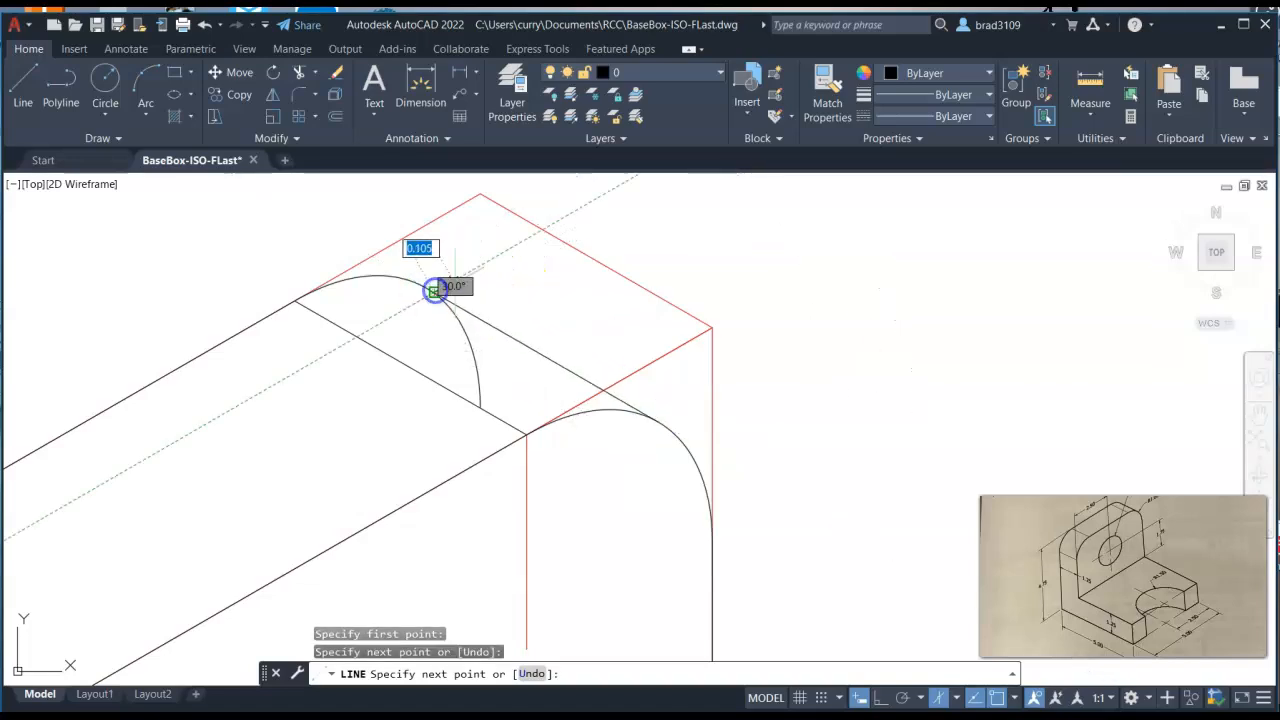
pyautogui.click(434, 290)
pyautogui.rightClick(918, 260)
pyautogui.click(932, 265)
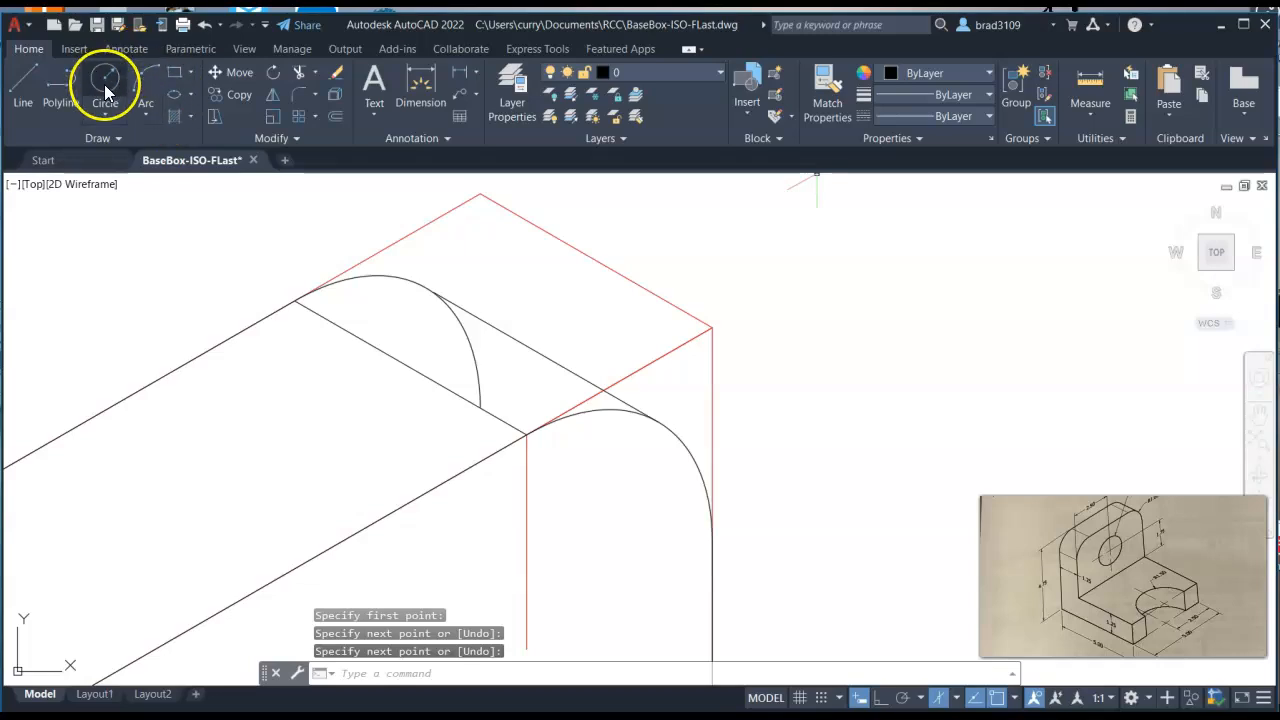
# Try to trim the back right corner arc below the edge line, and undo the trim
pyautogui.click(300, 71)
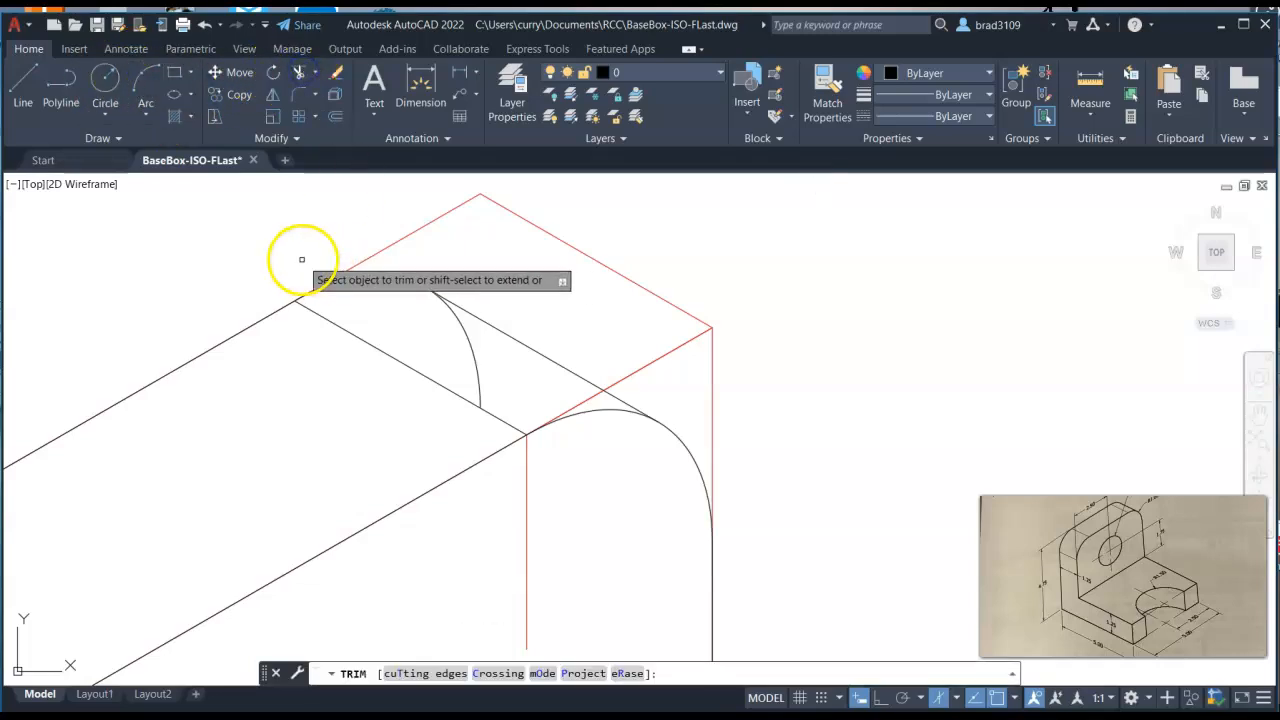
pyautogui.click(470, 338)
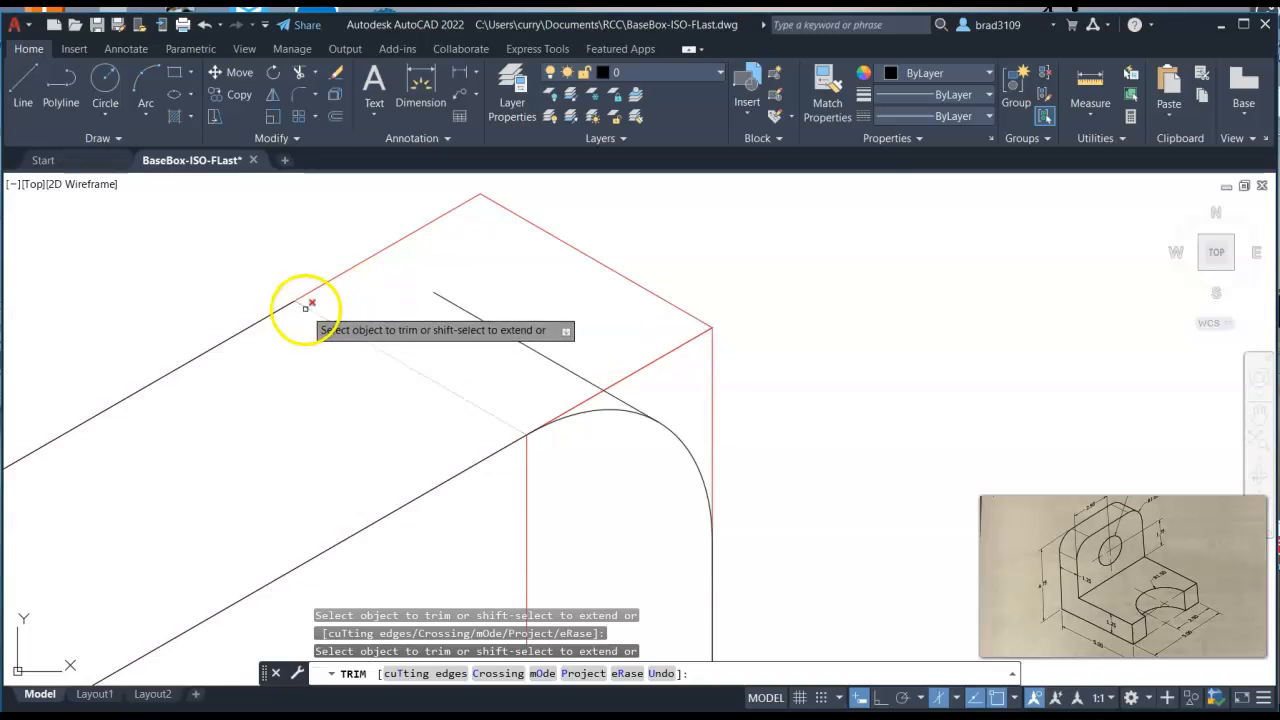
pyautogui.scroll(4, 450, 270)
pyautogui.scroll(-2, 453, 264)
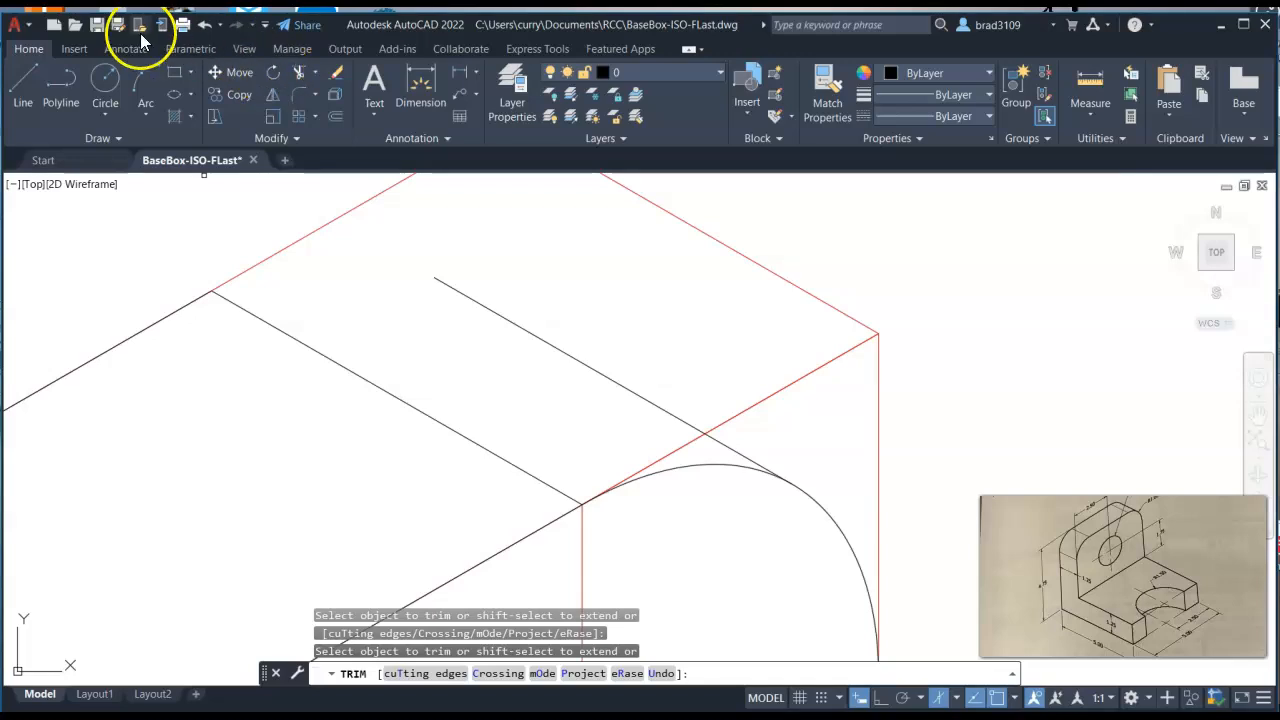
pyautogui.click(205, 26)
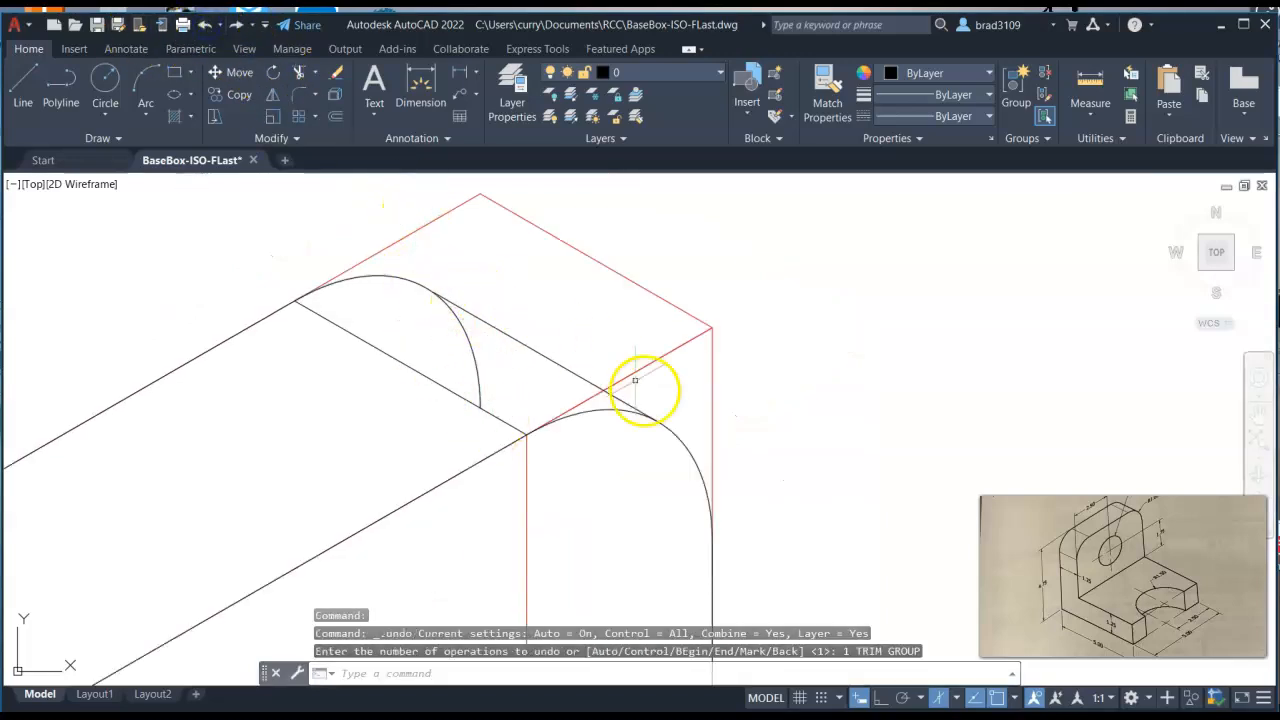
# Inspect closely where the edge line meets the upright's back right corner arc
pyautogui.scroll(6, 590, 390)
pyautogui.scroll(2, 295, 234)
pyautogui.moveTo(297, 236); pyautogui.dragTo(614, 512, button='middle')
pyautogui.scroll(2, 105, 270)
pyautogui.moveTo(105, 270); pyautogui.dragTo(480, 562, button='middle')
pyautogui.scroll(2, 371, 310)
pyautogui.scroll(2, 414, 294)
pyautogui.scroll(2, 500, 287)
pyautogui.scroll(-1, 505, 302)
pyautogui.scroll(2, 505, 302)
pyautogui.scroll(2, 453, 347)
pyautogui.scroll(-2, 438, 370)
pyautogui.scroll(2, 424, 383)
pyautogui.scroll(-3, 416, 361)
pyautogui.scroll(-2, 415, 355)
pyautogui.moveTo(415, 354)
pyautogui.mouseDown(button='middle')
pyautogui.moveTo(486, 408)
pyautogui.moveTo(543, 371)
pyautogui.moveTo(543, 420)
pyautogui.mouseUp(button='middle')
pyautogui.scroll(-5, 486, 408)
pyautogui.scroll(-3, 534, 357)
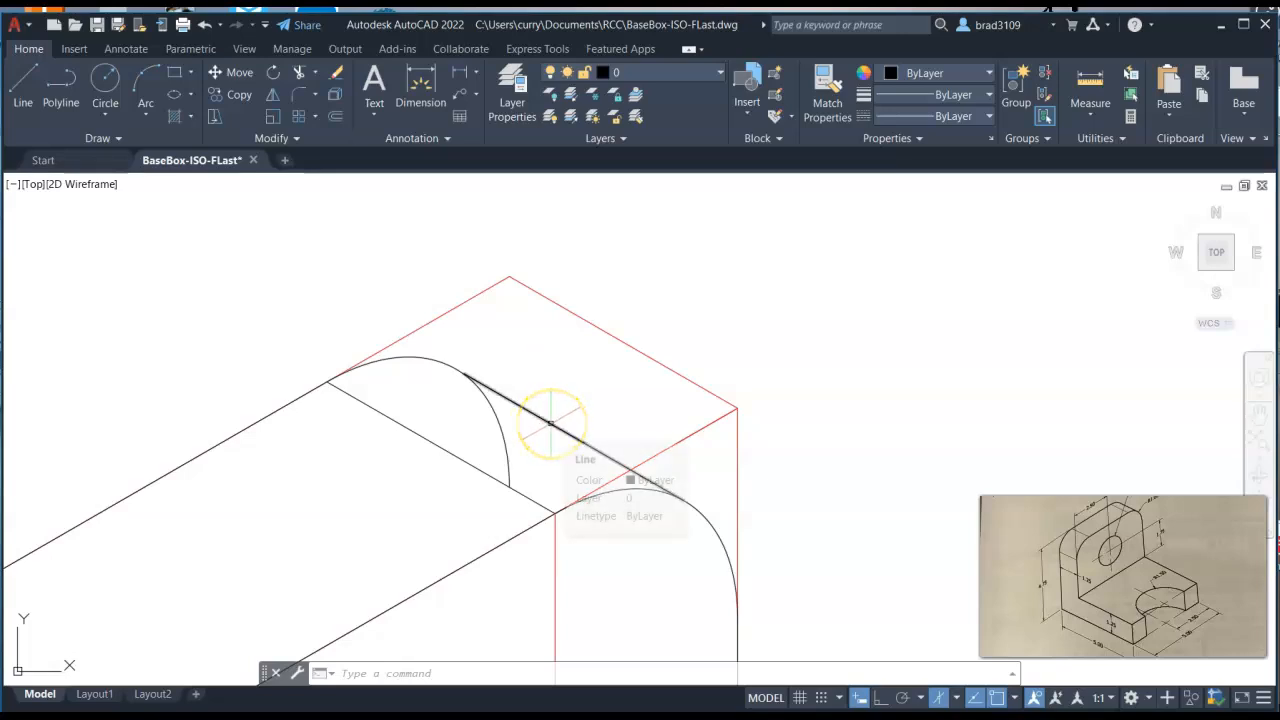
# Replace the edge line with a new one from the front right corner arc's midpoint to the back arc's midpoint
pyautogui.click(551, 422)
pyautogui.press('Delete')
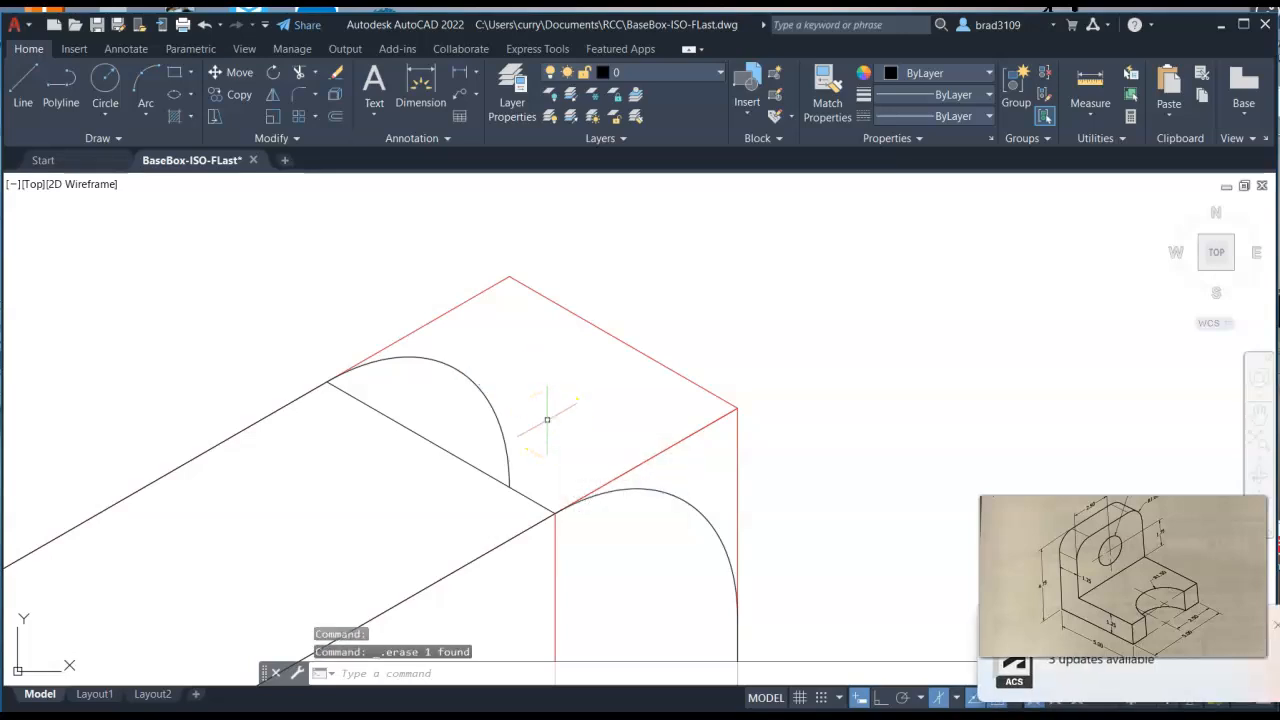
pyautogui.click(40, 78)
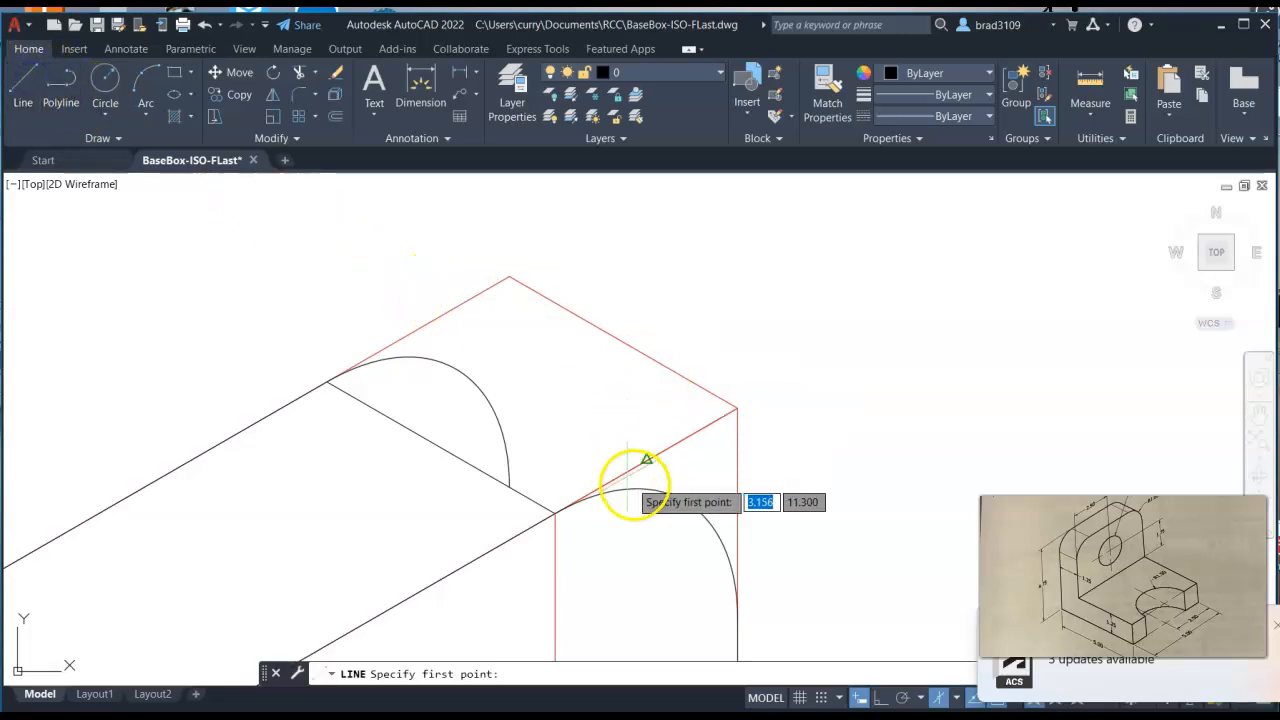
pyautogui.click(683, 499)
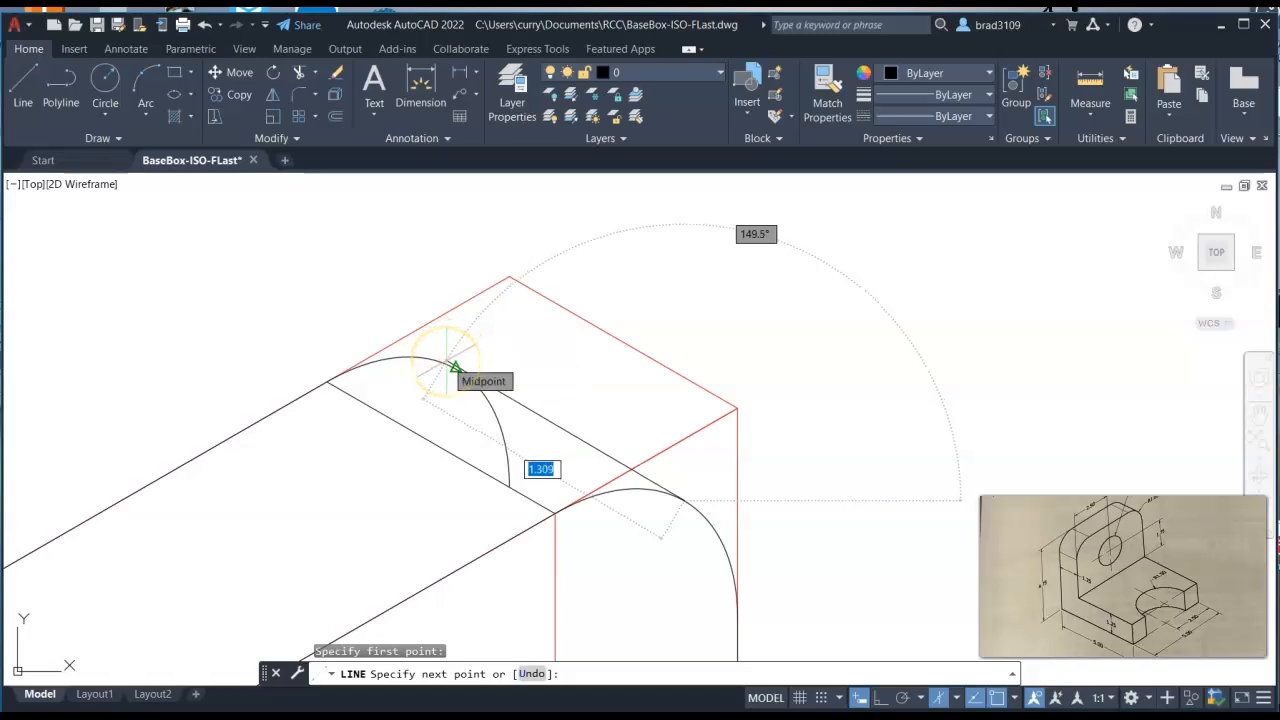
pyautogui.click(452, 368)
pyautogui.rightClick(538, 326)
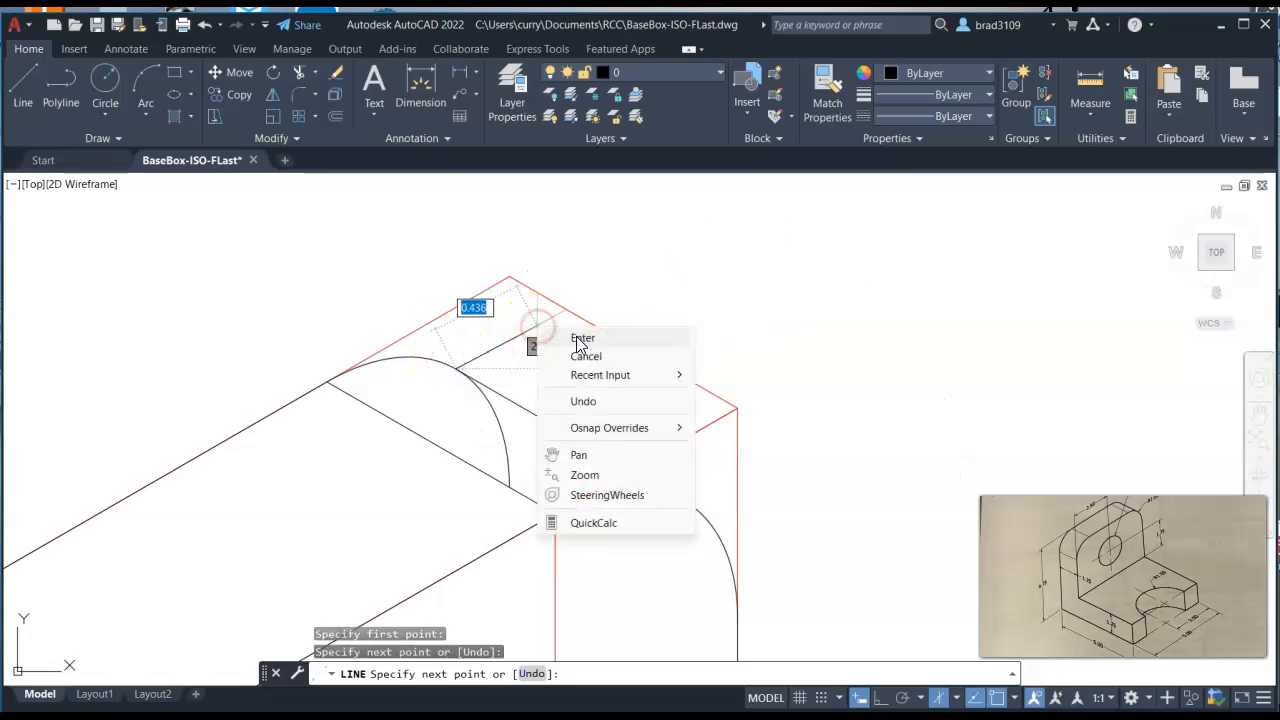
pyautogui.click(582, 338)
# Examine how the redrawn edge line touches the back right corner arc
pyautogui.scroll(5, 500, 380)
pyautogui.scroll(4, 463, 303)
pyautogui.moveTo(463, 303); pyautogui.dragTo(640, 502, button='middle')
pyautogui.scroll(3, 496, 377)
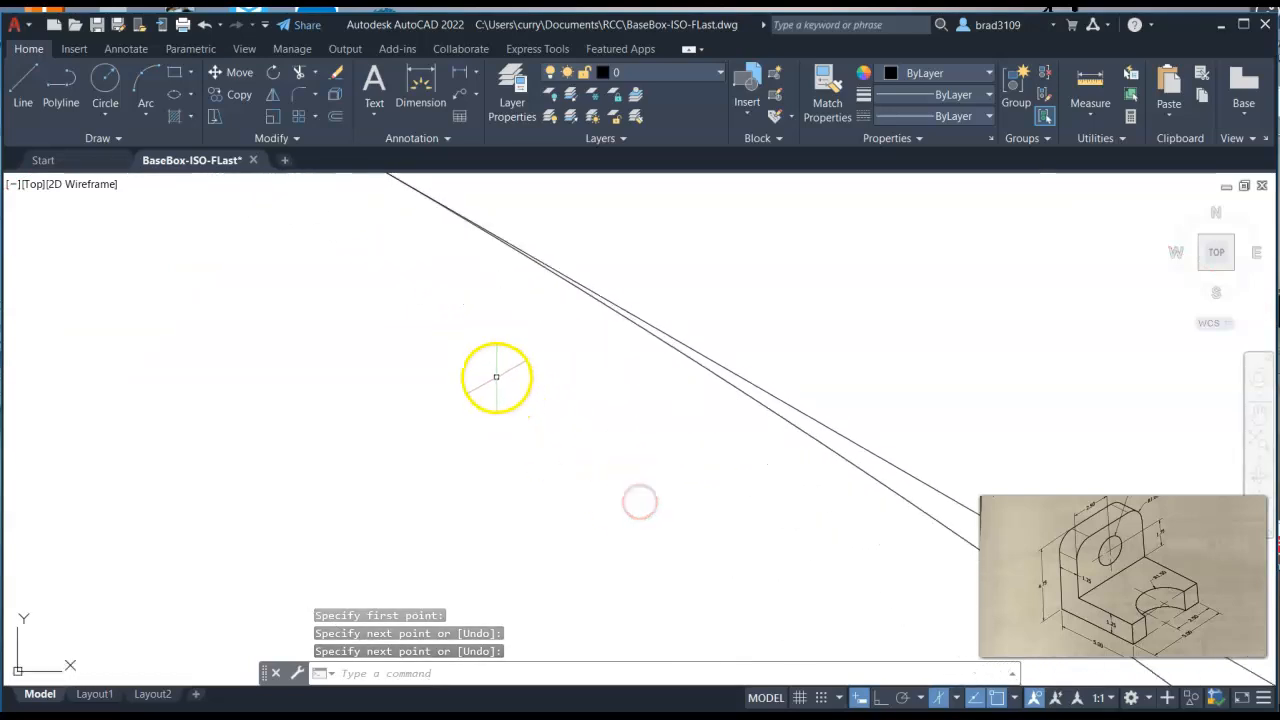
pyautogui.scroll(-4, 502, 313)
pyautogui.scroll(3, 503, 307)
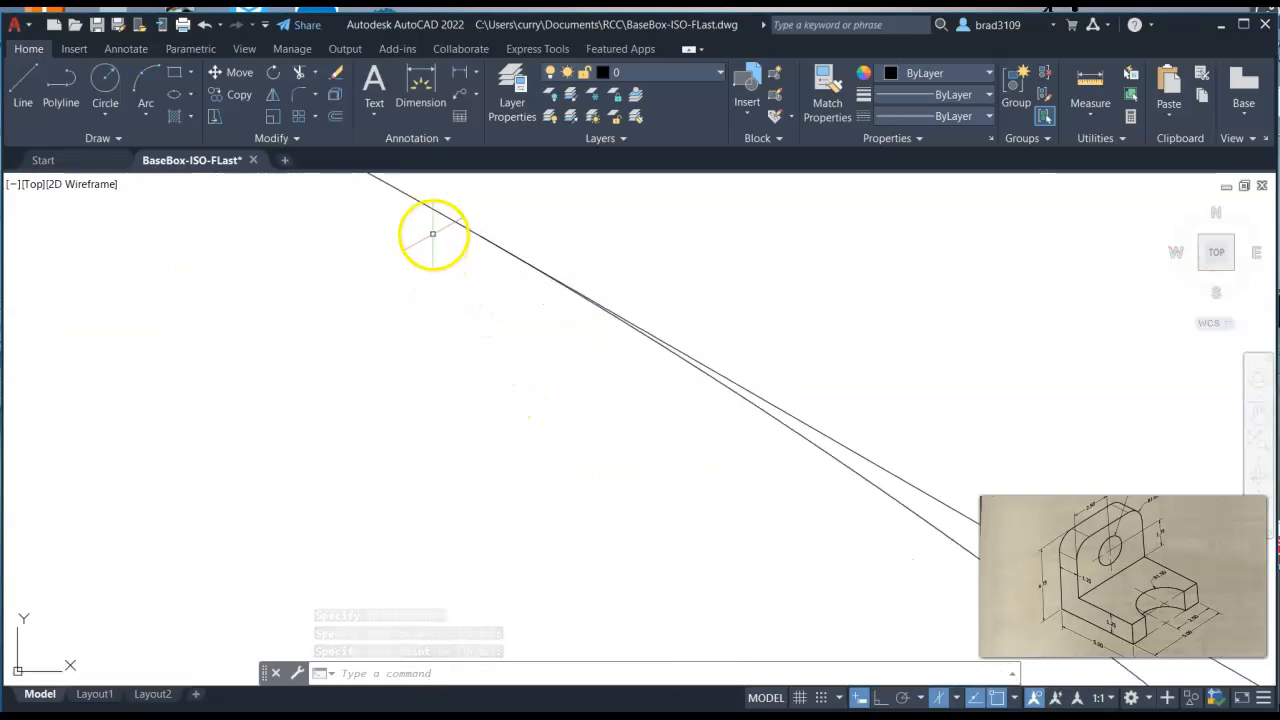
pyautogui.scroll(-4, 491, 283)
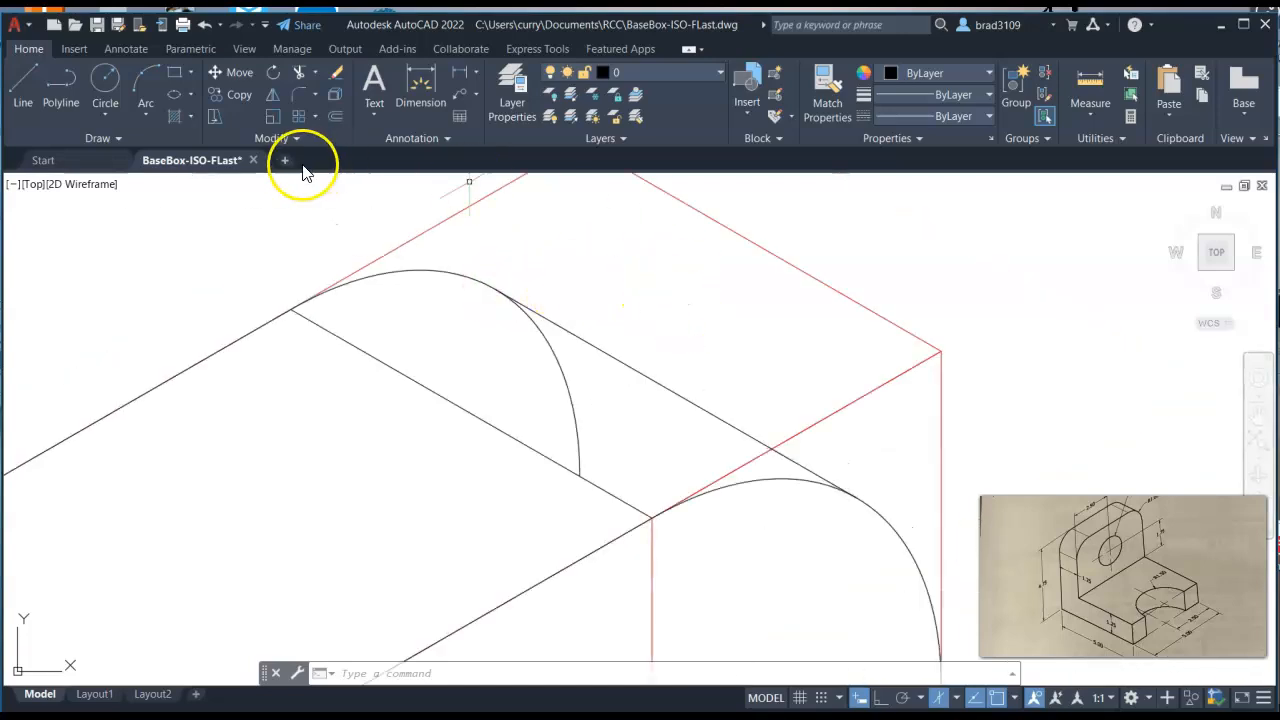
# Trim the hidden part of the back right corner arc and the line joining the two arcs' upper ends
pyautogui.click(300, 70)
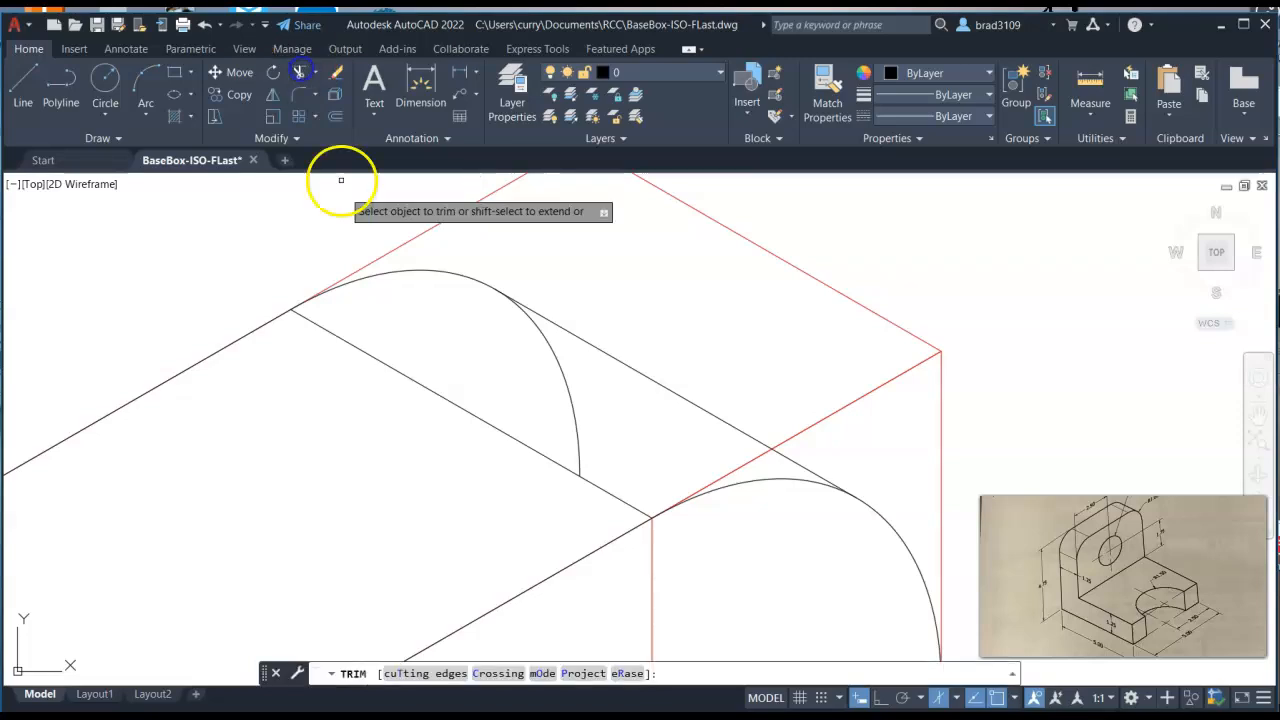
pyautogui.click(569, 390)
pyautogui.click(464, 409)
pyautogui.scroll(-5, 737, 314)
pyautogui.moveTo(943, 300)
pyautogui.mouseDown(button='middle')
pyautogui.moveTo(813, 307)
pyautogui.moveTo(780, 295)
pyautogui.mouseUp(button='middle')
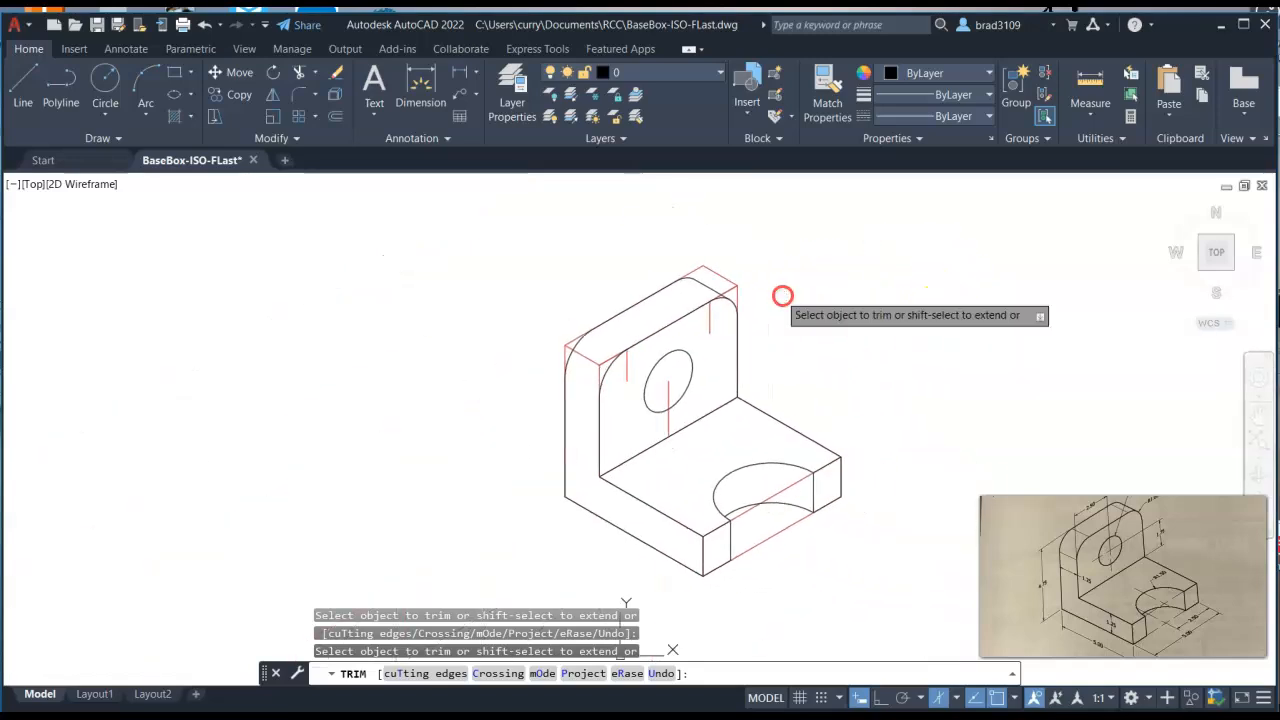
# Turn off the Construction Line layer, end the Trim command and save the drawing
pyautogui.click(697, 68)
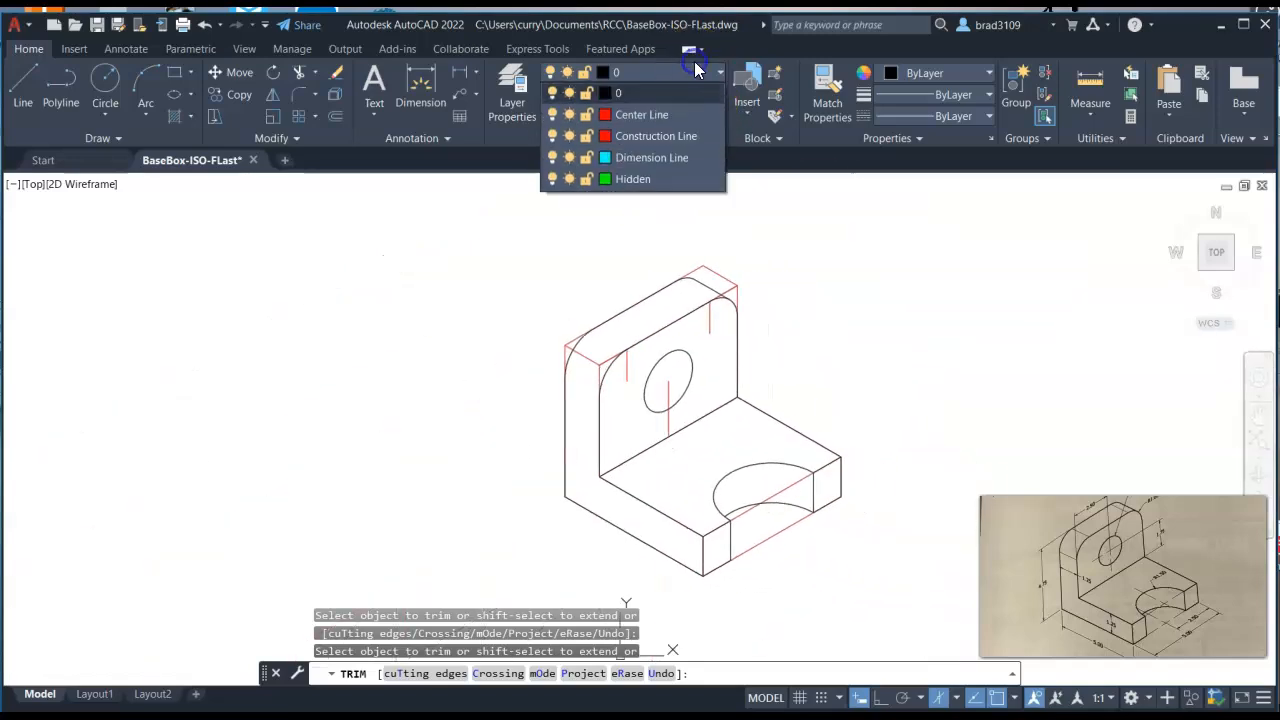
pyautogui.click(552, 136)
pyautogui.moveTo(861, 353); pyautogui.dragTo(757, 337, button='middle')
pyautogui.moveTo(903, 325); pyautogui.dragTo(831, 320, button='middle')
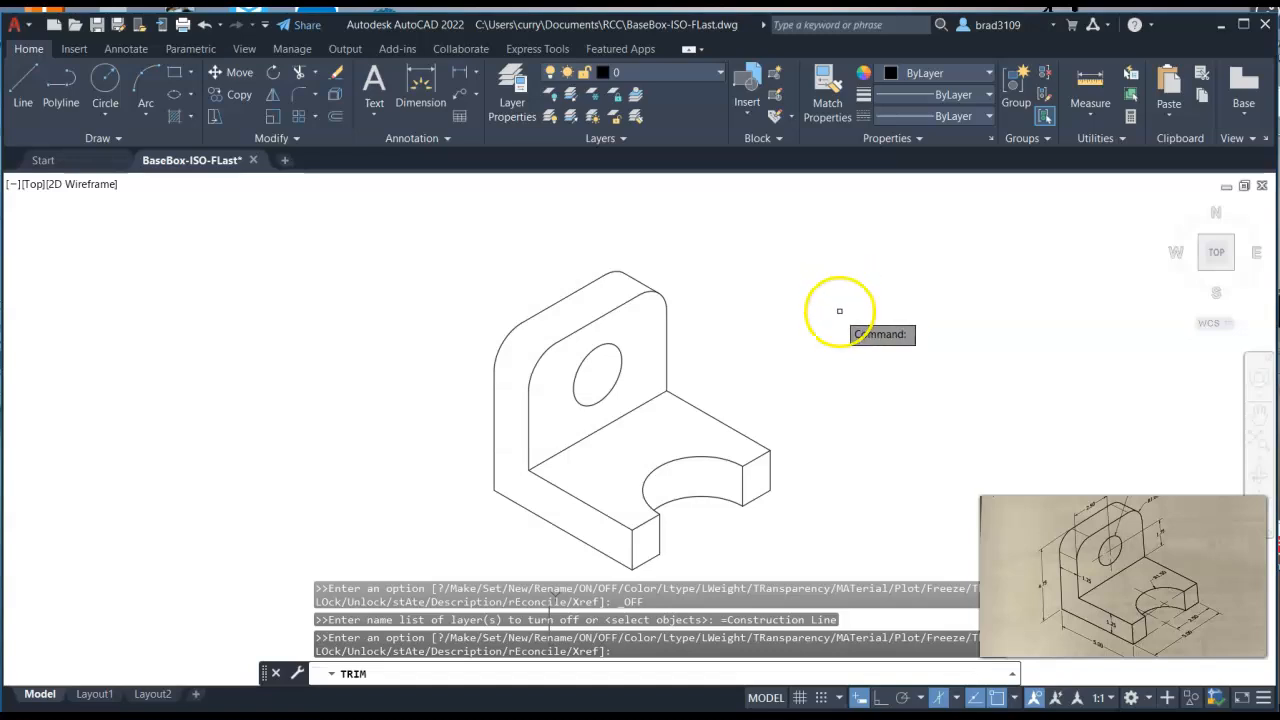
pyautogui.click(8, 31)
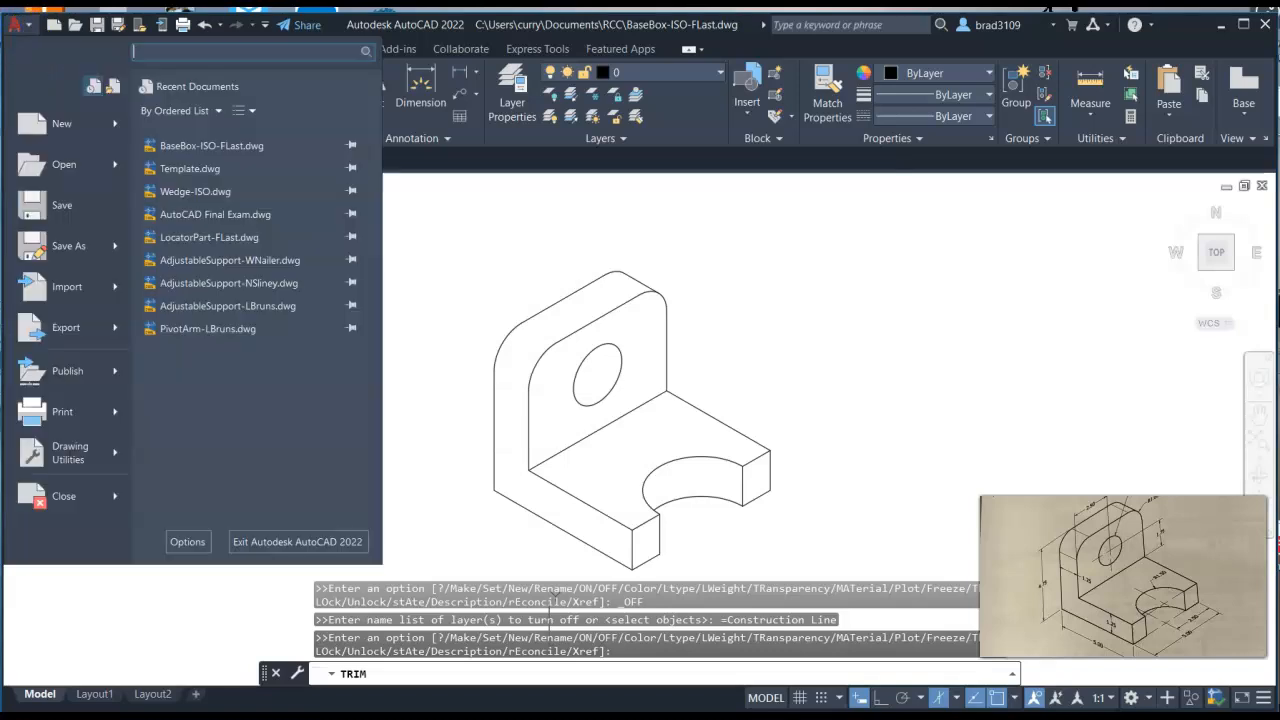
pyautogui.click(70, 200)
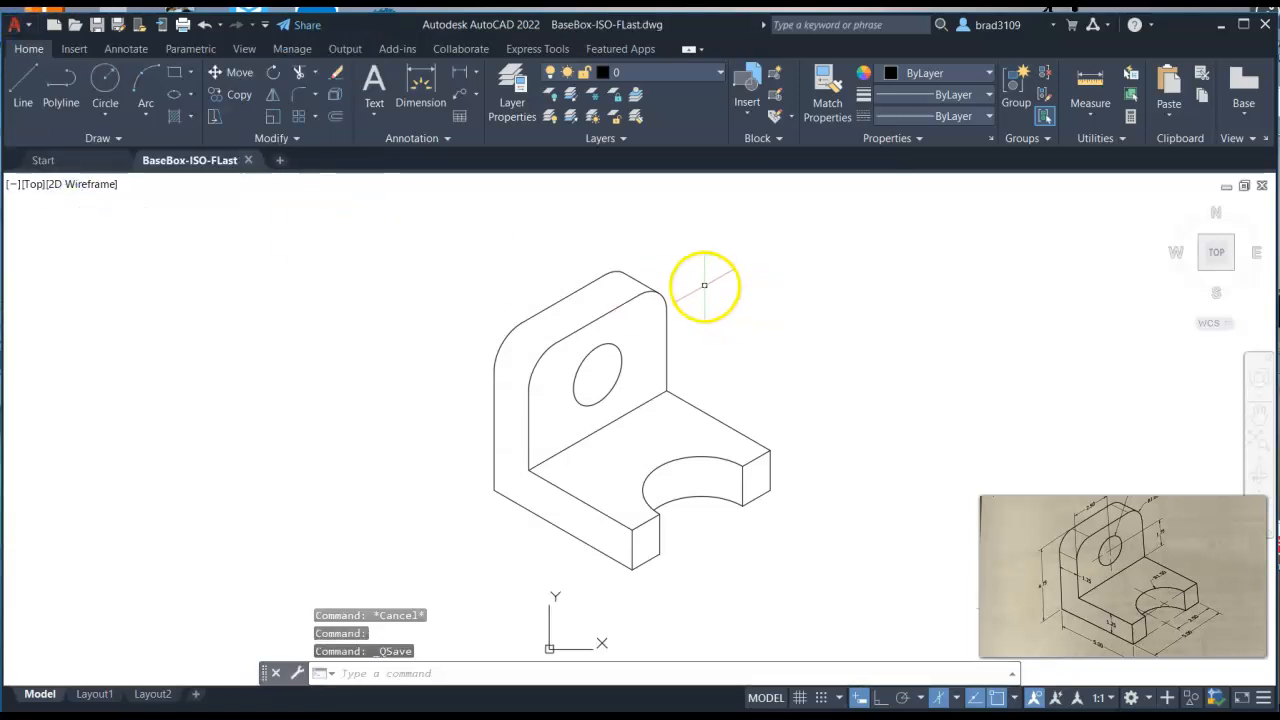